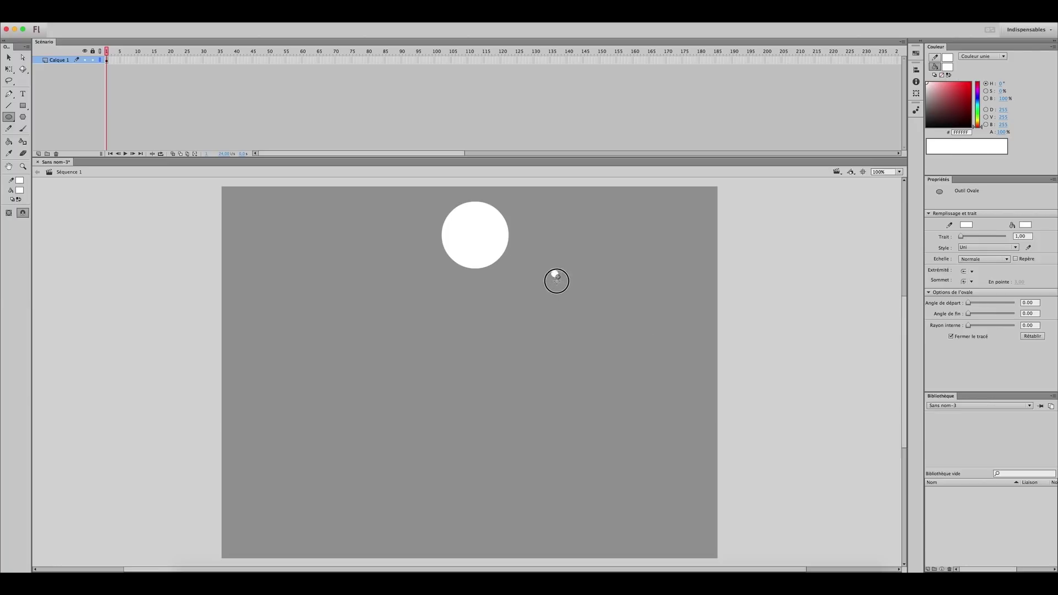
# Undo the small extra oval and remove the outline of the large white circle.
pyautogui.press('super+z')
pyautogui.press('v')
pyautogui.click(498, 260)
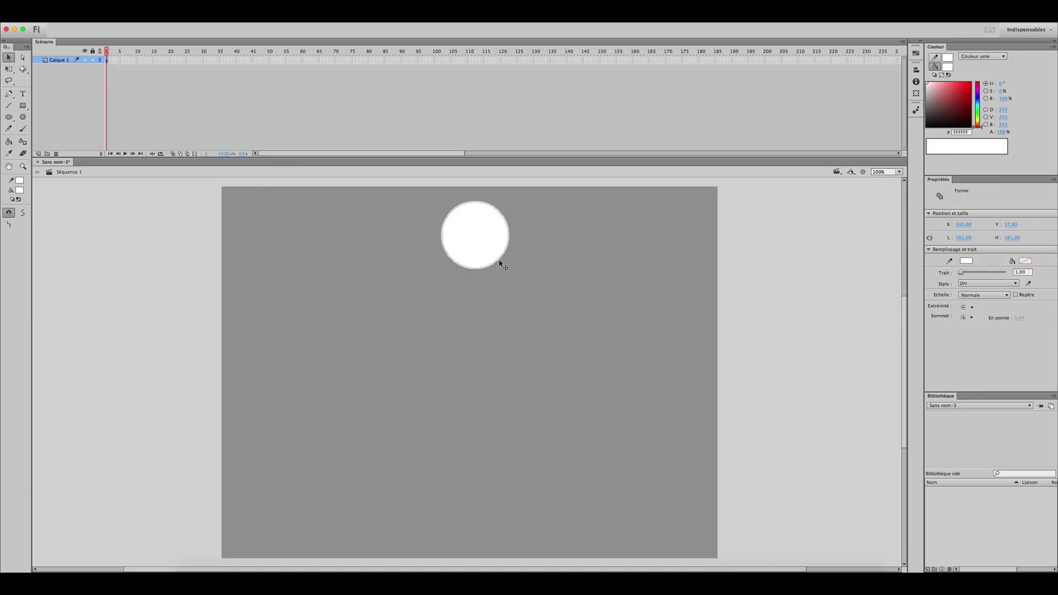
pyautogui.click(506, 265)
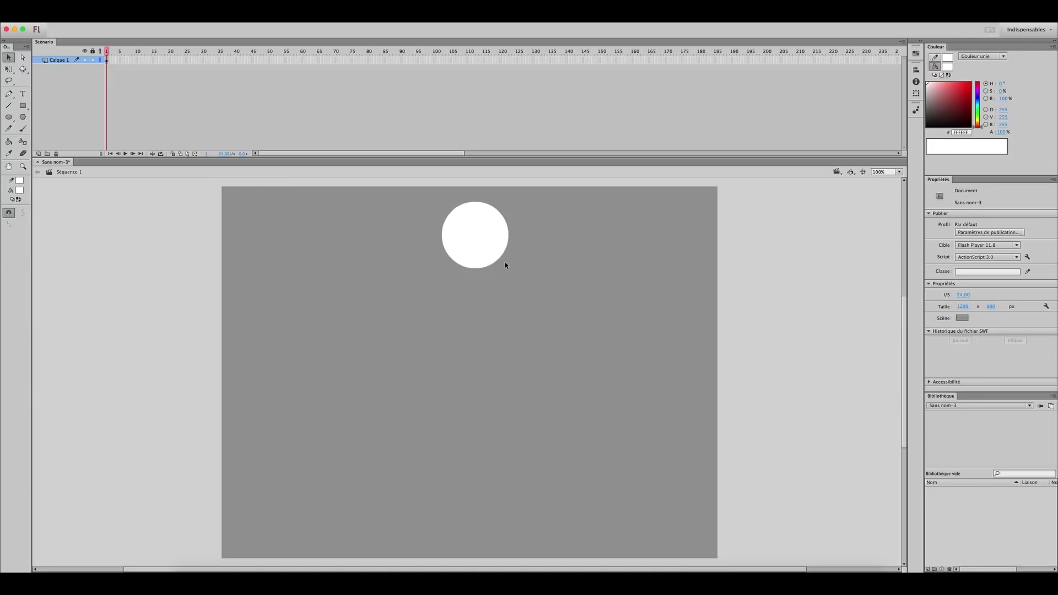
# Insert a keyframe at frame 20 and create a shape tween between frames 1 and 20.
pyautogui.click(106, 60)
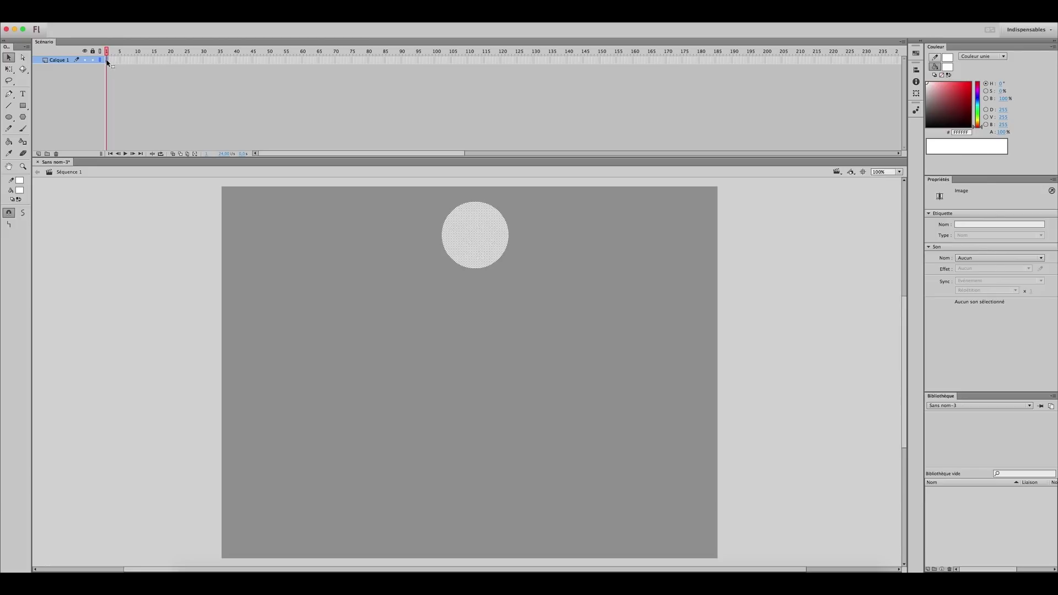
pyautogui.moveTo(107, 61); pyautogui.dragTo(170, 61)
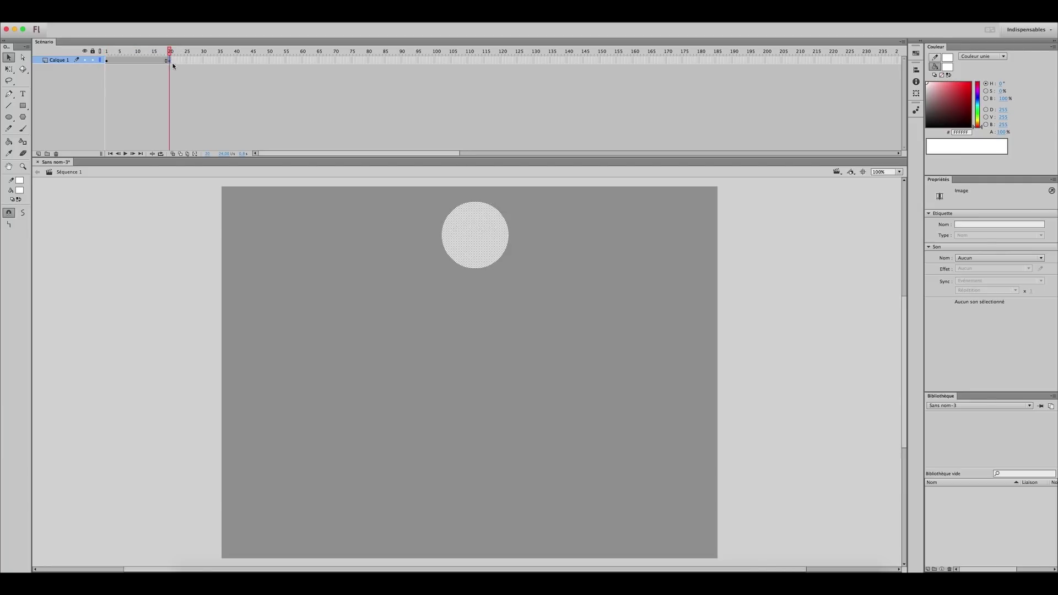
pyautogui.moveTo(108, 51)
pyautogui.mouseDown()
pyautogui.moveTo(165, 50)
pyautogui.moveTo(126, 52)
pyautogui.mouseUp()
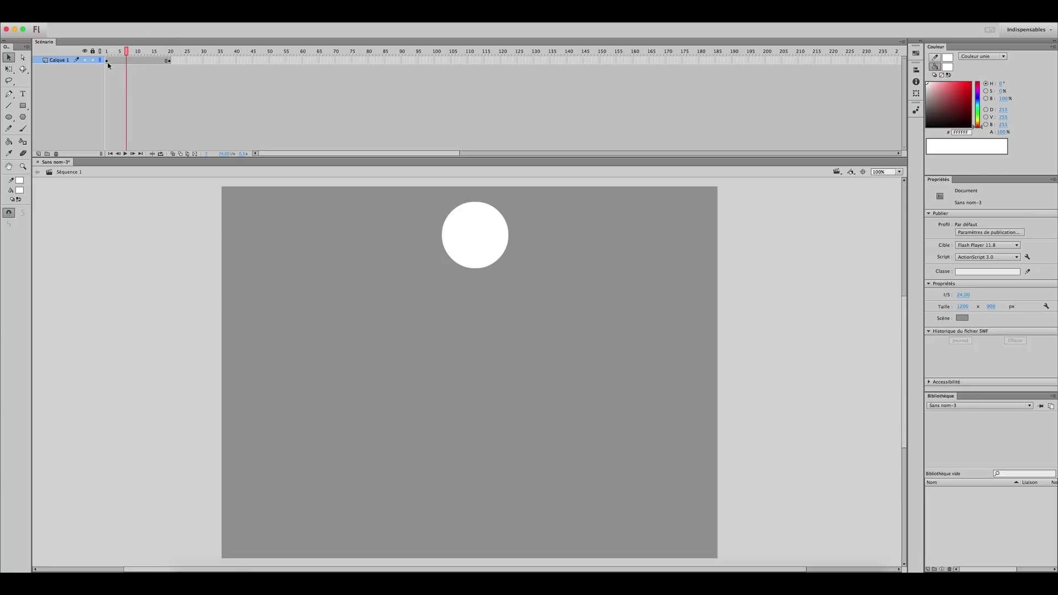
pyautogui.rightClick(140, 62)
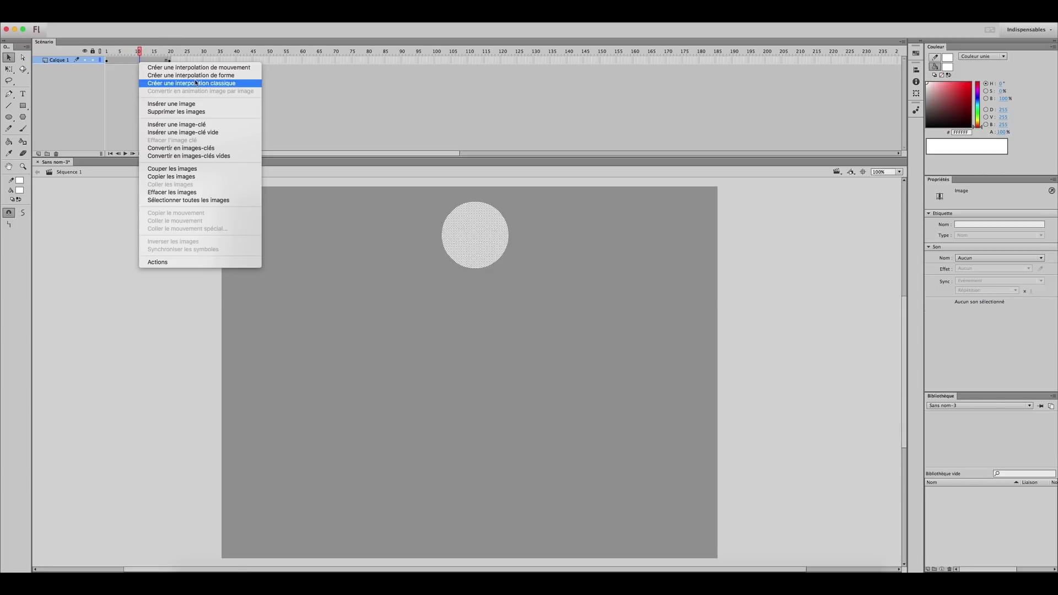
pyautogui.click(231, 75)
# Move the circle at frame 20 diagonally down to the lower-right area of the stage.
pyautogui.moveTo(136, 55); pyautogui.dragTo(172, 55)
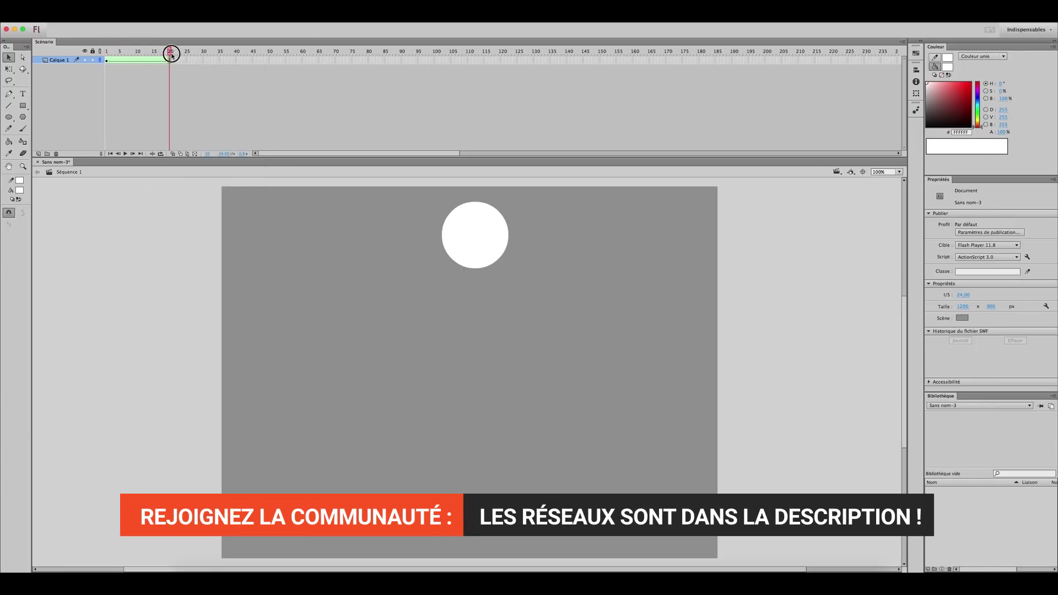
pyautogui.click(478, 241)
pyautogui.moveTo(478, 256); pyautogui.dragTo(542, 331)
pyautogui.moveTo(562, 368); pyautogui.dragTo(635, 457)
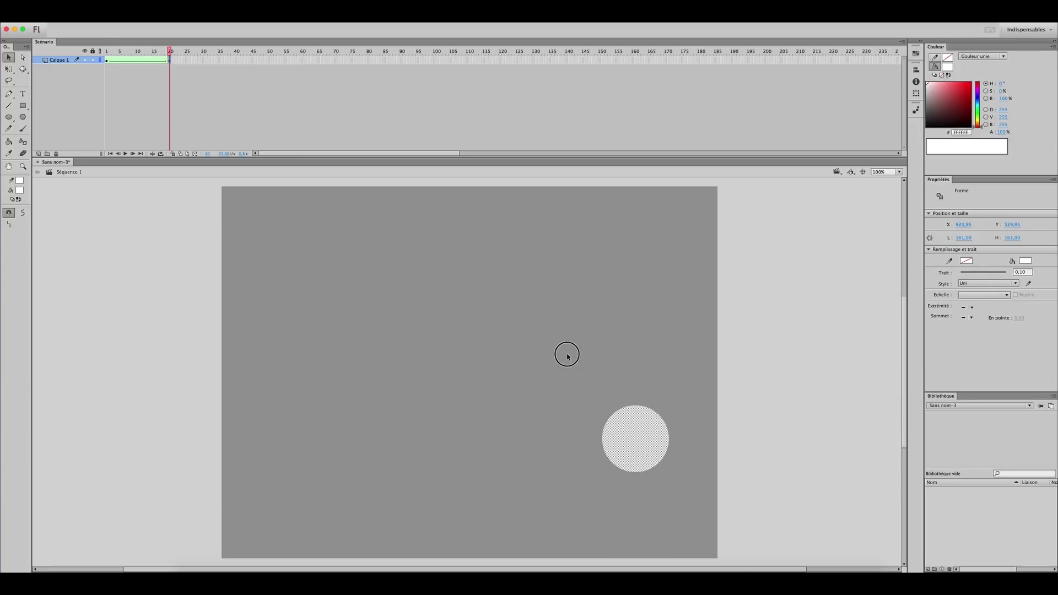
pyautogui.click(567, 356)
# Play the animation from frame 1 to frame 20 to check the circle's diagonal movement.
pyautogui.click(108, 53)
pyautogui.moveTo(108, 53); pyautogui.dragTo(174, 64)
pyautogui.press('Return')
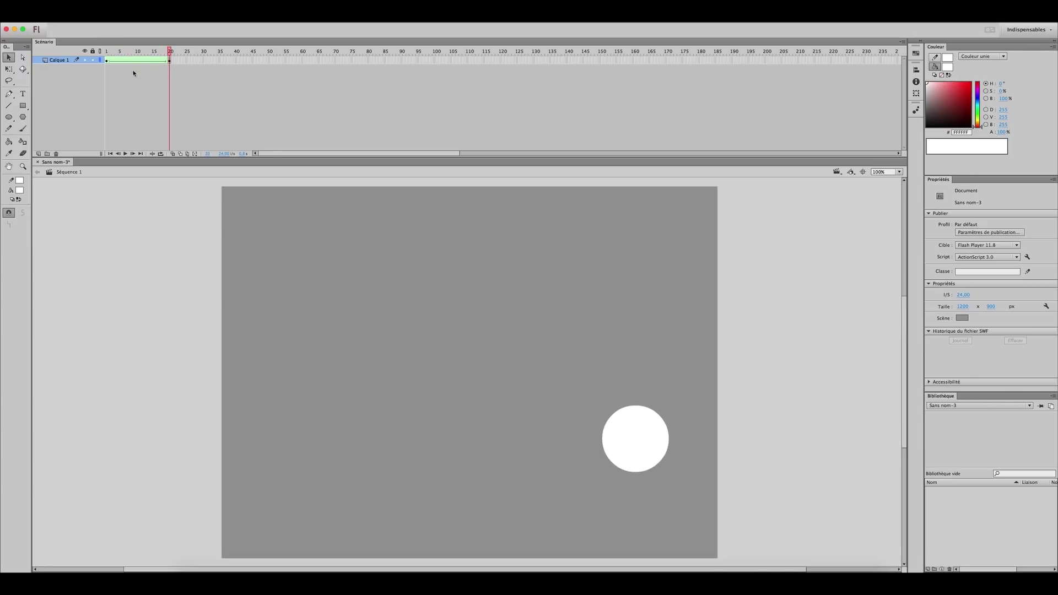
pyautogui.click(108, 62)
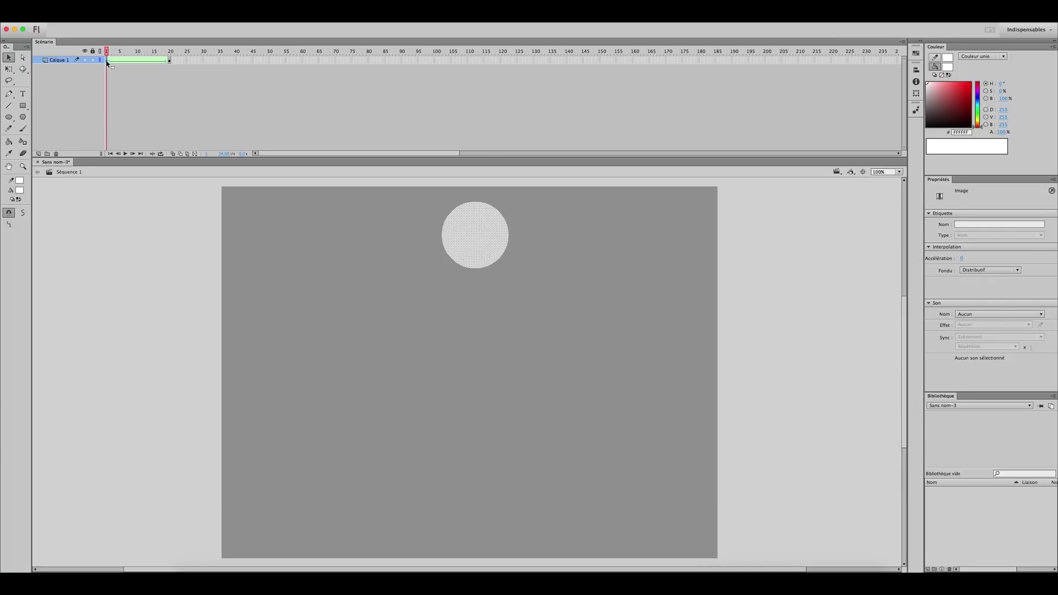
# Restore the circle's original position at frame 20 and insert a keyframe at frame 10 of the shape tween.
pyautogui.moveTo(108, 62); pyautogui.dragTo(137, 52)
pyautogui.click(175, 73)
pyautogui.click(107, 51)
pyautogui.click(137, 52)
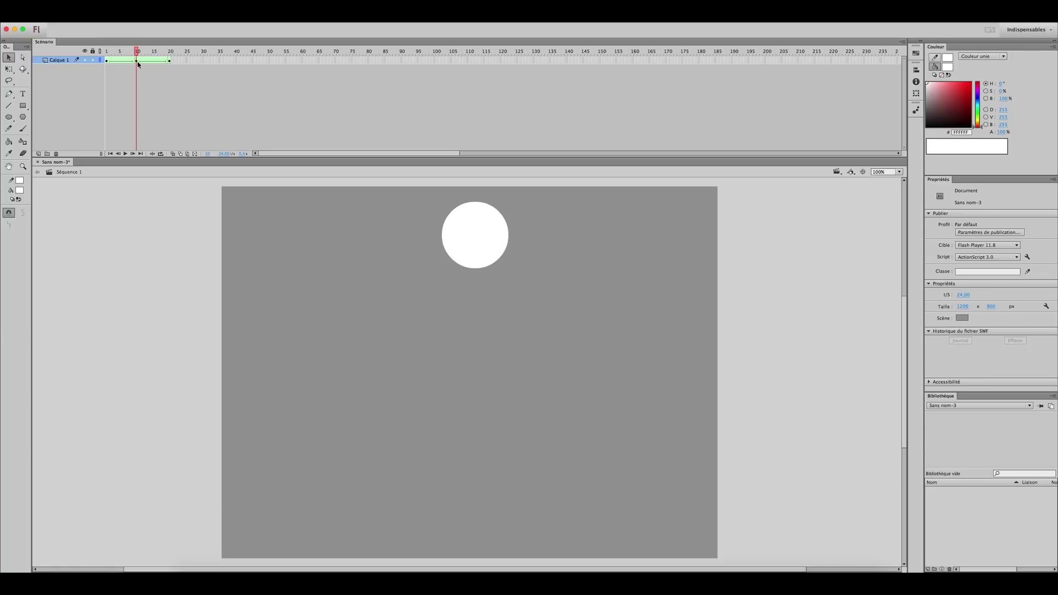
pyautogui.rightClick(137, 62)
pyautogui.click(122, 72)
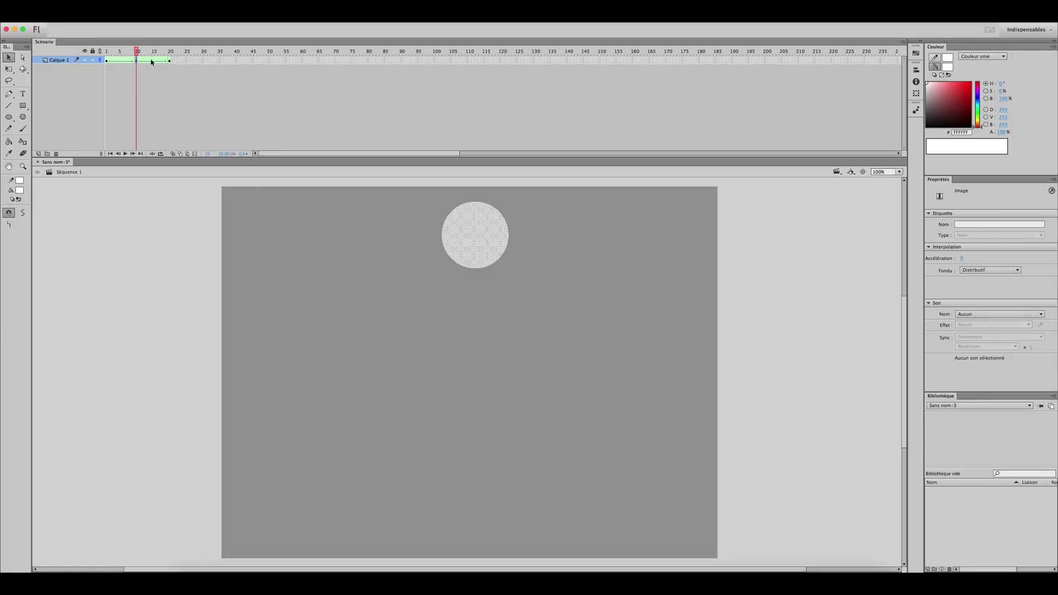
pyautogui.click(152, 75)
pyautogui.rightClick(137, 61)
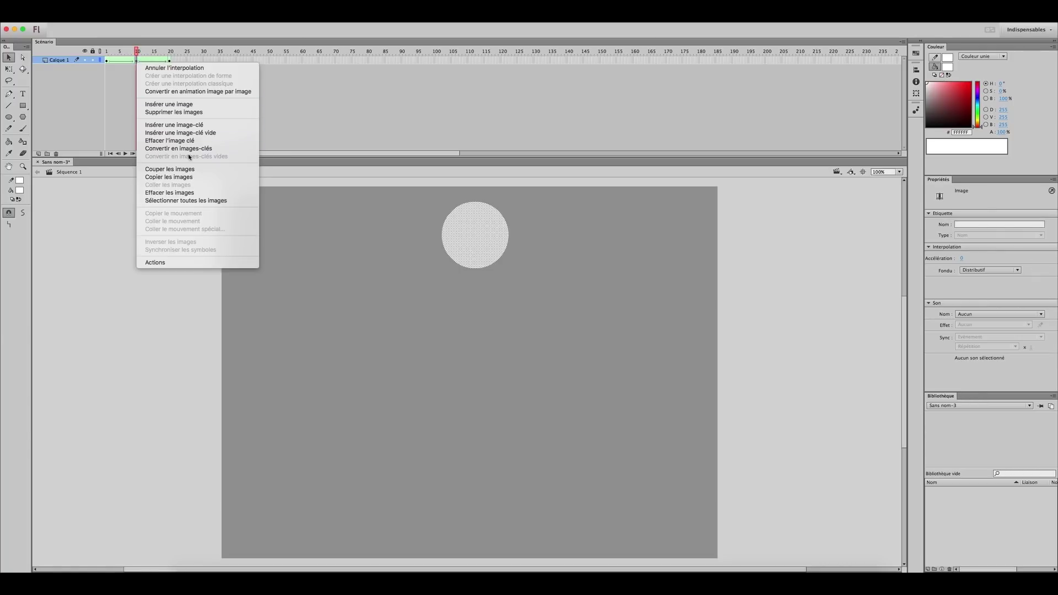
pyautogui.click(202, 129)
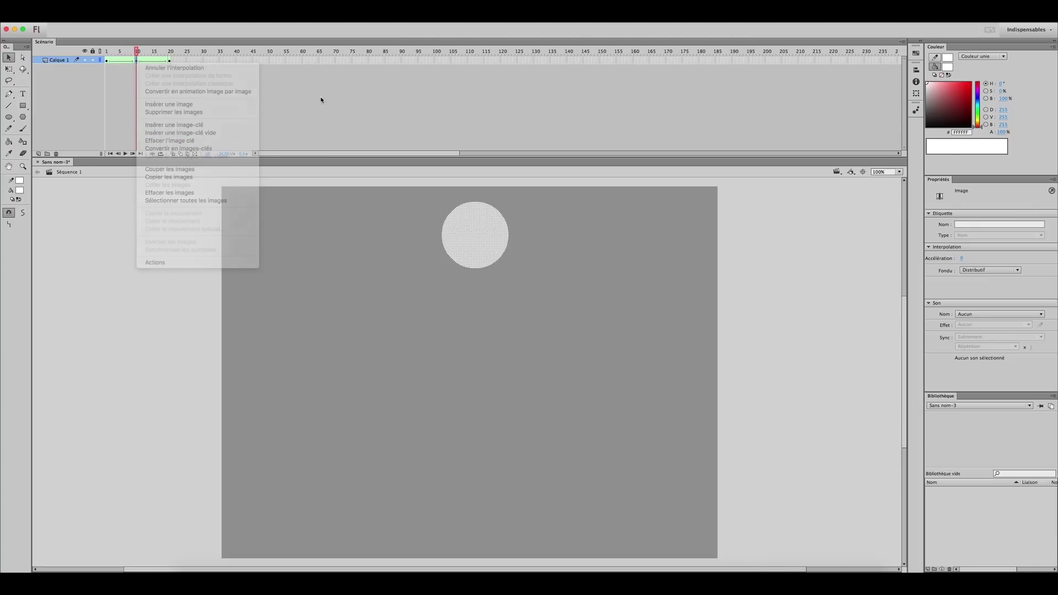
# Move the circle at frame 10 straight down to near the bottom edge of the stage.
pyautogui.moveTo(485, 234); pyautogui.dragTo(478, 337)
pyautogui.moveTo(484, 377); pyautogui.dragTo(485, 517)
pyautogui.click(569, 519)
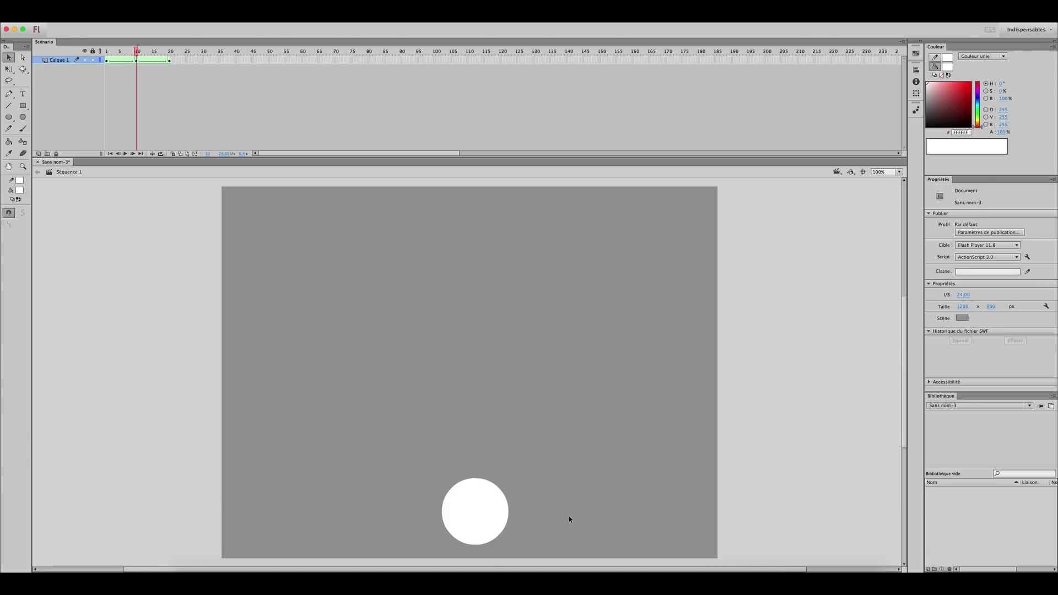
# Preview the up-and-down movement and enable looped playback of the animation.
pyautogui.press('Return')
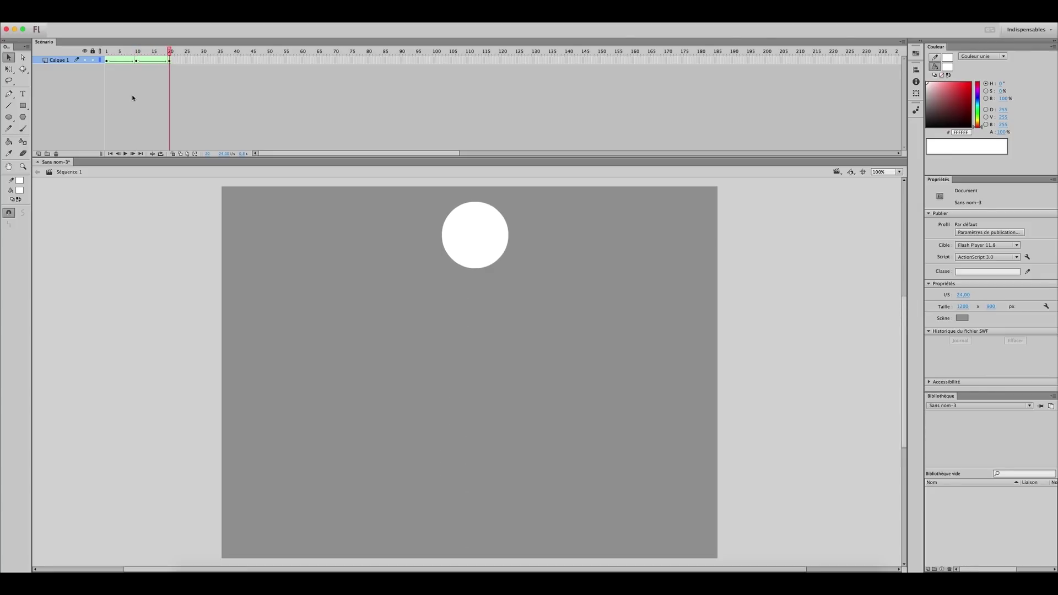
pyautogui.click(106, 51)
pyautogui.press('Return')
pyautogui.click(283, 23)
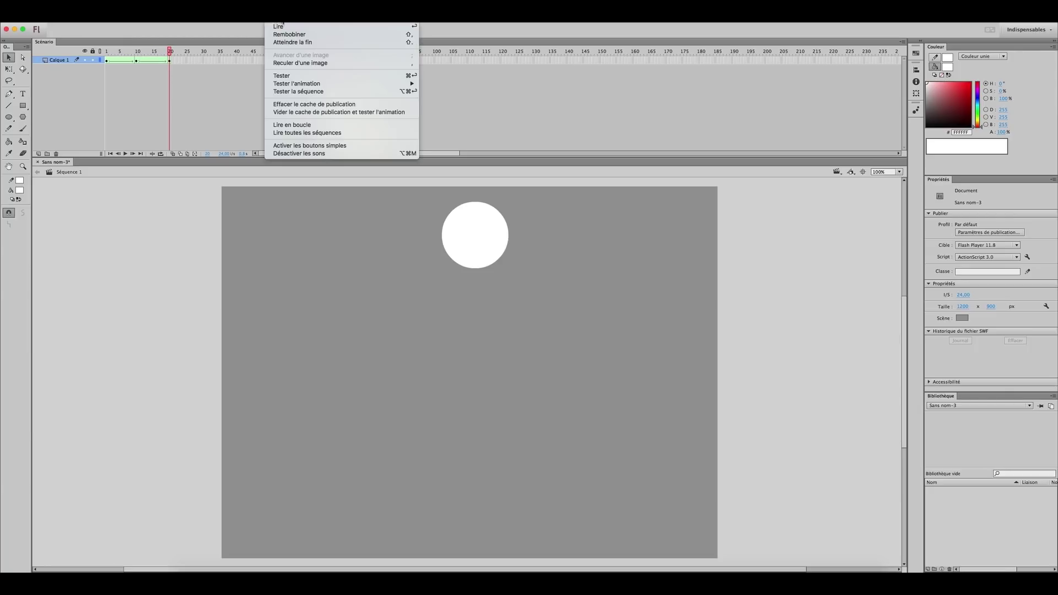
pyautogui.click(300, 126)
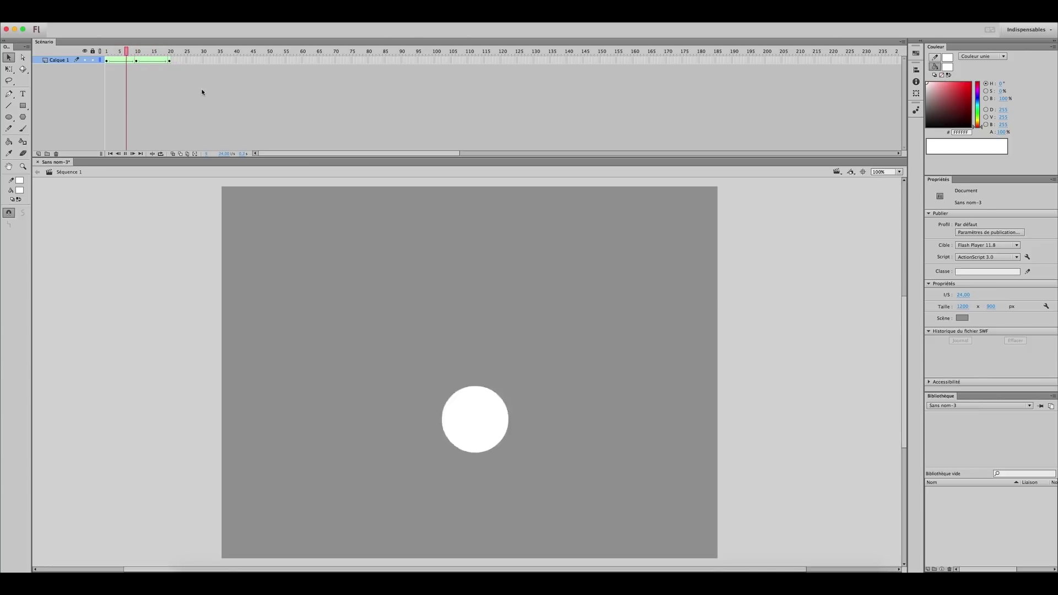
pyautogui.press('Return')
# Set the acceleration of the shape tween between frames 1 and 10 to -100.
pyautogui.moveTo(136, 53)
pyautogui.mouseDown()
pyautogui.moveTo(106, 54)
pyautogui.moveTo(120, 54)
pyautogui.mouseUp()
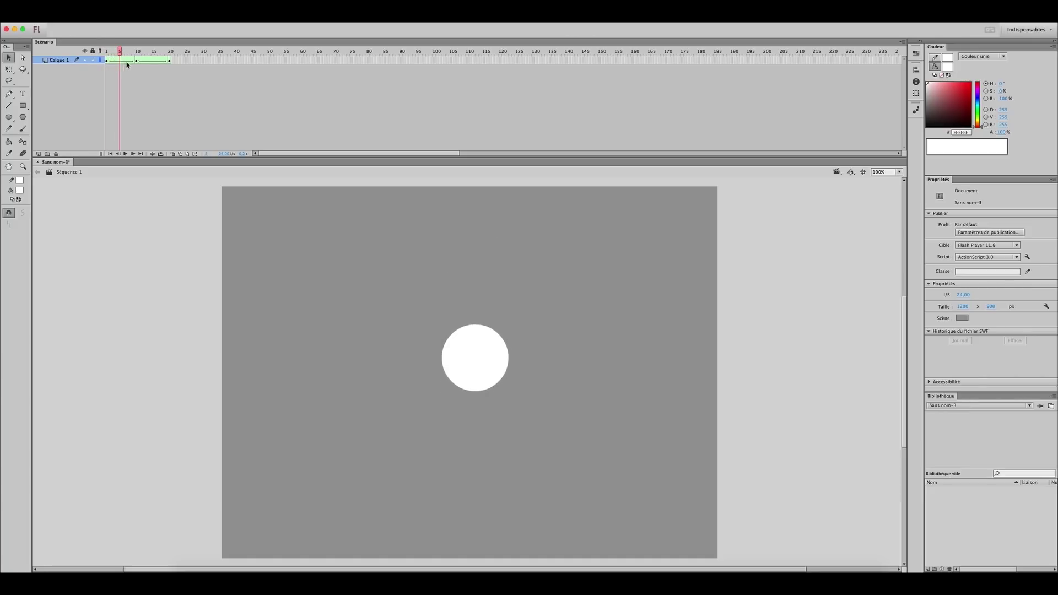
pyautogui.click(122, 62)
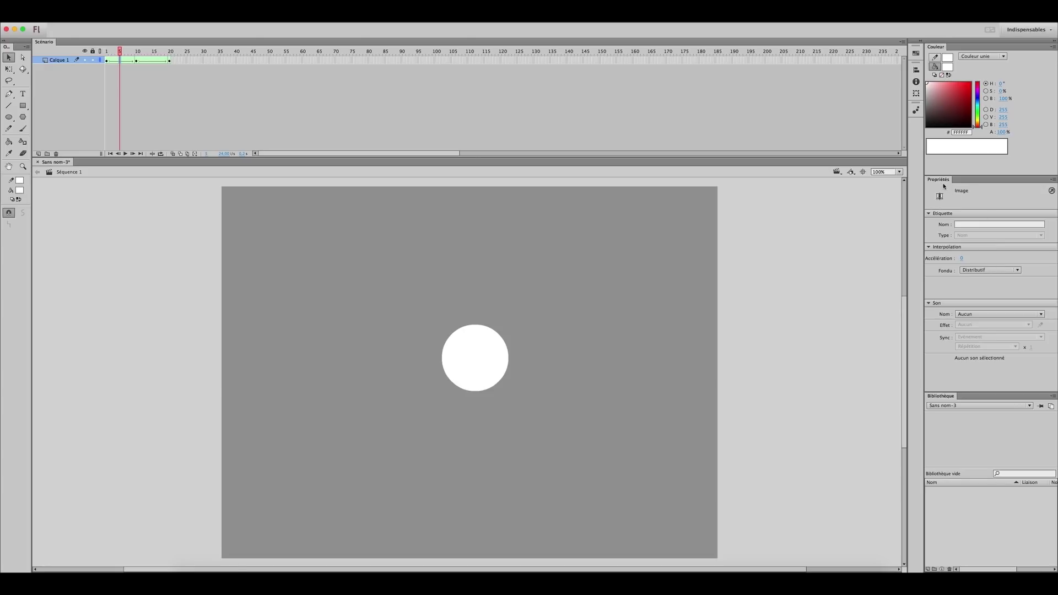
pyautogui.click(963, 260)
pyautogui.write('-100')
pyautogui.press('Return')
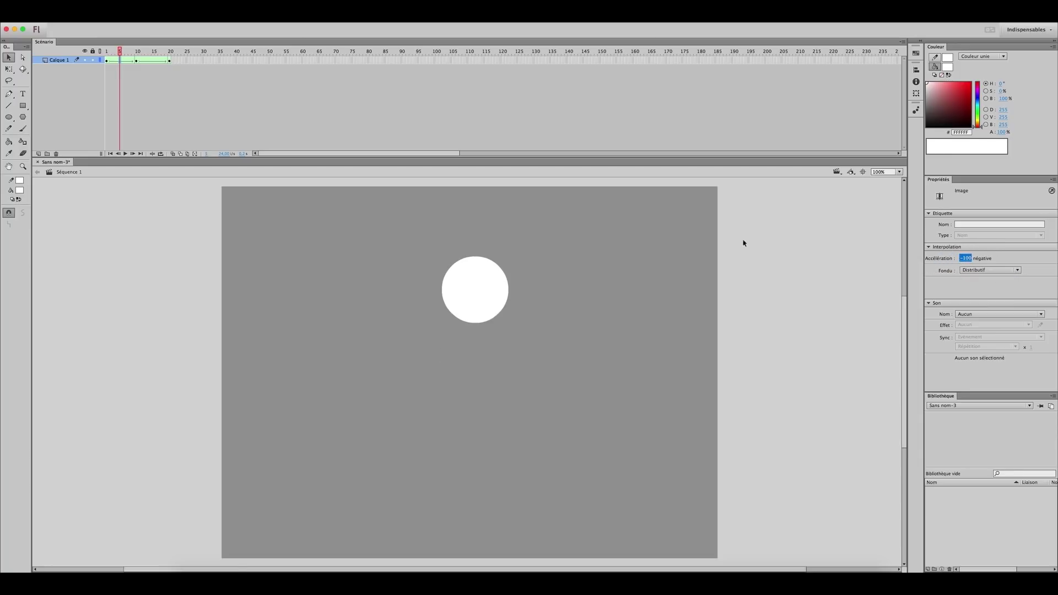
# Raise the acceleration of the shape tween between frames 10 and 20 to its positive maximum and play the animation.
pyautogui.moveTo(136, 52); pyautogui.dragTo(154, 55)
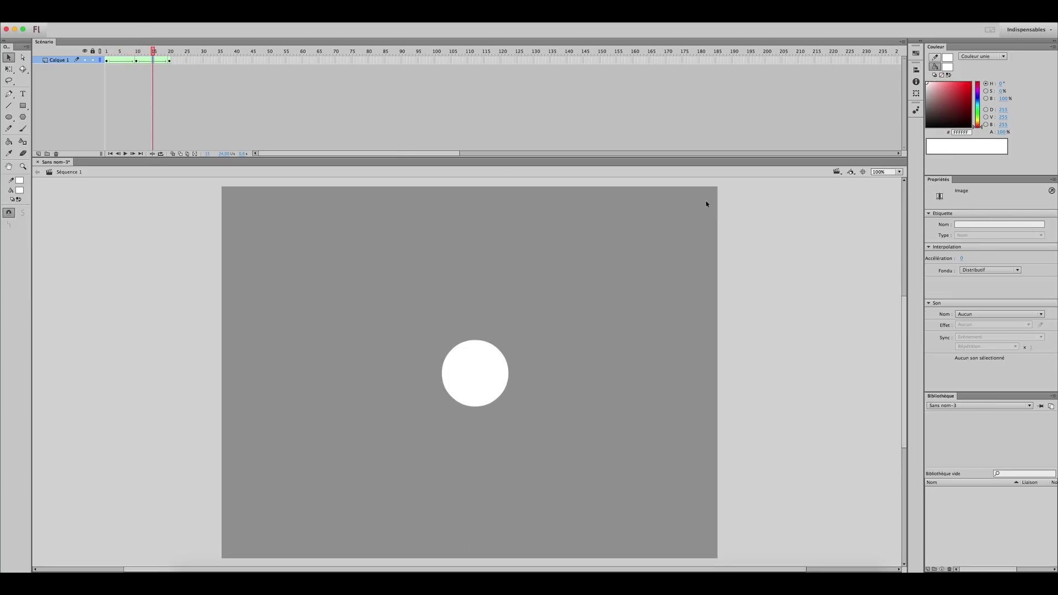
pyautogui.moveTo(962, 260); pyautogui.dragTo(1056, 262)
pyautogui.moveTo(963, 259); pyautogui.dragTo(1054, 255)
pyautogui.click(693, 278)
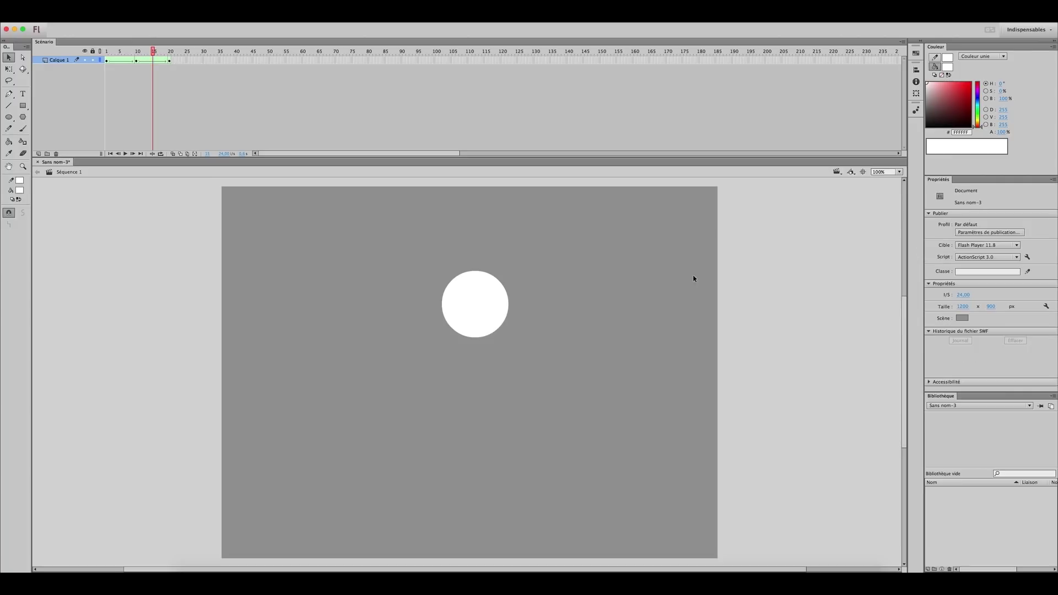
pyautogui.moveTo(145, 54); pyautogui.dragTo(101, 50)
pyautogui.press('Return')
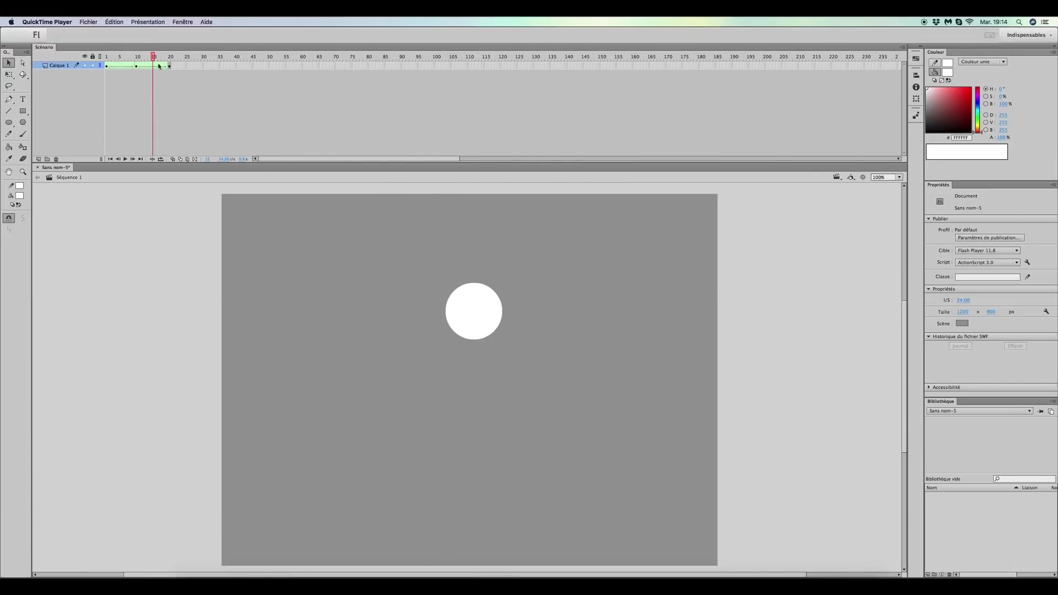
# Insert a keyframe at frame 9, just before the ball's lowest position.
pyautogui.click(137, 58)
pyautogui.moveTo(137, 58); pyautogui.dragTo(136, 60)
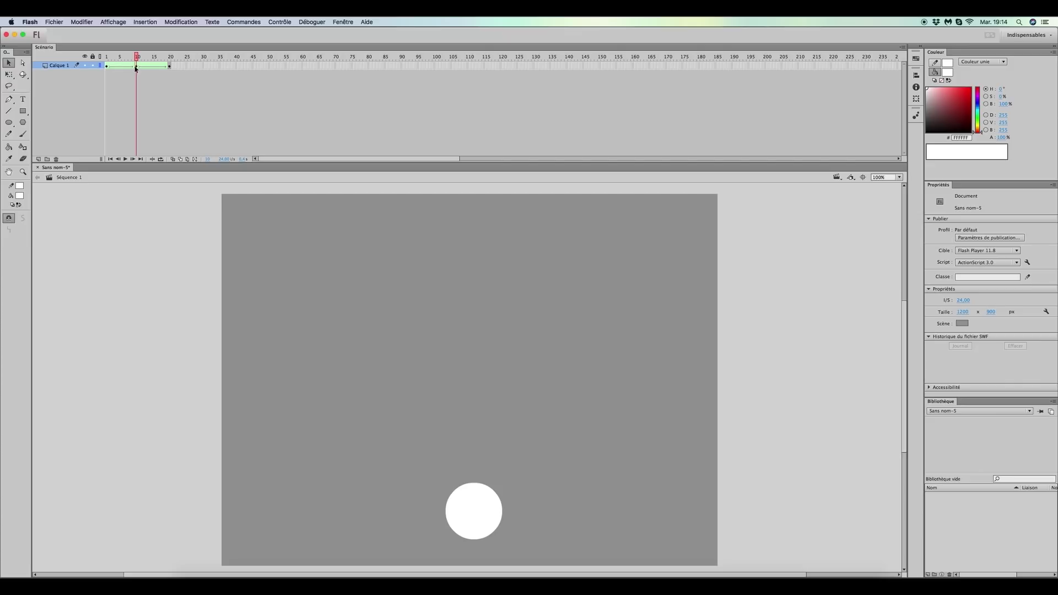
pyautogui.click(133, 67)
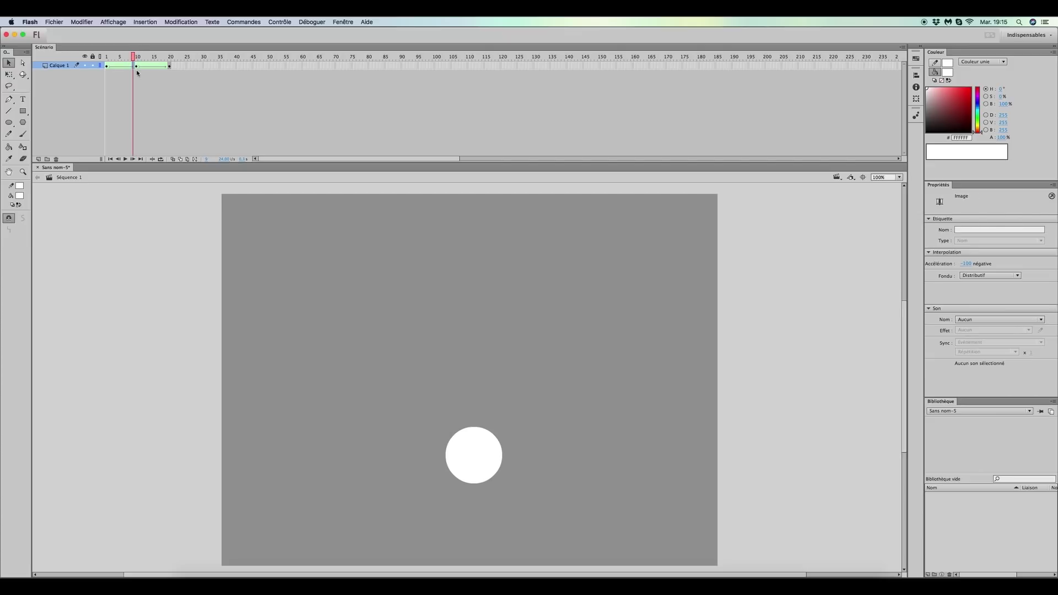
pyautogui.press('F6')
pyautogui.click(138, 72)
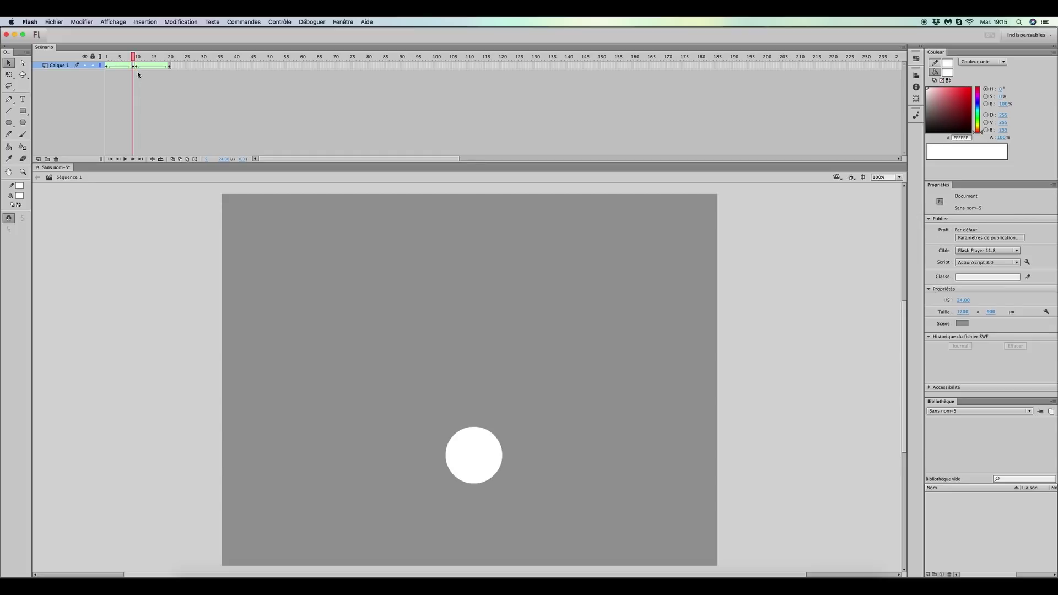
# Insert a keyframe at frame 11, just after the ball's lowest position.
pyautogui.moveTo(133, 58); pyautogui.dragTo(135, 59)
pyautogui.click(136, 67)
pyautogui.click(142, 67)
pyautogui.click(139, 66)
pyautogui.press('F6')
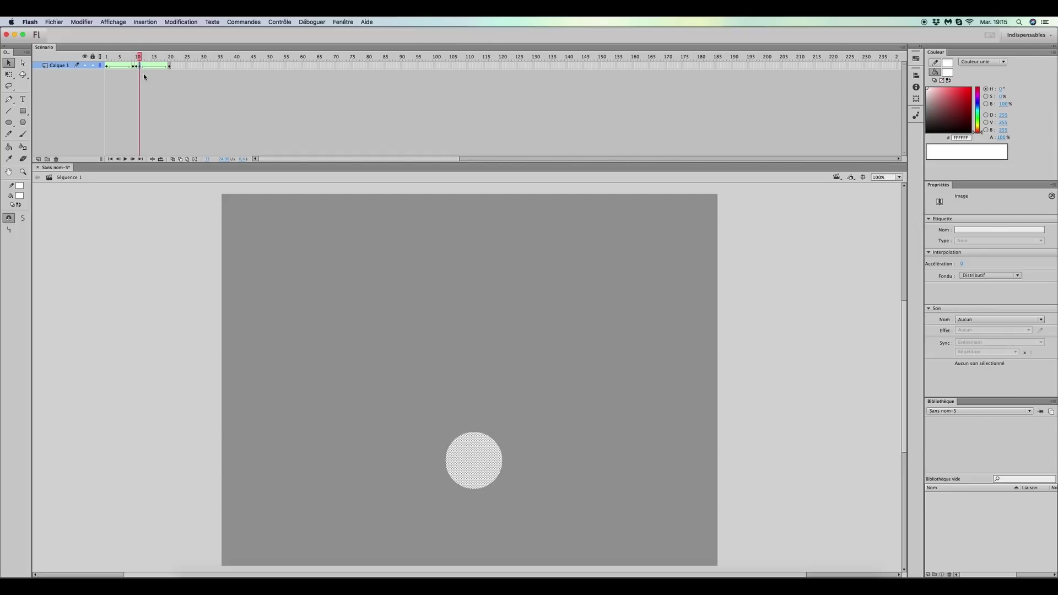
pyautogui.click(145, 77)
# Try squashing the ball at frame 10 into a wide ellipse about 384 px wide and 116 px high with Free Transform.
pyautogui.click(138, 64)
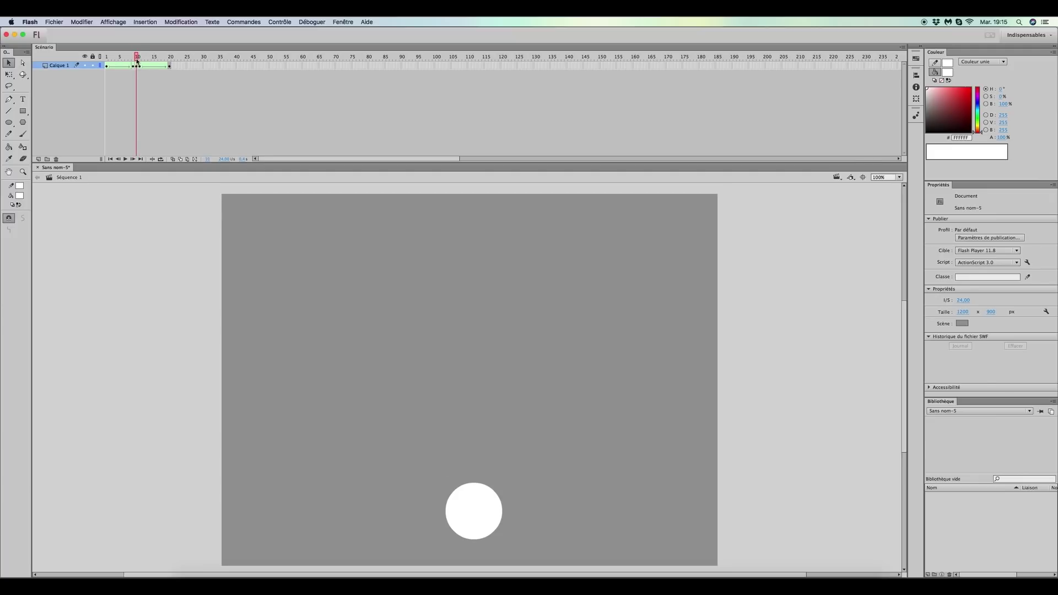
pyautogui.click(483, 519)
pyautogui.press('q')
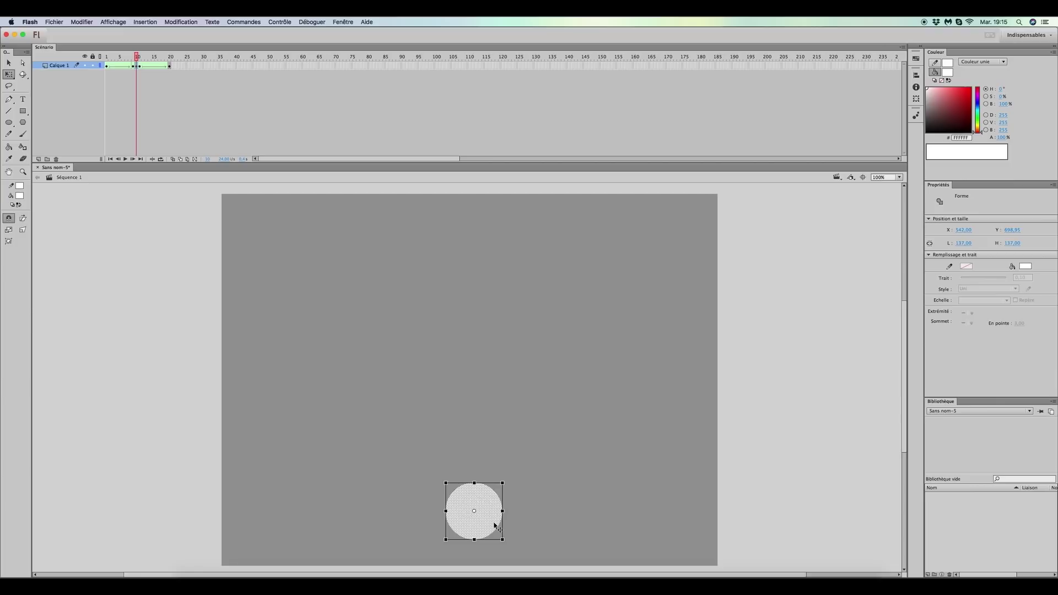
pyautogui.moveTo(502, 513); pyautogui.dragTo(517, 518)
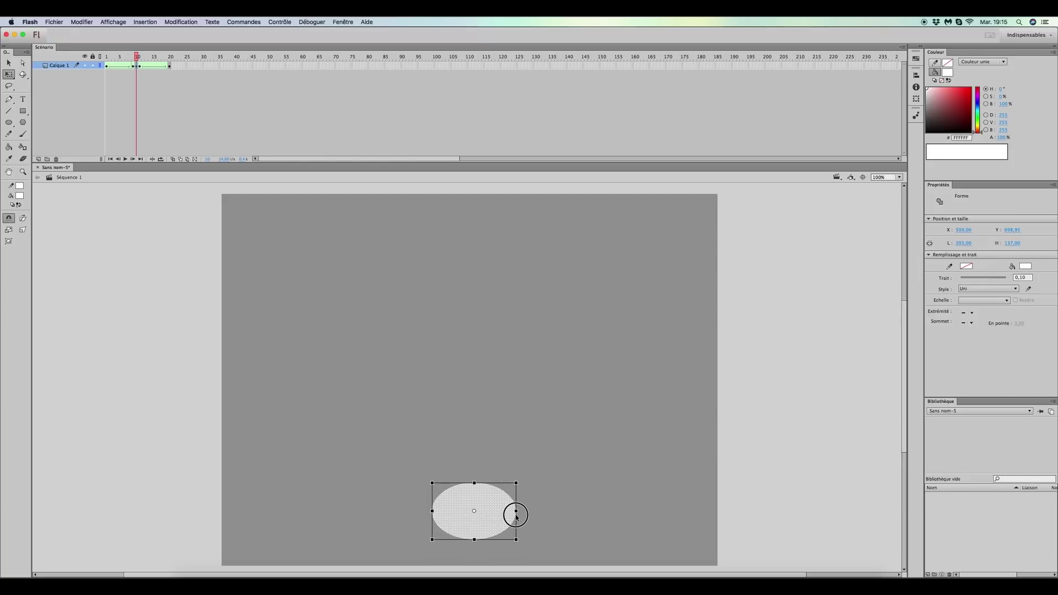
pyautogui.moveTo(474, 483); pyautogui.dragTo(476, 493)
pyautogui.click(530, 513)
pyautogui.click(504, 517)
pyautogui.moveTo(525, 519); pyautogui.dragTo(555, 520)
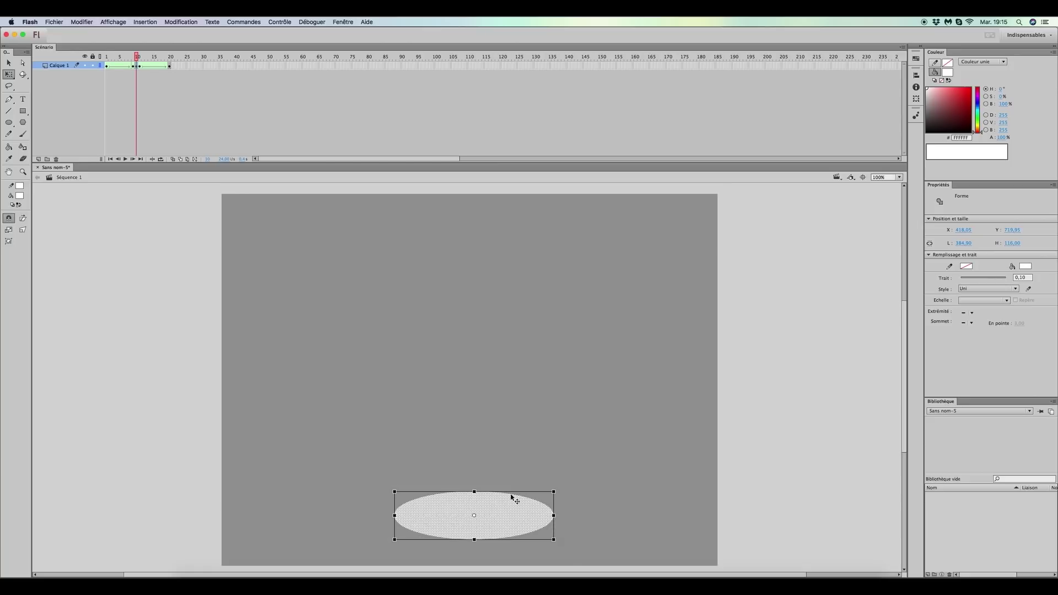
# Undo the exaggerated stretching of the ball at frame 10 back to a round circle.
pyautogui.press('super+z')
pyautogui.press('super+z')
pyautogui.press('super+z')
pyautogui.press('super+z')
pyautogui.press('super+z')
pyautogui.press('super+z')
pyautogui.press('super+z')
# Squash the ball at frame 10 moderately to about 185 px wide and 121 px high, keeping its bottom edge in place.
pyautogui.moveTo(503, 514); pyautogui.dragTo(512, 511)
pyautogui.moveTo(473, 483); pyautogui.dragTo(474, 489)
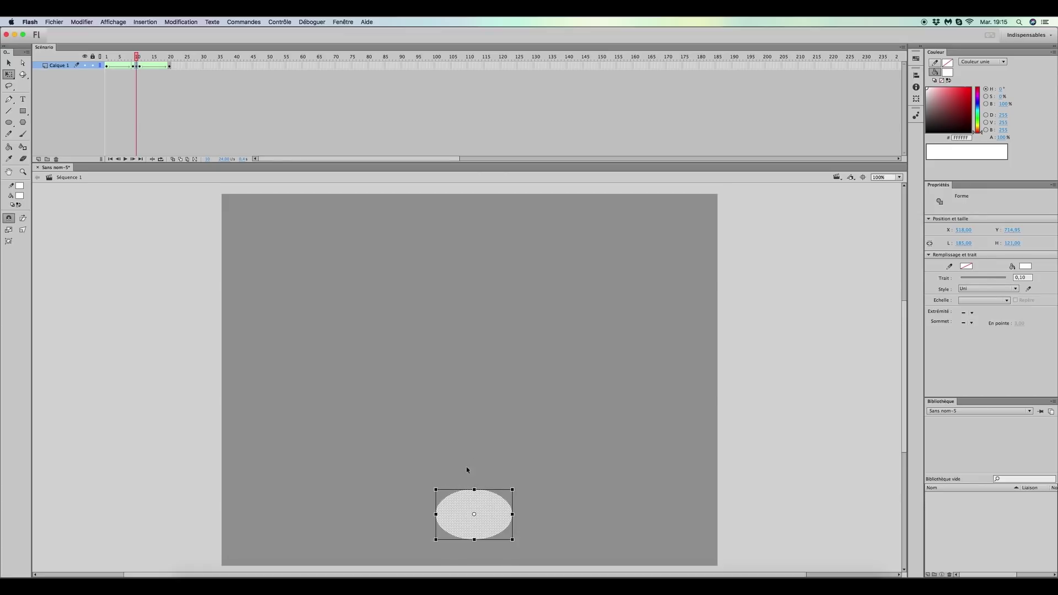
pyautogui.click(485, 482)
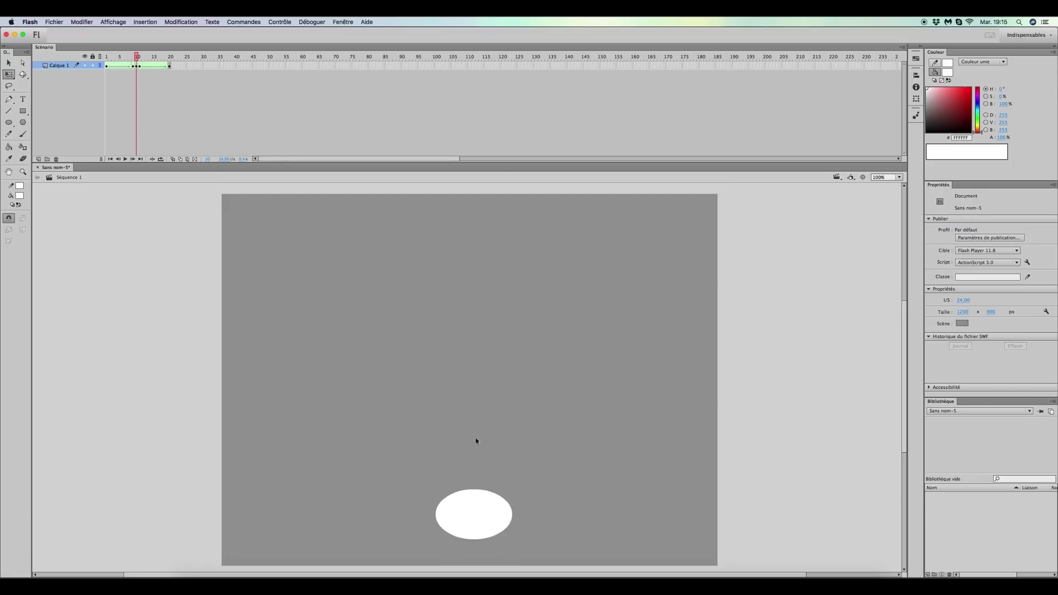
# Turn on onion skinning and compare the squashed ball at frame 10 with the preceding frames.
pyautogui.click(173, 159)
pyautogui.press(',')
pyautogui.press('.')
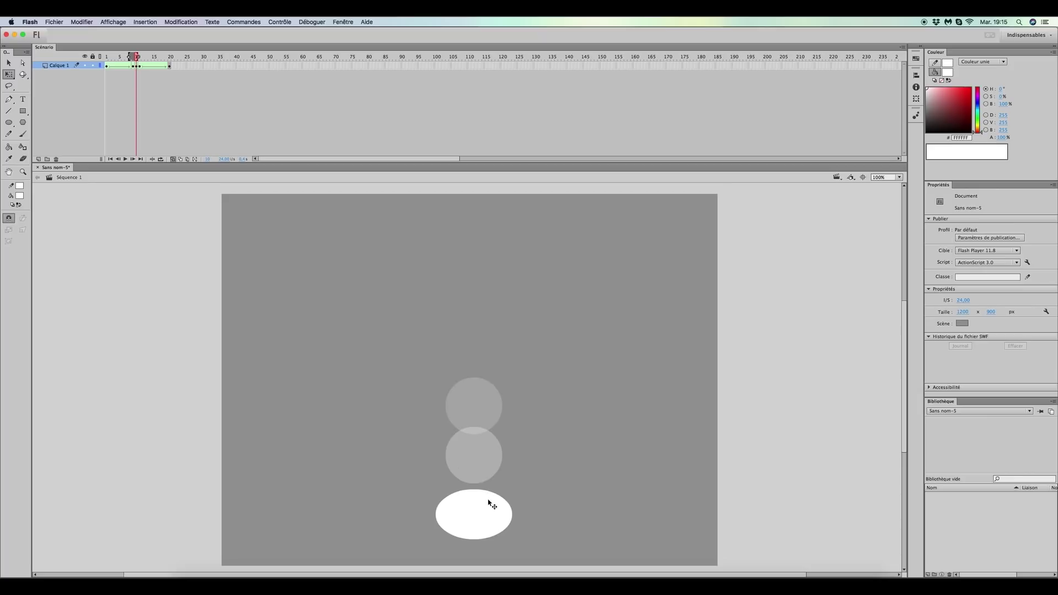
# Step back and forth between frames 9 and 10 and play the animation to check the squash on impact.
pyautogui.moveTo(137, 58)
pyautogui.mouseDown()
pyautogui.moveTo(171, 55)
pyautogui.moveTo(109, 62)
pyautogui.moveTo(134, 58)
pyautogui.mouseUp()
pyautogui.press(',')
pyautogui.press('.')
pyautogui.press(',')
pyautogui.press('.')
pyautogui.press('Return')
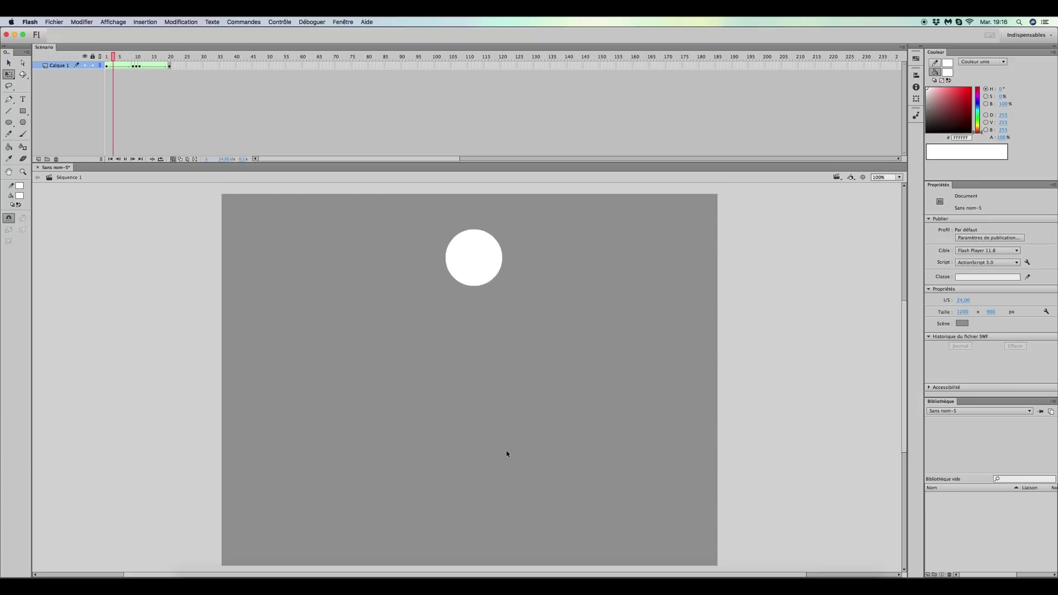
pyautogui.press('Return')
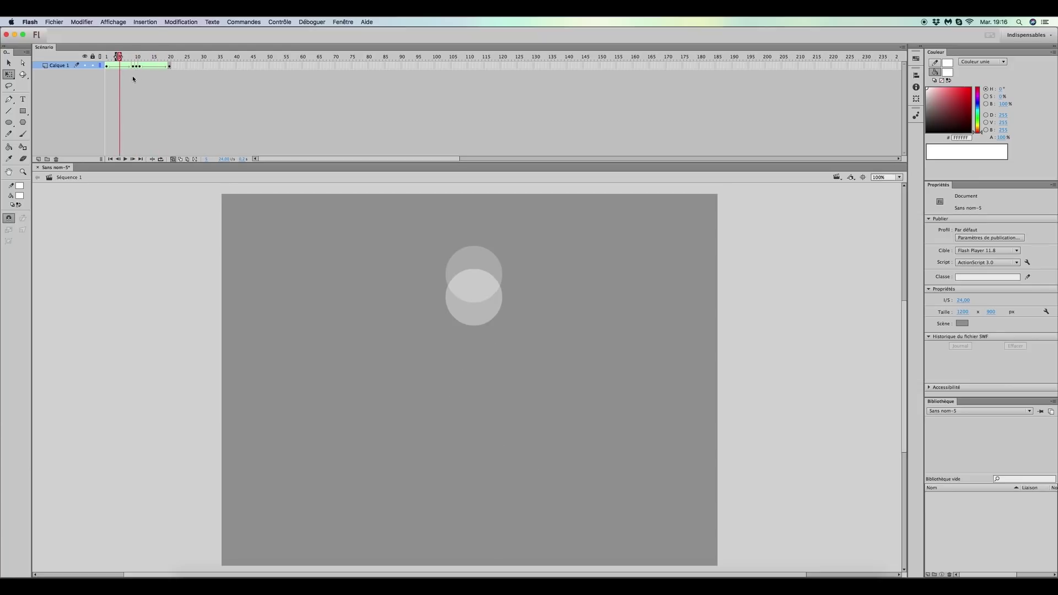
# Set the easing of the shape tween after the impact to 100 and play back the animation.
pyautogui.click(148, 66)
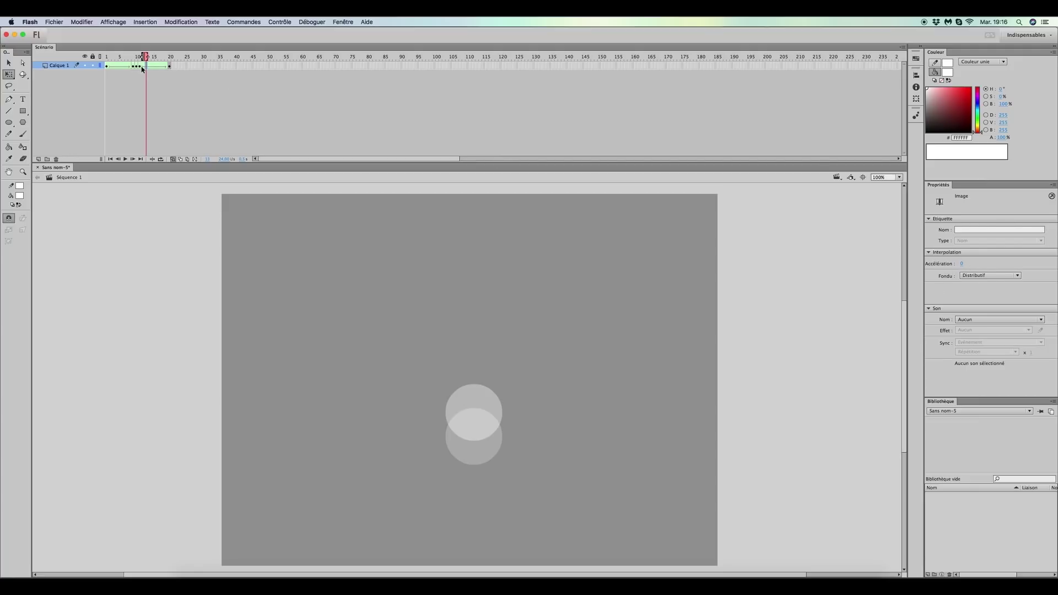
pyautogui.moveTo(961, 266); pyautogui.dragTo(1057, 265)
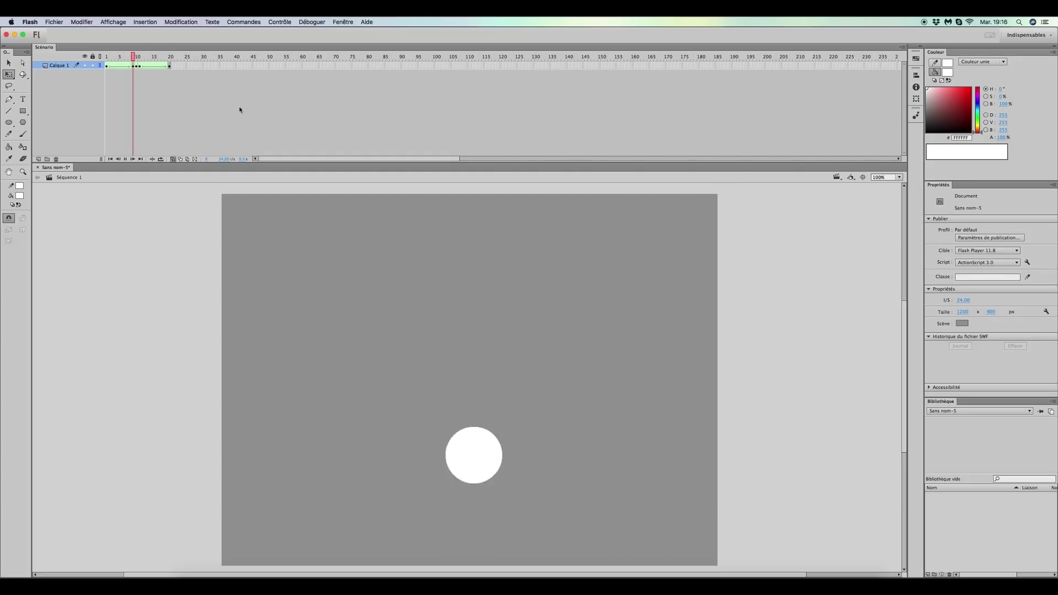
pyautogui.press('Return')
# Extend the onion skin range to frame 10 and lower the ball at frame 9 toward the squashed pose.
pyautogui.click(133, 66)
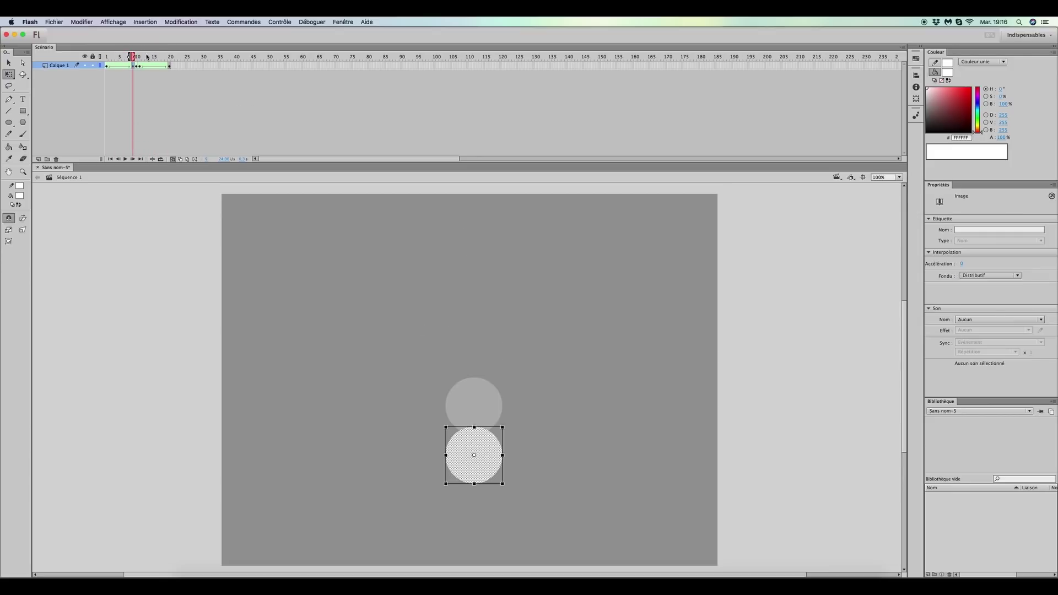
pyautogui.moveTo(134, 58); pyautogui.dragTo(136, 58)
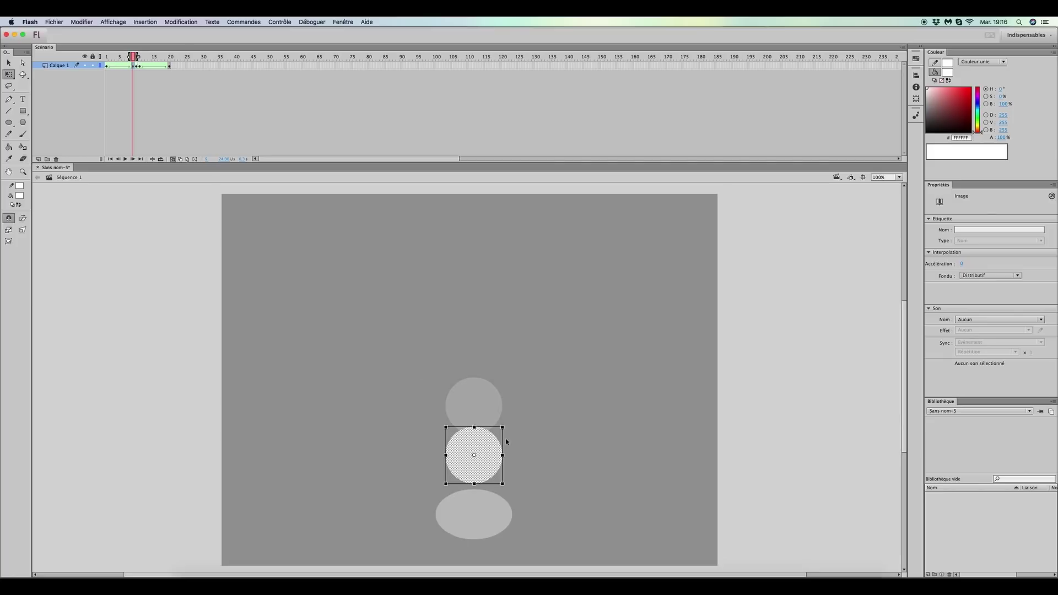
pyautogui.moveTo(473, 466); pyautogui.dragTo(483, 512)
pyautogui.press('super+z')
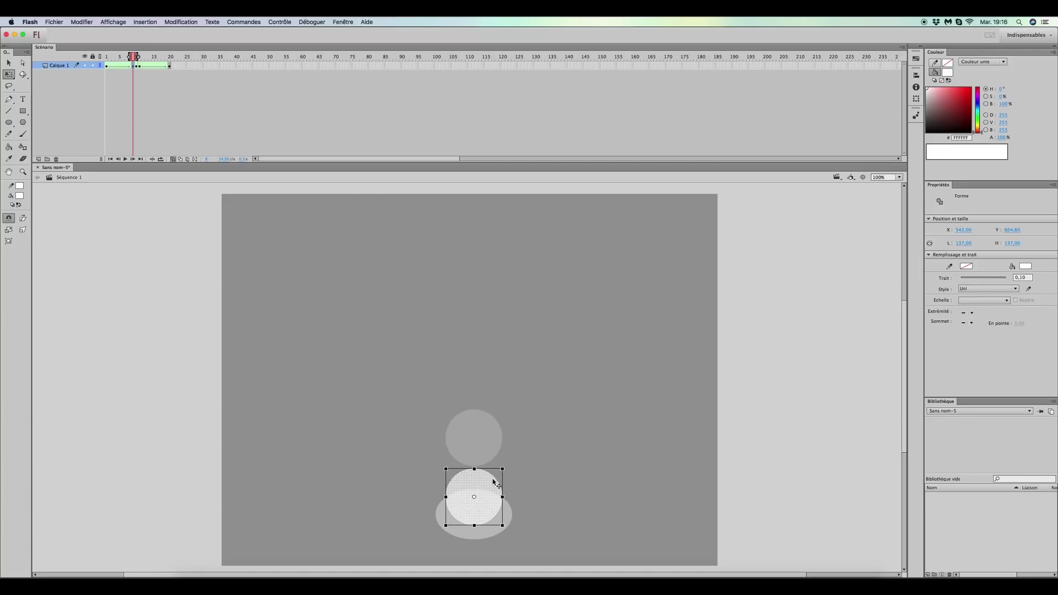
# Stretch the ball at frame 9 to about 115 px wide and 169 px high and lower its bottom to the squashed ball's base.
pyautogui.moveTo(502, 497); pyautogui.dragTo(474, 456)
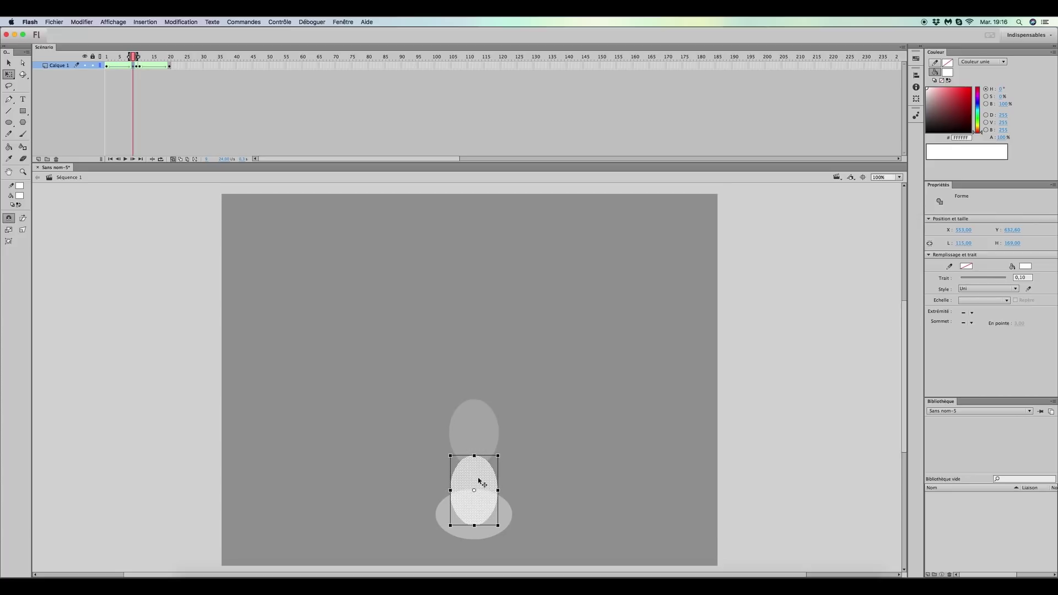
pyautogui.click(560, 459)
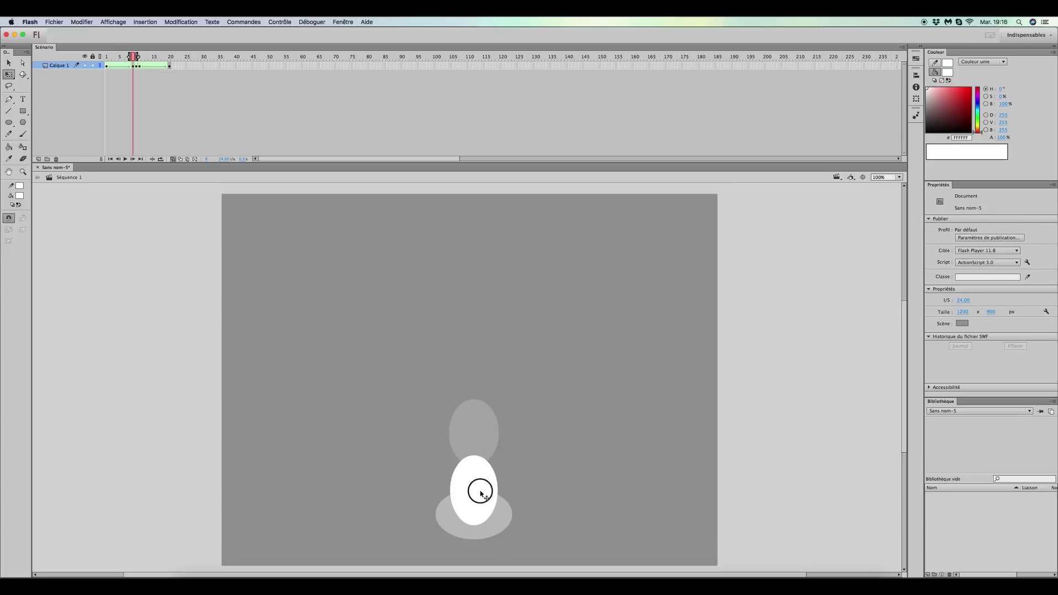
pyautogui.click(480, 491)
pyautogui.moveTo(479, 483); pyautogui.dragTo(479, 496)
pyautogui.click(554, 464)
# Step repeatedly through the frames around the impact to compare the stretched and squashed poses.
pyautogui.press(',')
pyautogui.press('.')
pyautogui.press('.')
pyautogui.press(',')
pyautogui.press('.')
pyautogui.press(',')
pyautogui.press('.')
pyautogui.press(',')
pyautogui.press(',')
pyautogui.press('.')
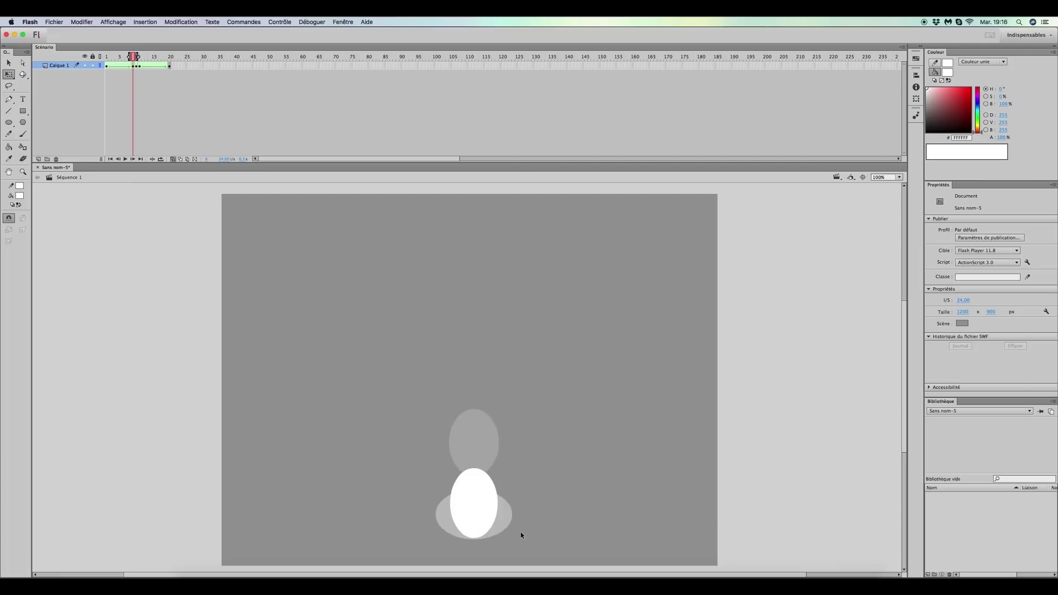
pyautogui.press('.')
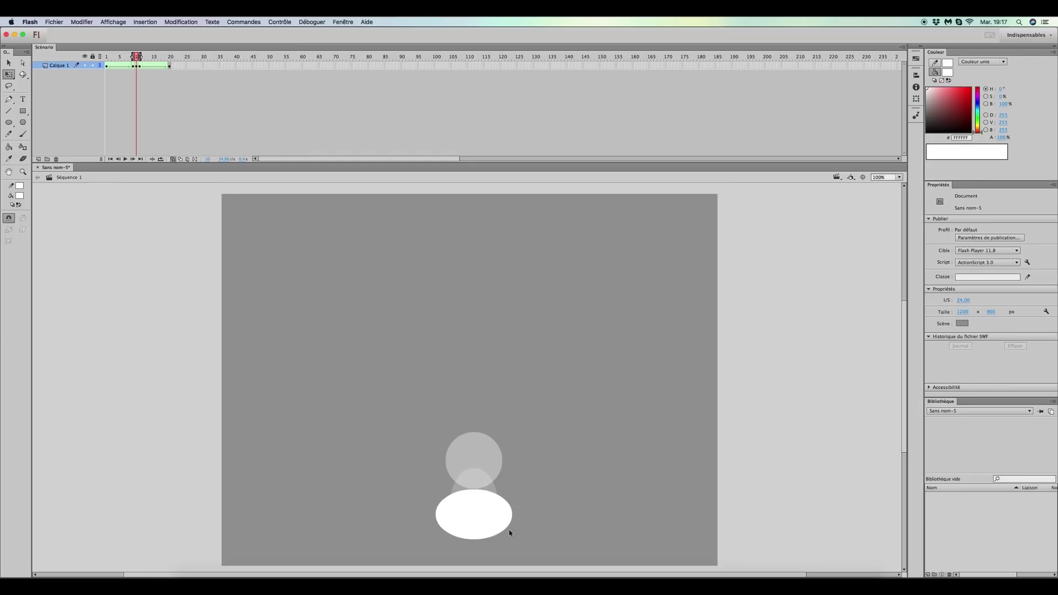
pyautogui.press(',')
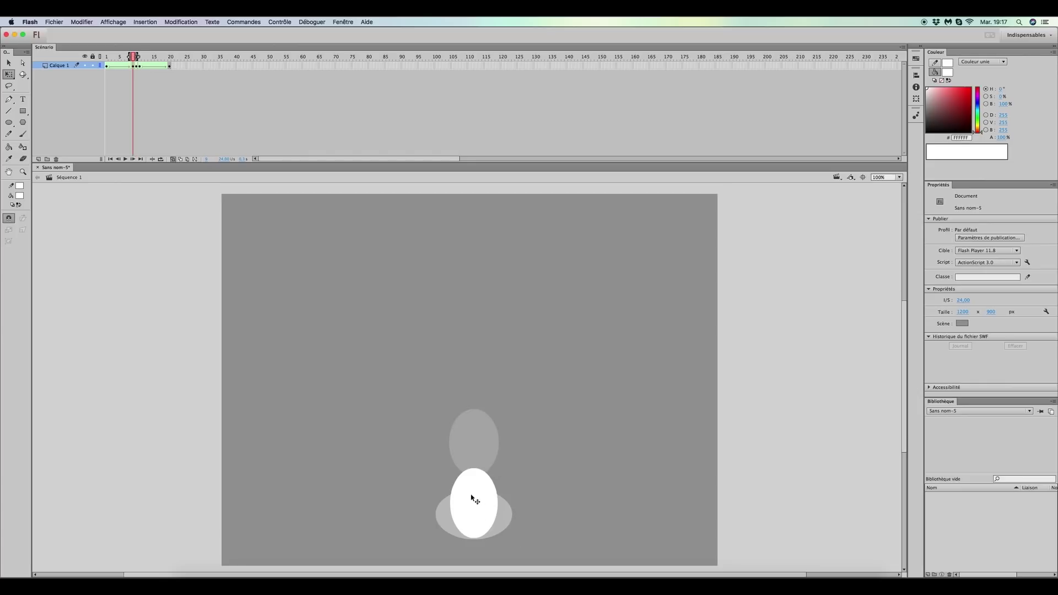
# Flatten the squashed ball at frame 10 to about 108 px high with a fixed base and narrow it slightly.
pyautogui.click(477, 501)
pyautogui.click(475, 438)
pyautogui.press('.')
pyautogui.click(495, 508)
pyautogui.moveTo(474, 489); pyautogui.dragTo(475, 495)
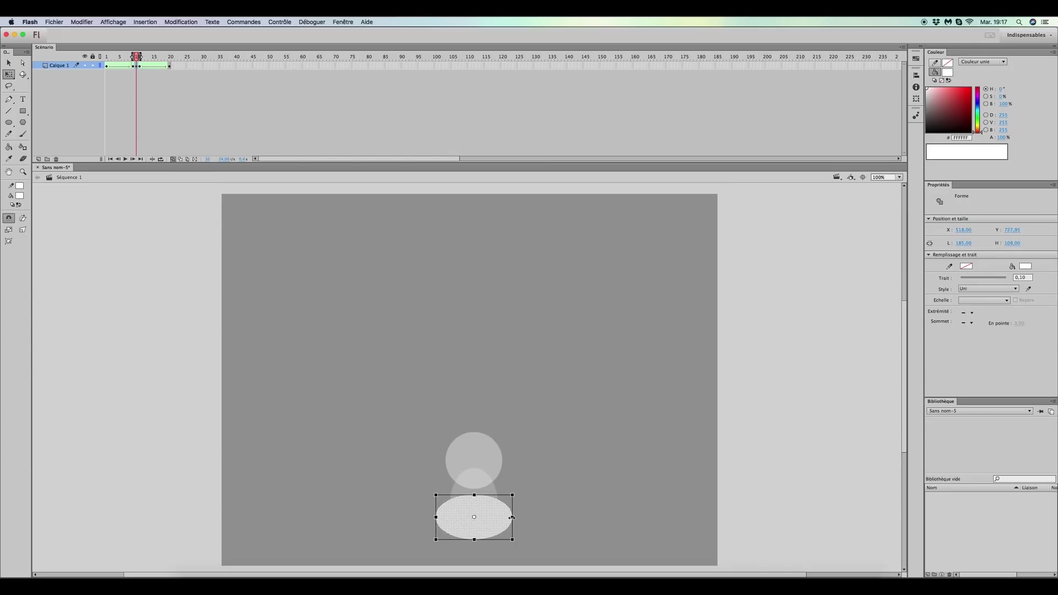
pyautogui.click(525, 483)
pyautogui.click(508, 519)
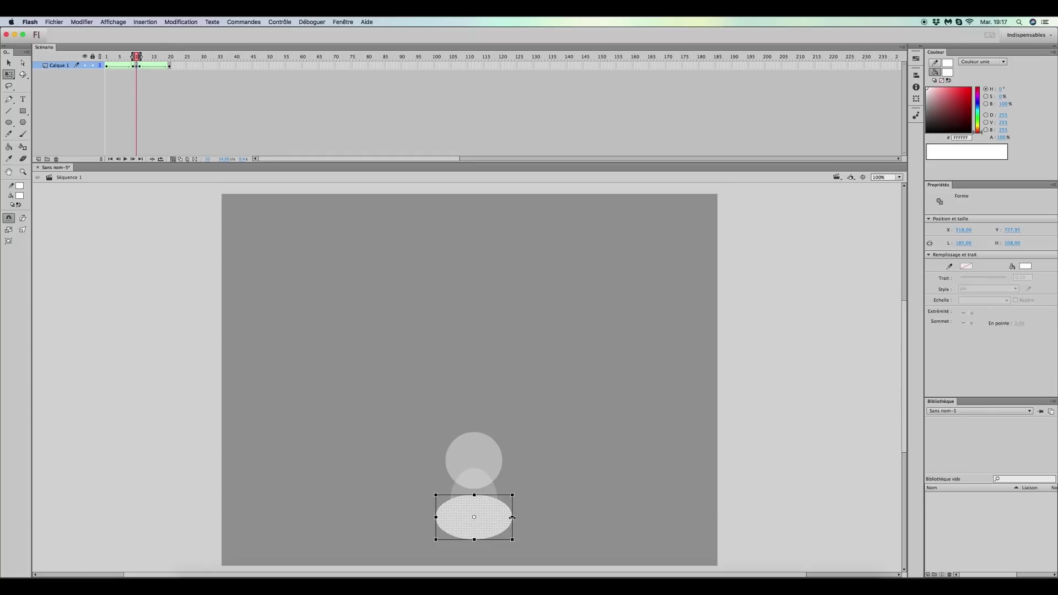
pyautogui.moveTo(512, 518); pyautogui.dragTo(510, 518)
pyautogui.click(536, 486)
# Copy the round-ball keyframe from frame 1 to frame 8, just before the stretched pose.
pyautogui.press(',')
pyautogui.click(477, 481)
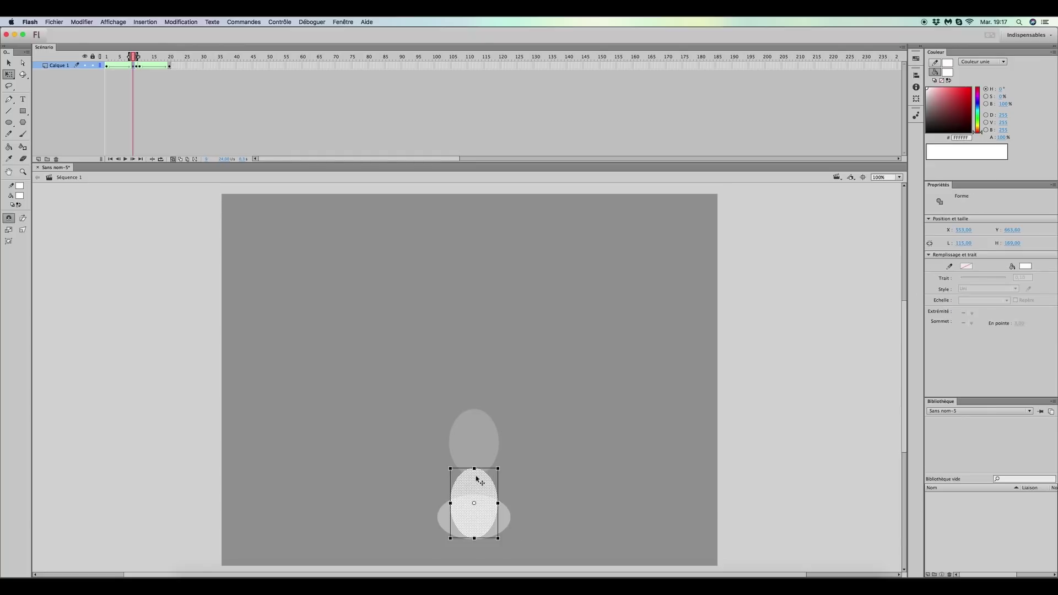
pyautogui.click(520, 442)
pyautogui.press(',')
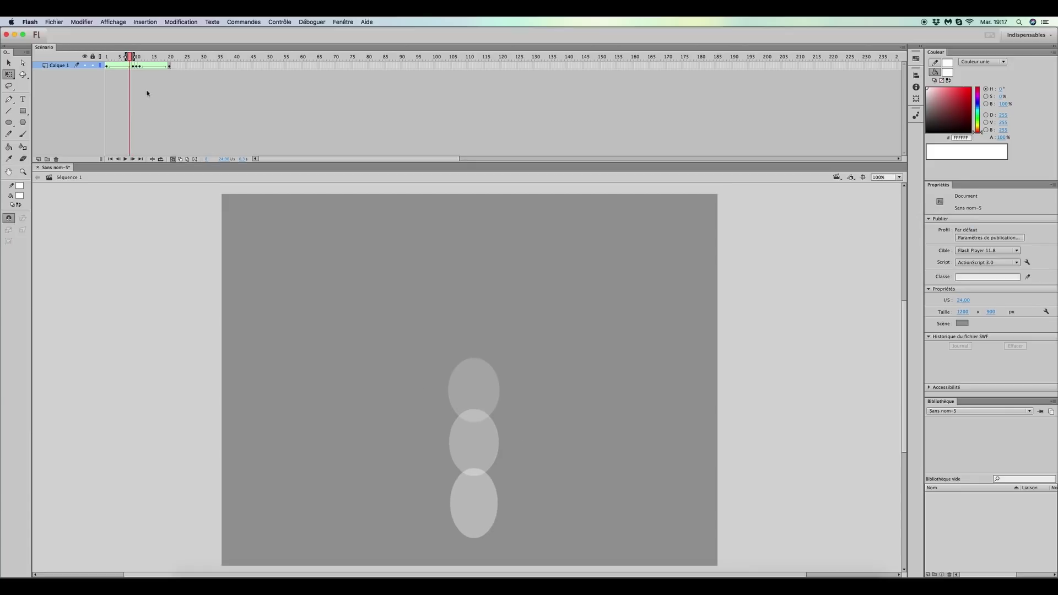
pyautogui.click(106, 66)
pyautogui.moveTo(107, 66); pyautogui.dragTo(131, 67)
pyautogui.click(133, 66)
pyautogui.click(175, 98)
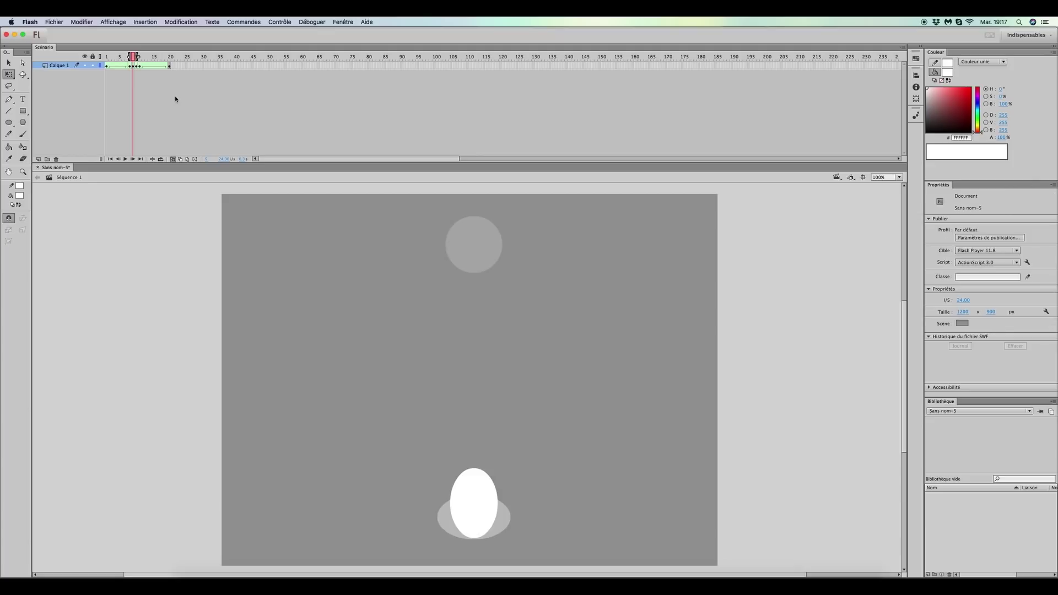
# Compare frames 8 and 9 and lower the round ball at frame 8 to just above the stretched pose.
pyautogui.press(',')
pyautogui.press('.')
pyautogui.press(',')
pyautogui.press('.')
pyautogui.press(',')
pyautogui.press('.')
pyautogui.press(',')
pyautogui.moveTo(475, 243); pyautogui.dragTo(499, 475)
pyautogui.click(547, 452)
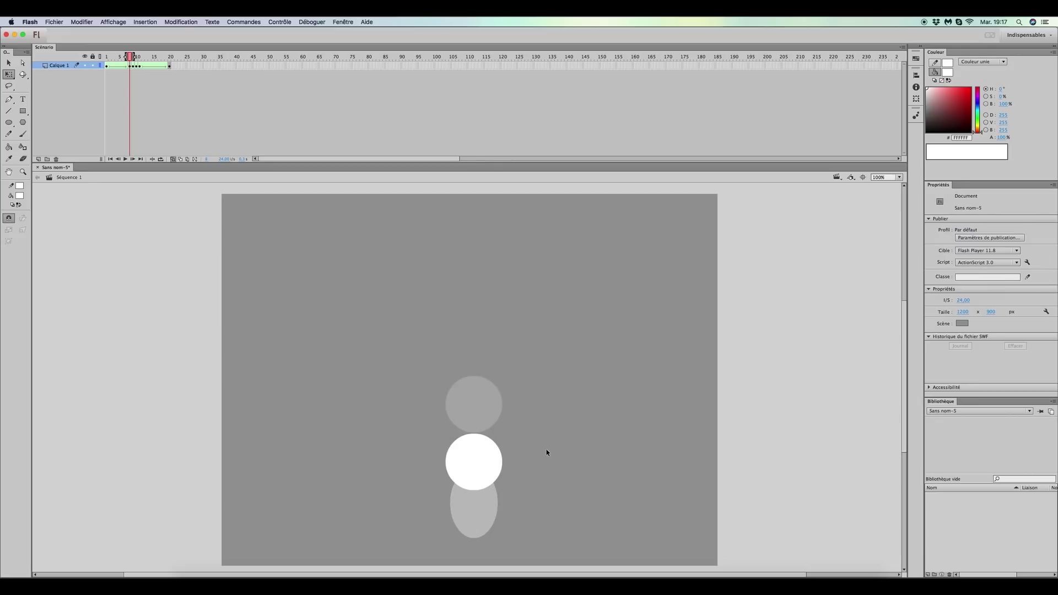
# Check the easing of the falling tween and step back through its onion-skinned frames to frame 2.
pyautogui.click(122, 65)
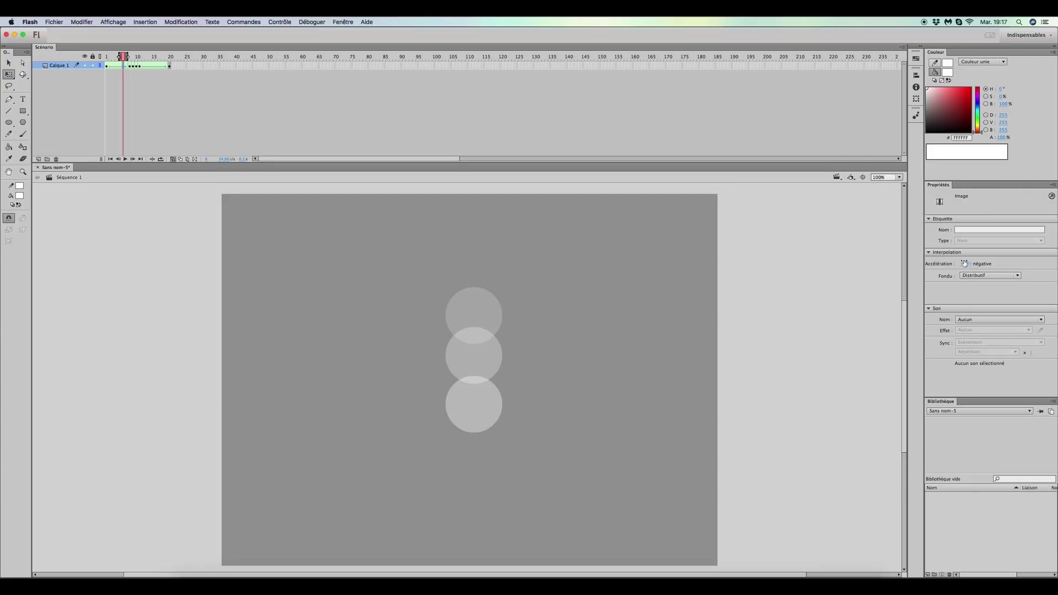
pyautogui.click(511, 218)
pyautogui.press(',')
pyautogui.press(',')
pyautogui.press(',')
pyautogui.press(',')
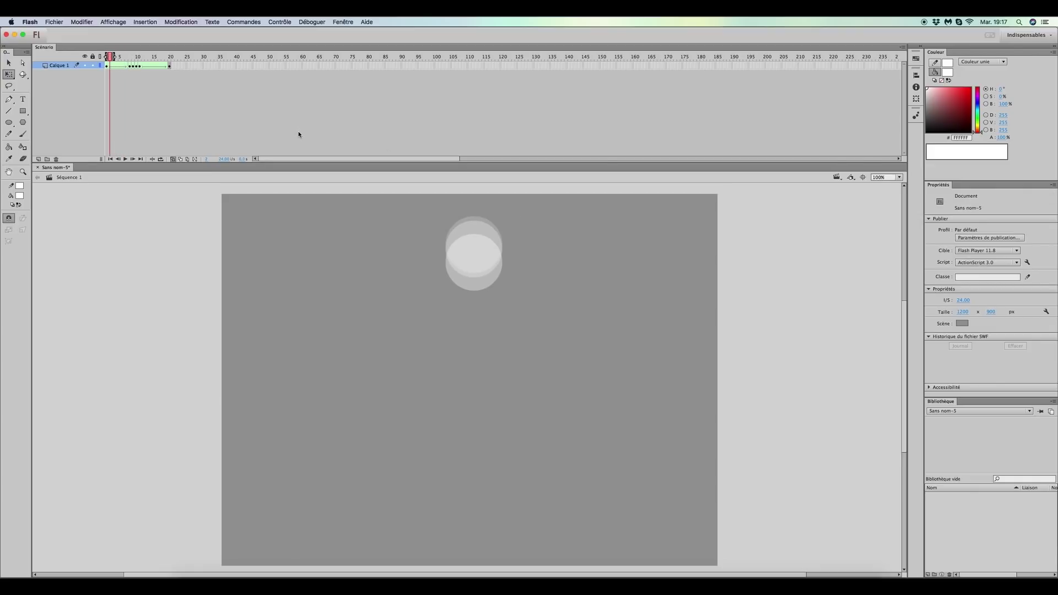
# Turn off onion skinning and review the bounce by scrubbing, playing and stepping through the impact frames.
pyautogui.click(173, 160)
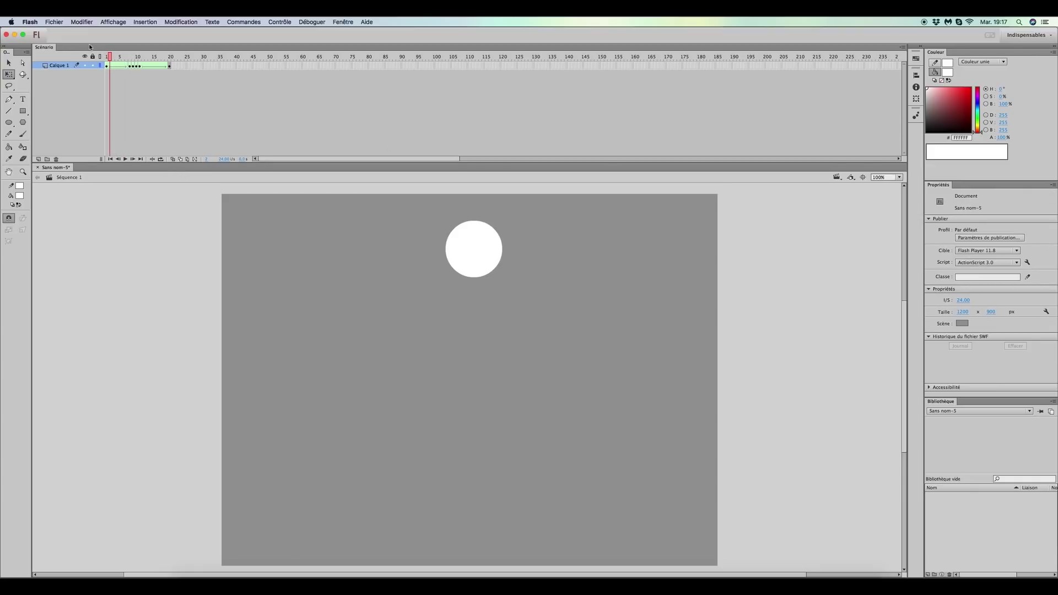
pyautogui.moveTo(109, 58); pyautogui.dragTo(151, 66)
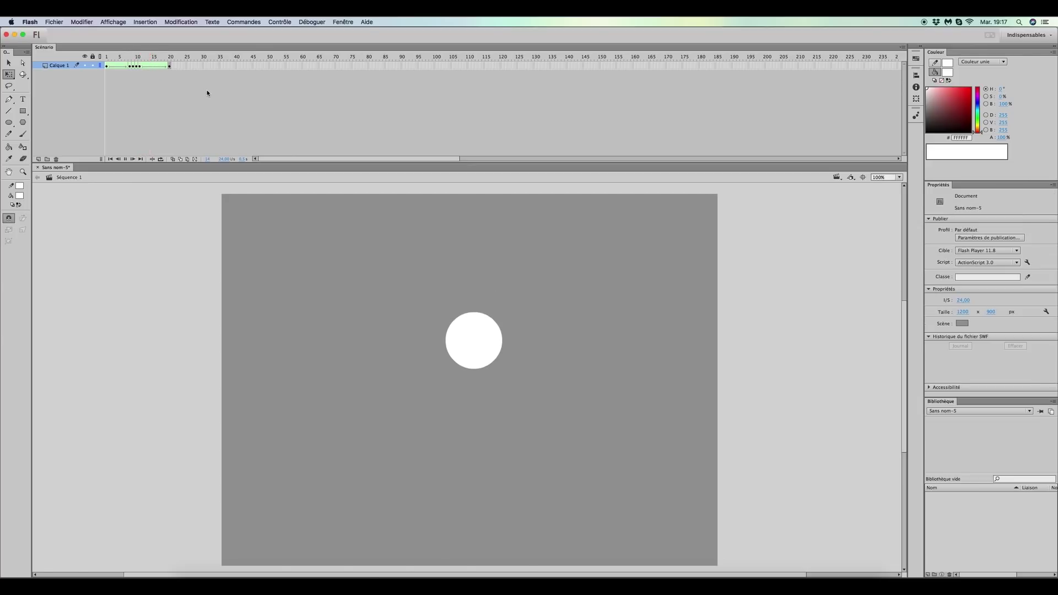
pyautogui.press('Return')
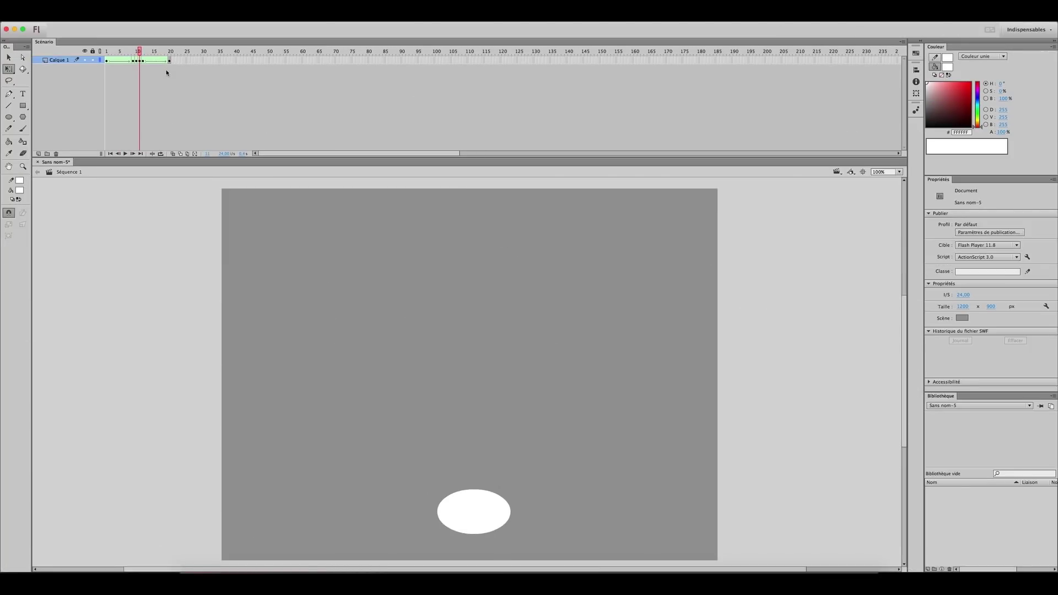
pyautogui.press(',')
pyautogui.press('.')
pyautogui.press('.')
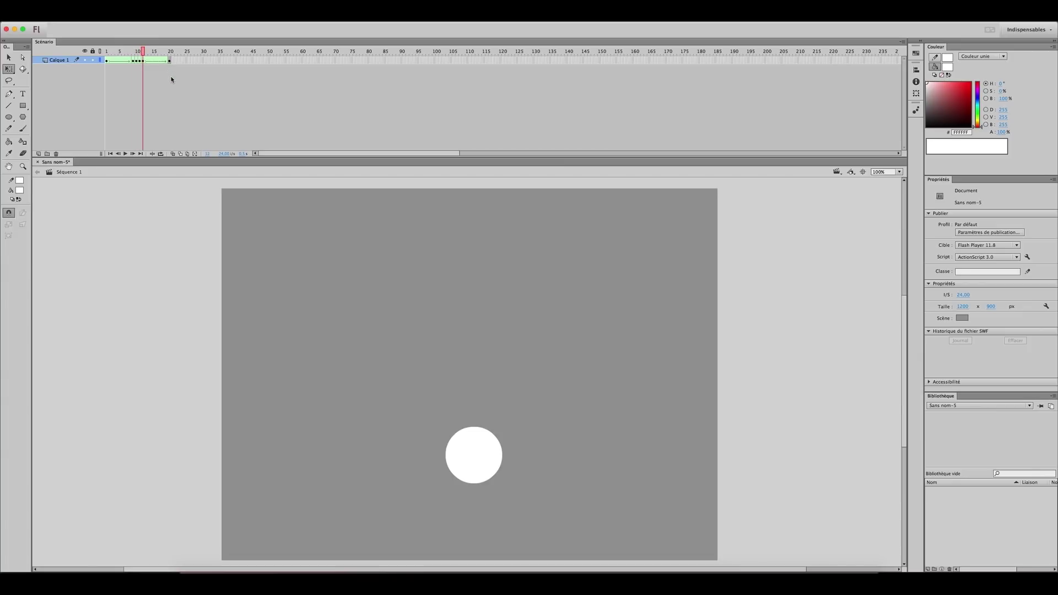
# Spread the impact keyframes, placing the round and stretched poses at frames 7 and 8 and the squash and rebound at 13 and 14.
pyautogui.click(178, 94)
pyautogui.moveTo(135, 51); pyautogui.dragTo(142, 61)
pyautogui.moveTo(141, 61); pyautogui.dragTo(131, 61)
pyautogui.click(133, 66)
pyautogui.moveTo(131, 61)
pyautogui.mouseDown()
pyautogui.moveTo(148, 61)
pyautogui.moveTo(123, 52)
pyautogui.moveTo(129, 62)
pyautogui.mouseUp()
pyautogui.click(151, 72)
pyautogui.click(136, 73)
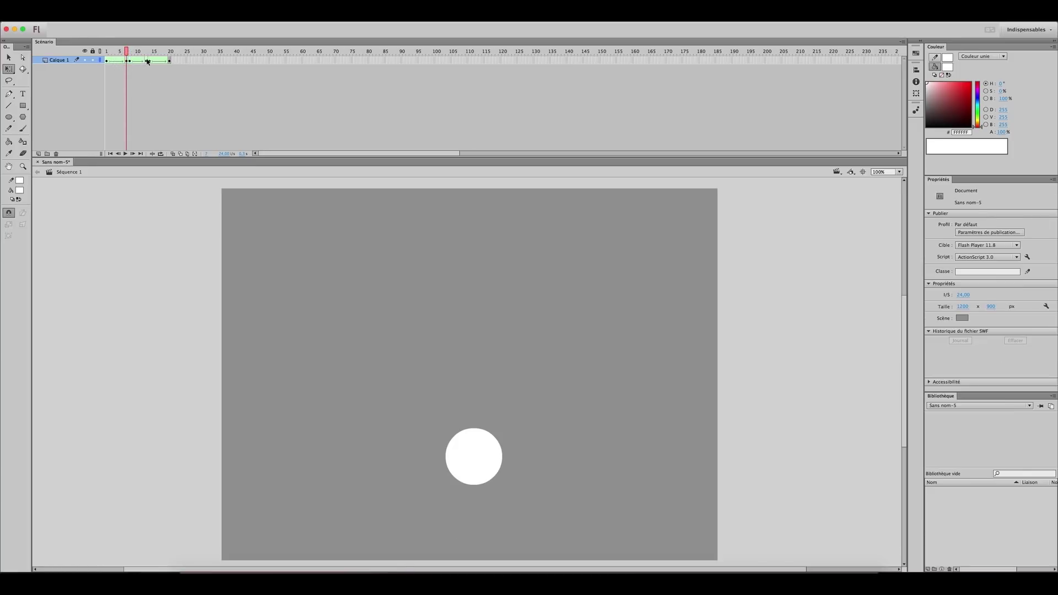
# Copy the squashed-ball keyframe from frame 13 to frame 9, right after the stretched pose.
pyautogui.click(148, 60)
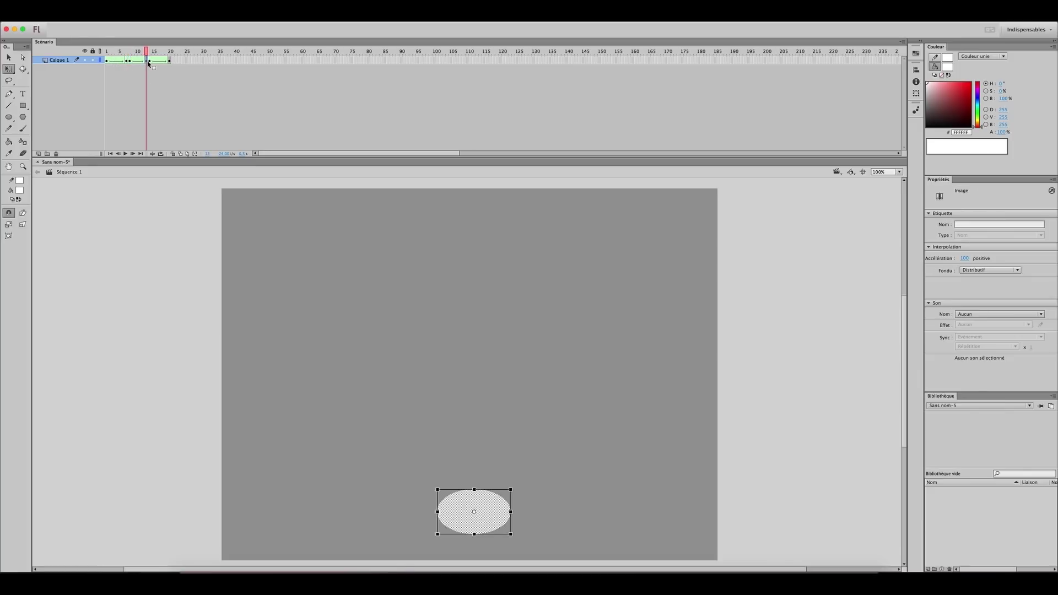
pyautogui.click(148, 73)
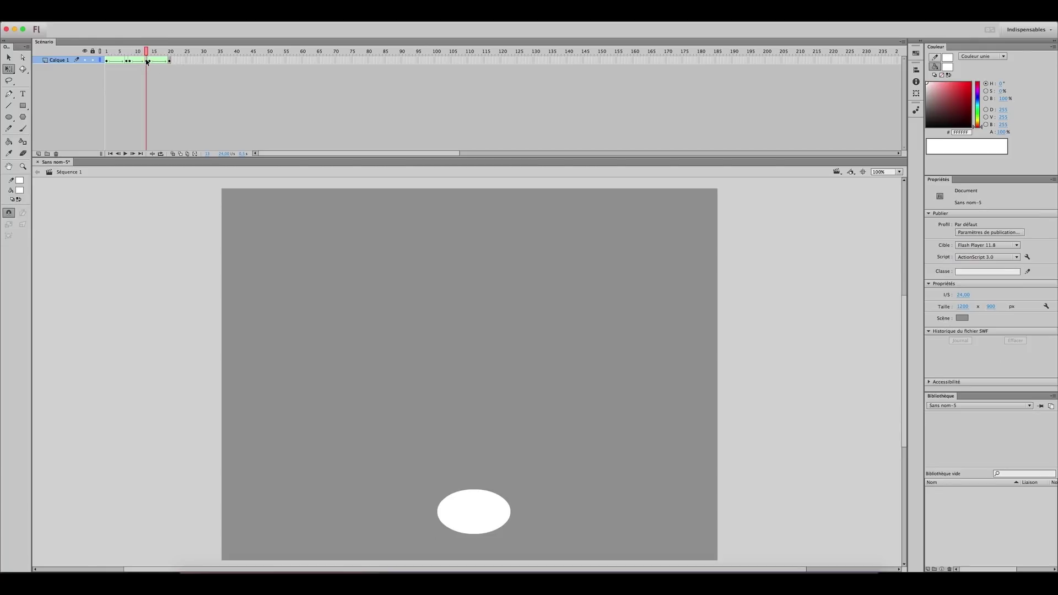
pyautogui.click(147, 61)
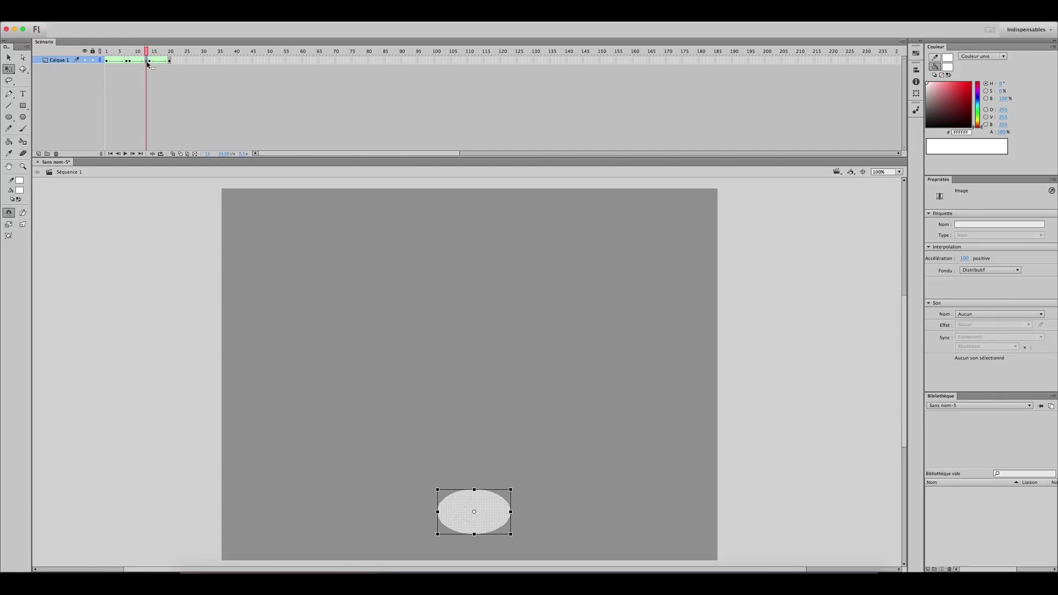
pyautogui.moveTo(143, 64); pyautogui.dragTo(133, 54)
pyautogui.click(139, 75)
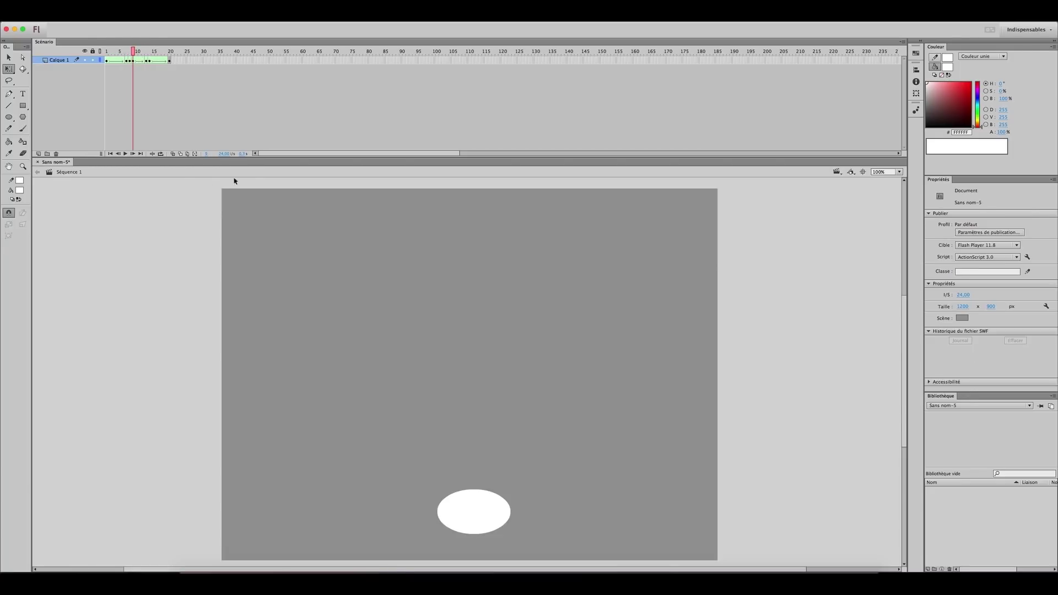
# Turn on onion skin outlines and make the squashed ball at frame 9 flatter and wider, keeping its base in place.
pyautogui.click(181, 154)
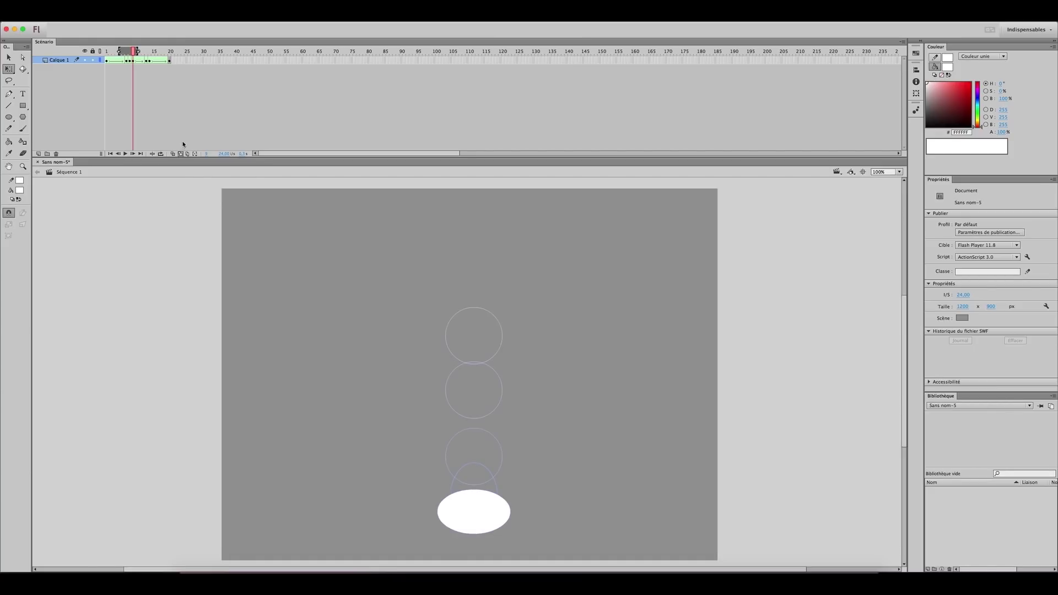
pyautogui.press(',')
pyautogui.press('.')
pyautogui.click(132, 61)
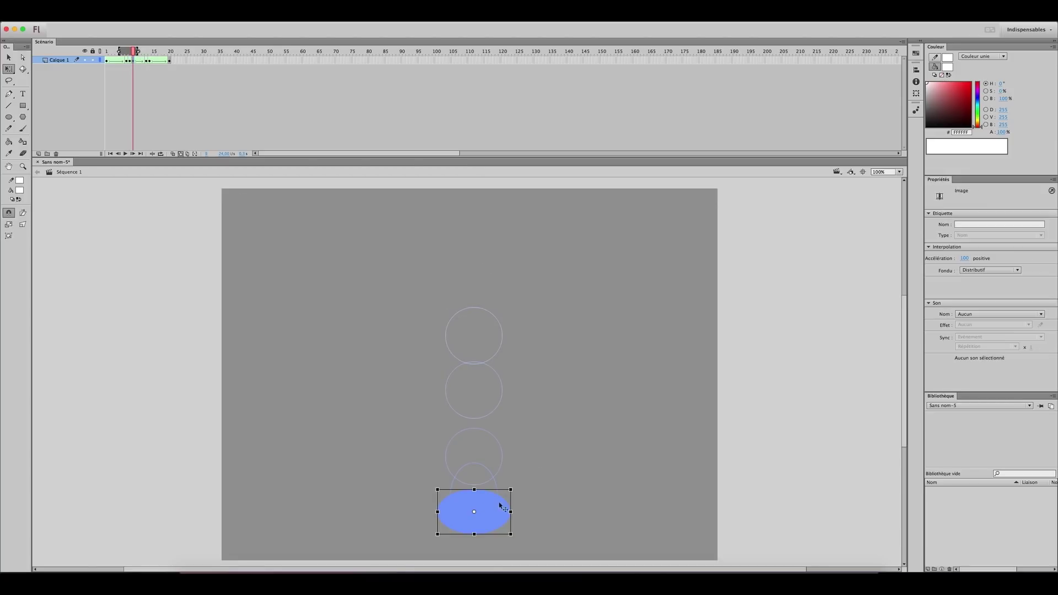
pyautogui.moveTo(474, 490); pyautogui.dragTo(517, 516)
pyautogui.click(561, 497)
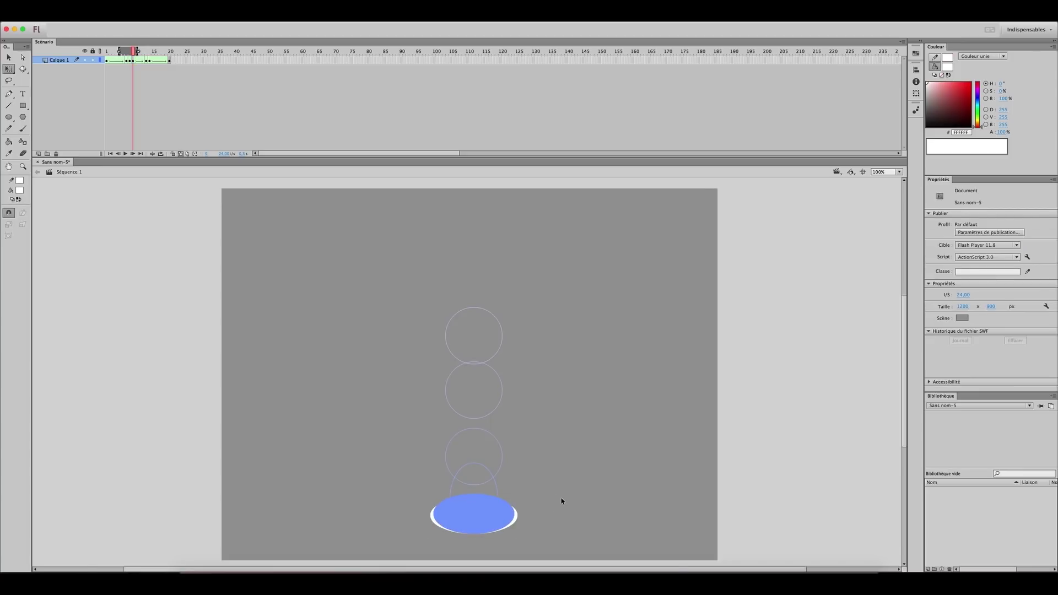
# Make the squashed ball at frame 13 flatter and much wider than at frame 9, and play back the bounce.
pyautogui.press('.')
pyautogui.press('.')
pyautogui.press('.')
pyautogui.press('.')
pyautogui.press('.')
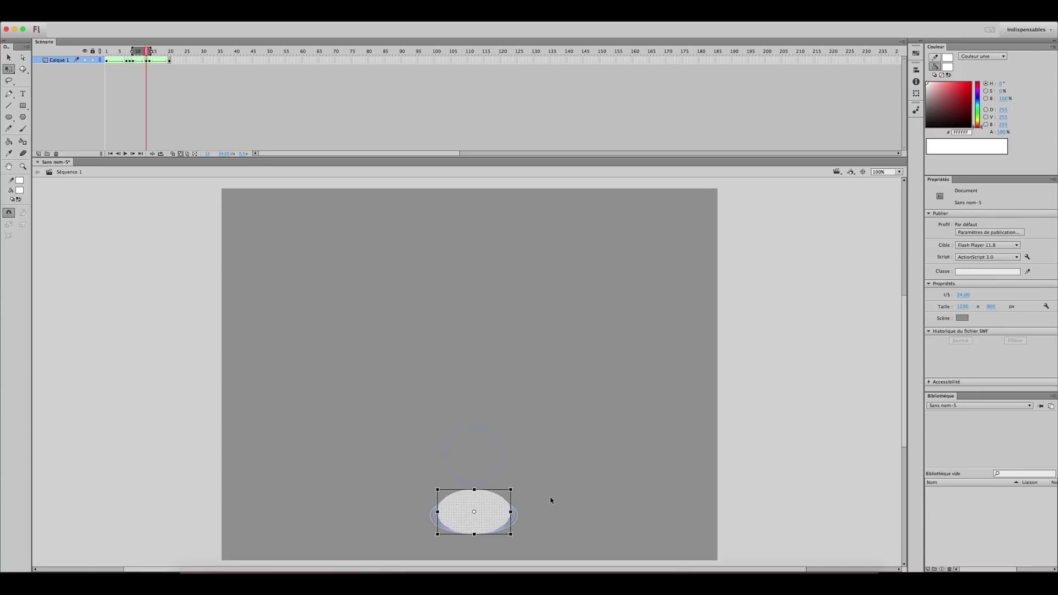
pyautogui.press(',')
pyautogui.click(499, 511)
pyautogui.moveTo(474, 492); pyautogui.dragTo(532, 517)
pyautogui.click(577, 508)
pyautogui.press('Return')
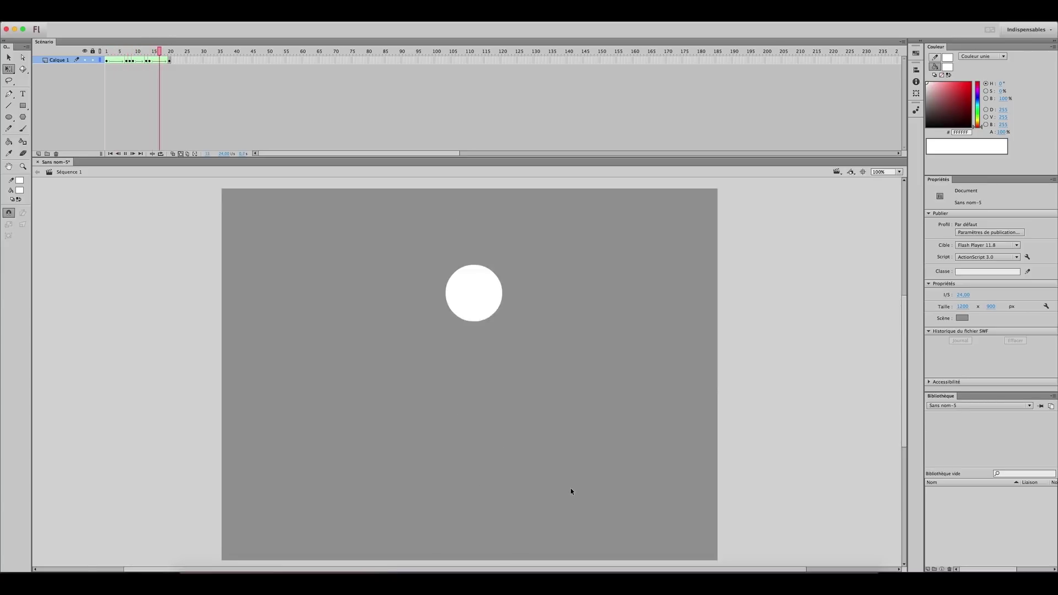
pyautogui.press('Return')
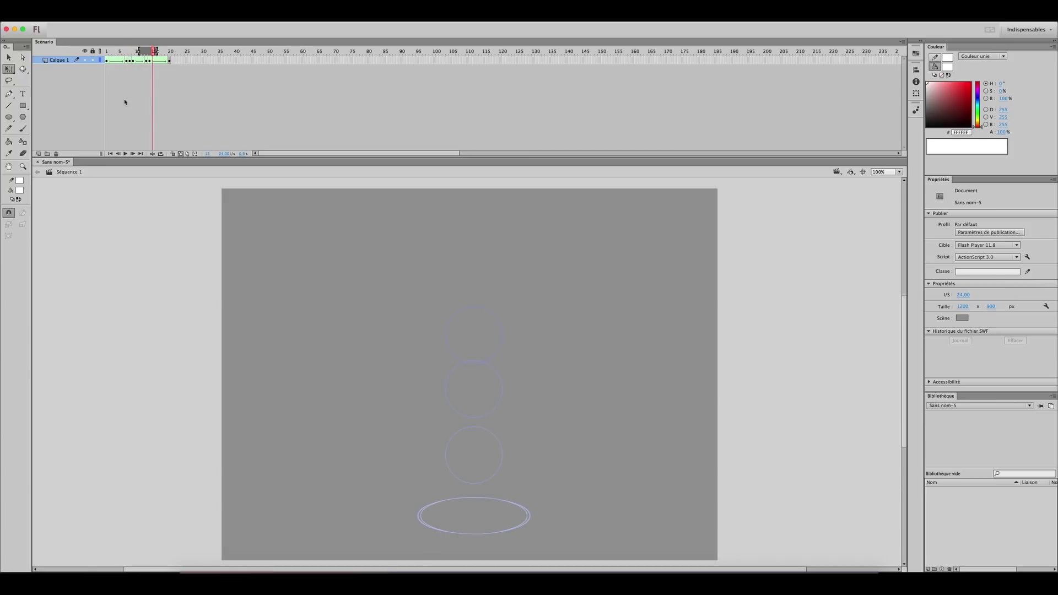
# Stretch the rebounding ball at frame 14 into a tall, thin ellipse about 83 px wide and 442 px high.
pyautogui.click(146, 61)
pyautogui.click(150, 61)
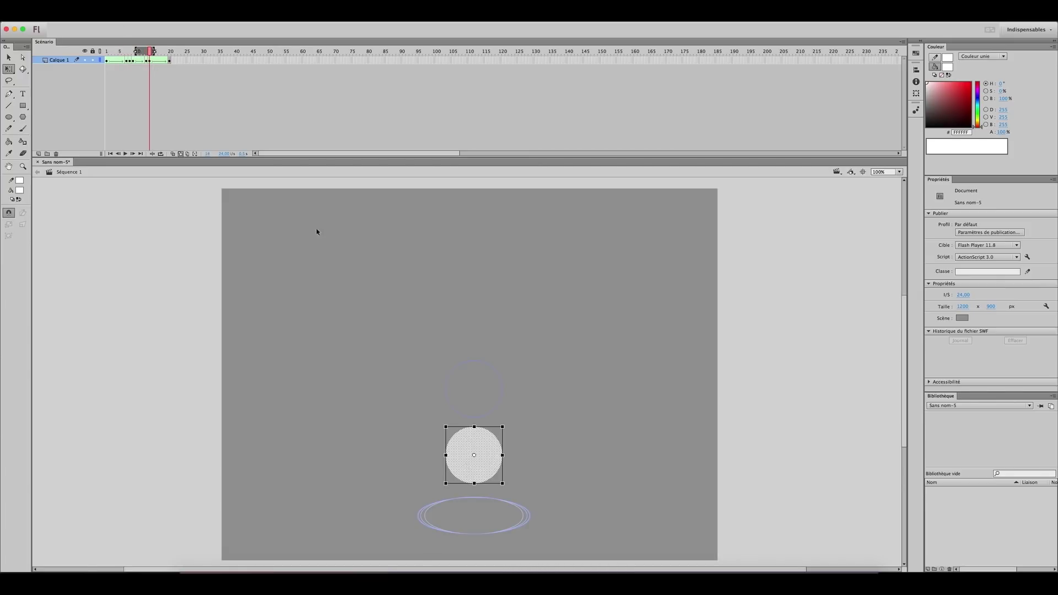
pyautogui.moveTo(503, 426); pyautogui.dragTo(474, 351)
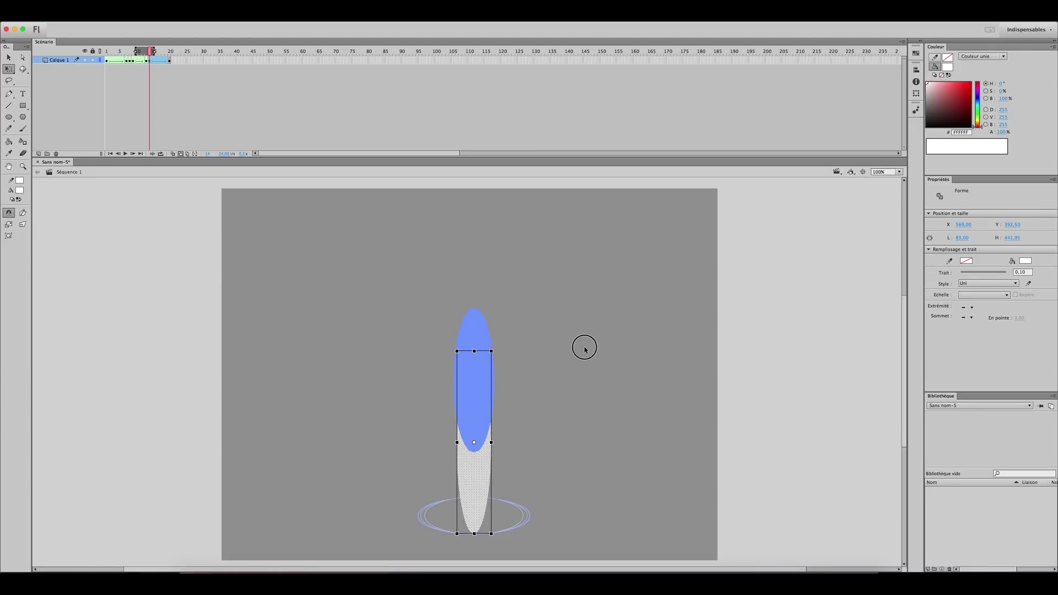
pyautogui.click(585, 349)
# Stretch the falling ball at frame 8 taller and slightly narrower, keeping its base in place.
pyautogui.click(126, 60)
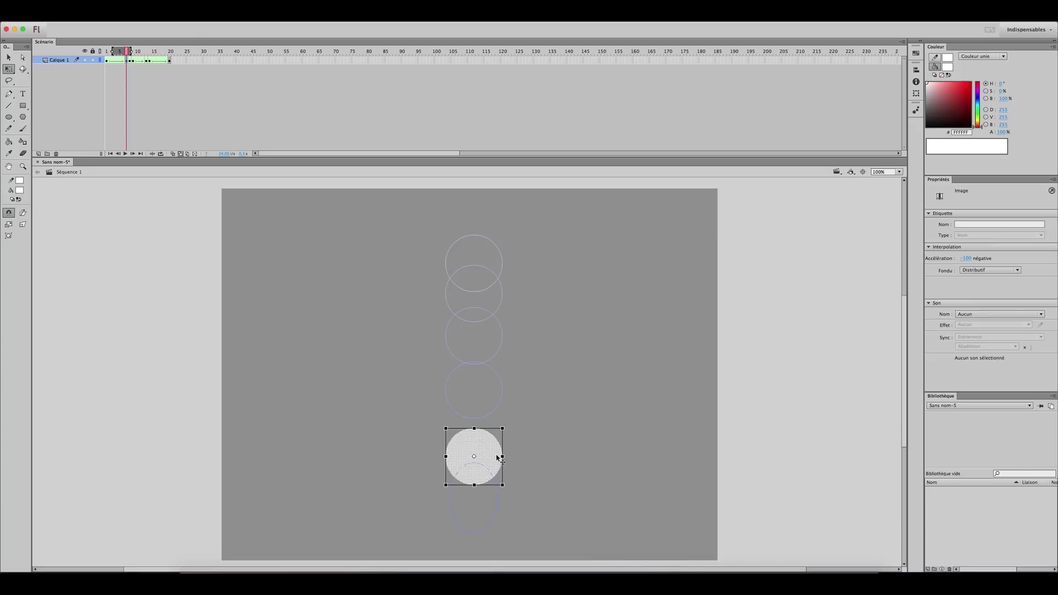
pyautogui.press('.')
pyautogui.rightClick(474, 464)
pyautogui.click(470, 474)
pyautogui.moveTo(475, 463); pyautogui.dragTo(474, 448)
pyautogui.moveTo(474, 445); pyautogui.dragTo(479, 463)
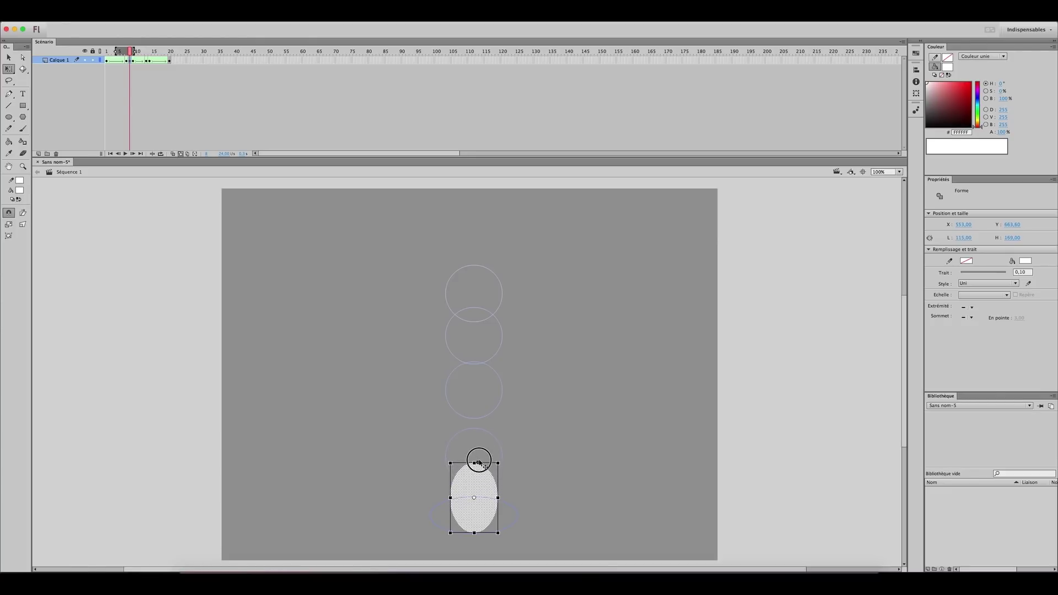
pyautogui.press('super+z')
pyautogui.moveTo(498, 490); pyautogui.dragTo(496, 490)
pyautogui.click(534, 485)
# Play back the bounce and step through the rebound between frames 13 and 18 to examine the stretch.
pyautogui.press('.')
pyautogui.press('Return')
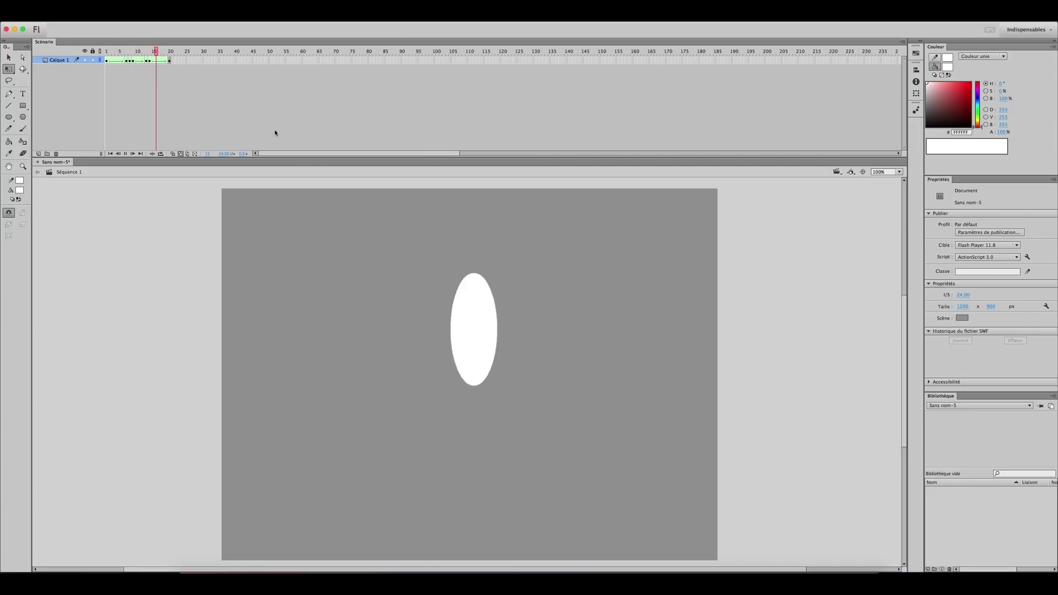
pyautogui.press('Return')
pyautogui.press('Return')
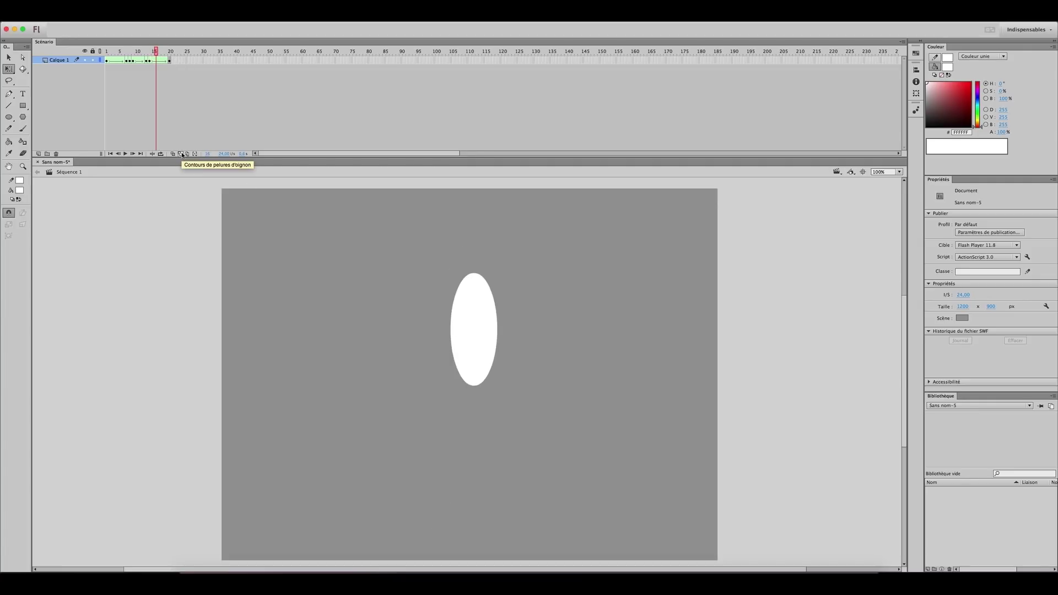
pyautogui.press(',')
pyautogui.press(',')
pyautogui.press('.')
pyautogui.press('.')
pyautogui.press('.')
pyautogui.press('.')
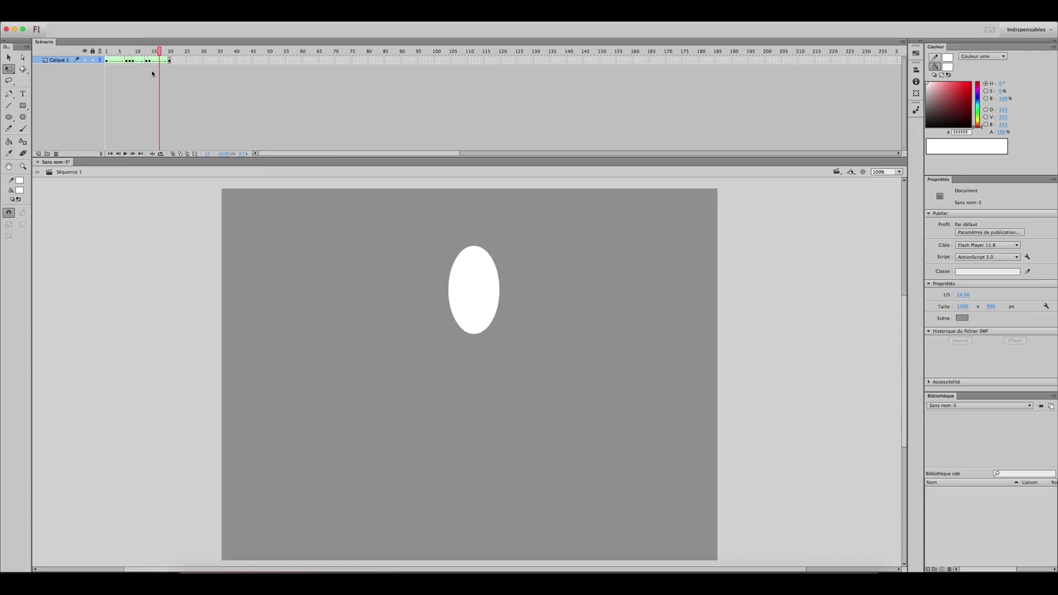
pyautogui.press(',')
pyautogui.press(',')
pyautogui.press(',')
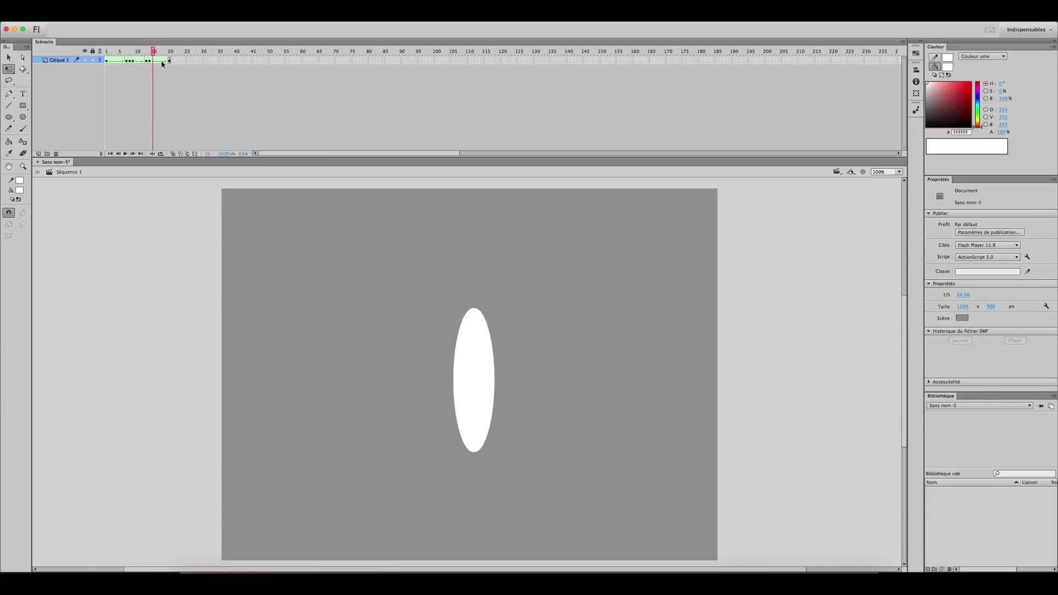
pyautogui.press(',')
pyautogui.press(',')
pyautogui.press('.')
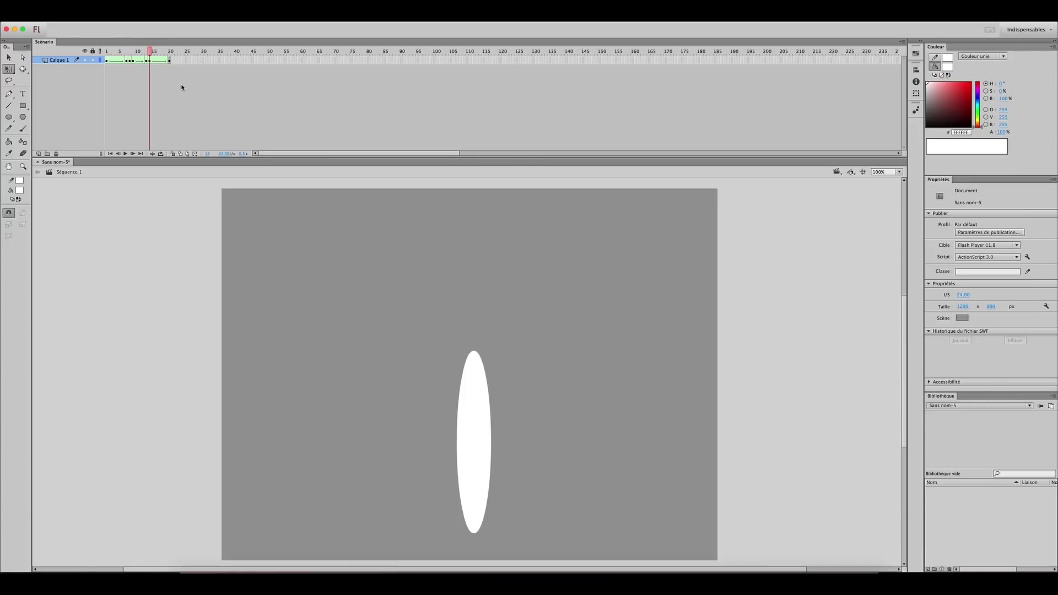
pyautogui.press(',')
pyautogui.press('.')
pyautogui.press(',')
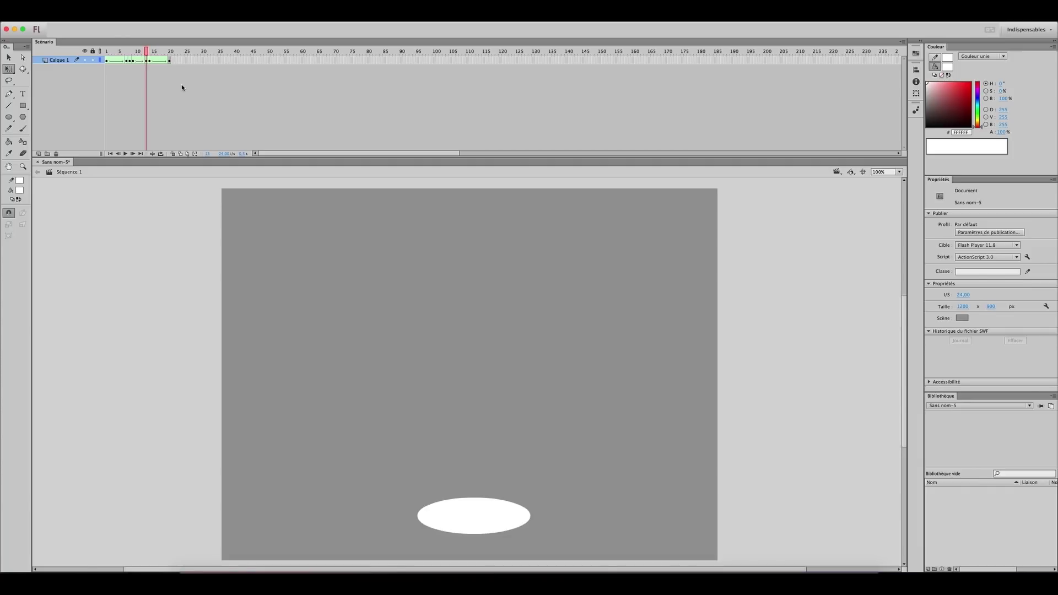
pyautogui.press('.')
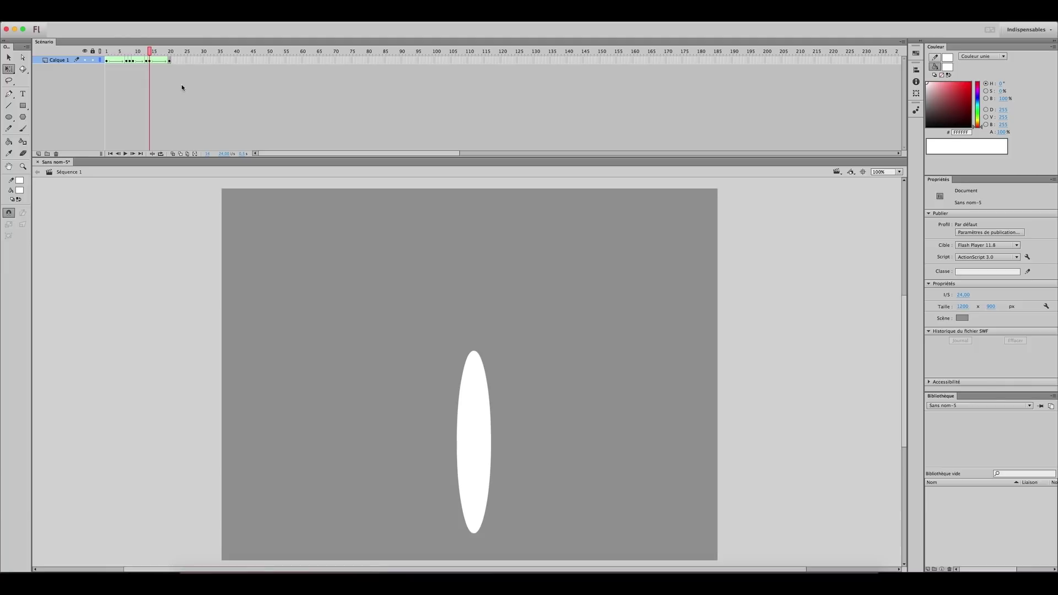
pyautogui.press('.')
pyautogui.press('.')
pyautogui.press('.')
pyautogui.press('.')
pyautogui.press(',')
# Insert a keyframe at frame 17 and squash the ball there to about 164 px wide and 141 px high.
pyautogui.click(161, 60)
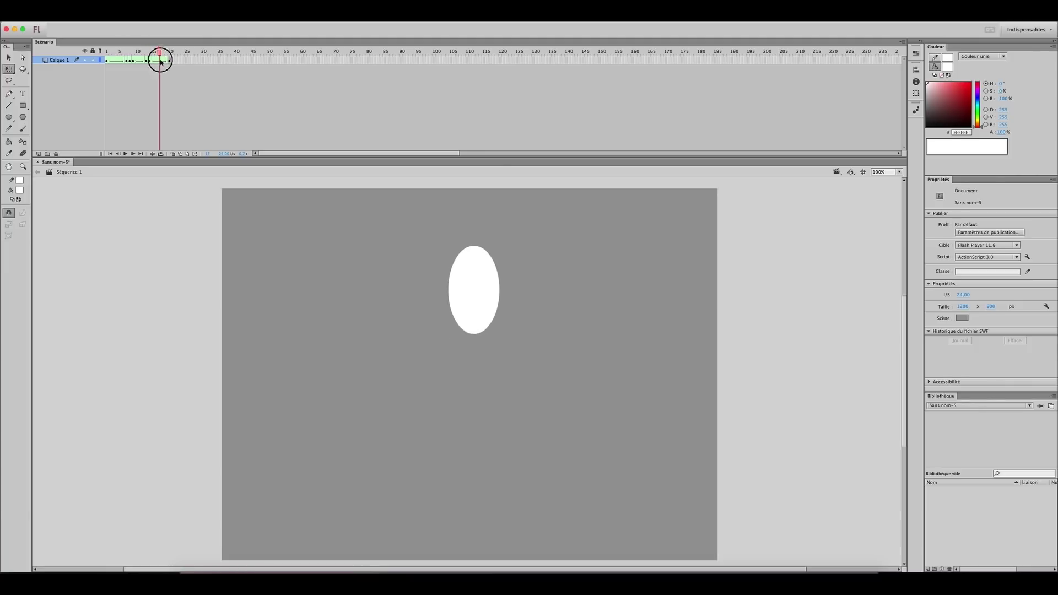
pyautogui.press('F6')
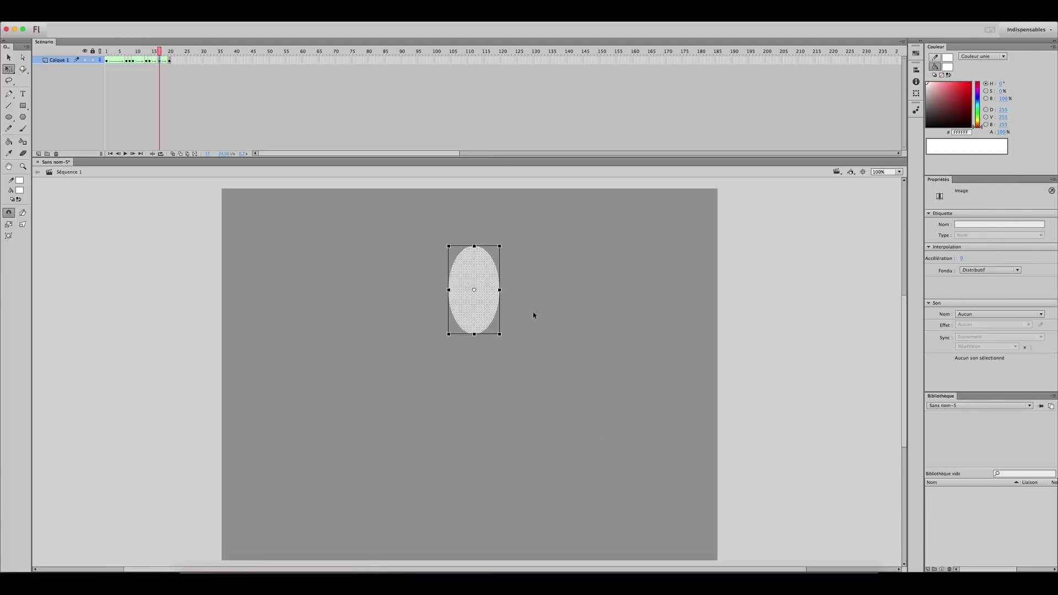
pyautogui.moveTo(474, 334); pyautogui.dragTo(508, 291)
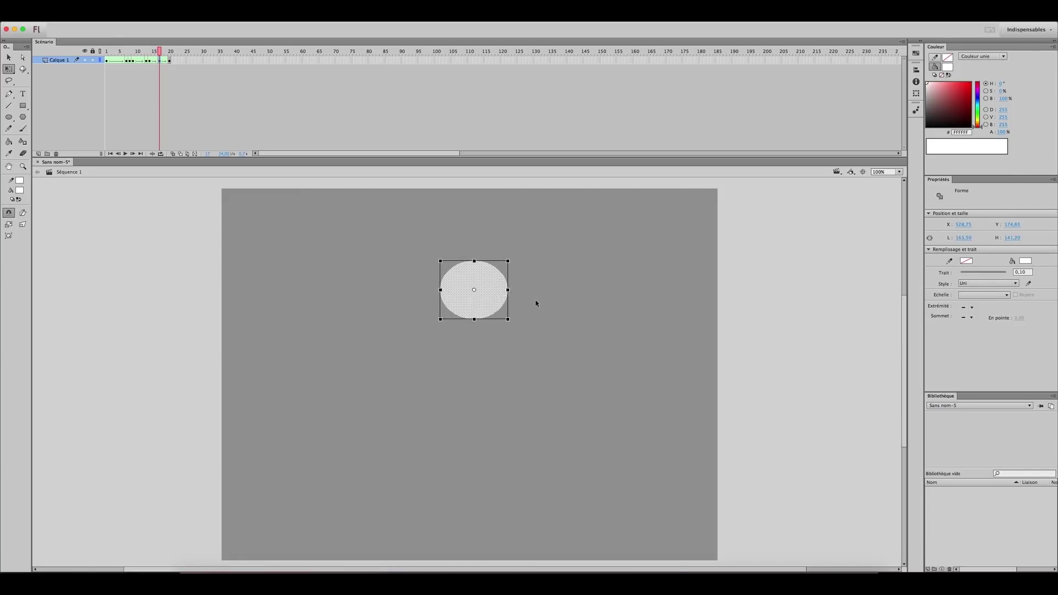
pyautogui.click(589, 332)
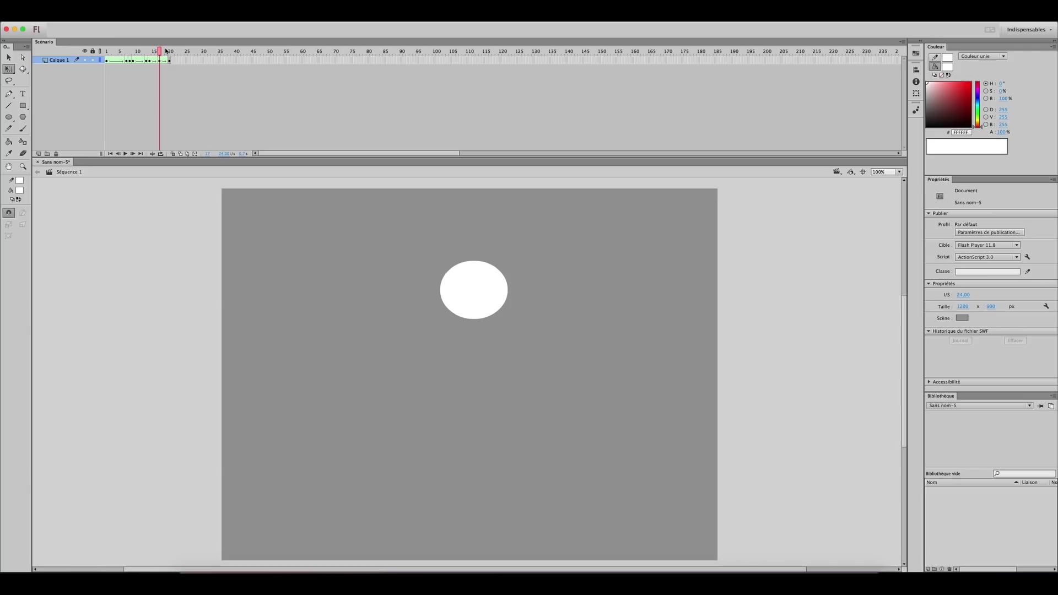
# Move the ball at frame 17 up about 57 px, using onion skin outlines as a temporary guide.
pyautogui.moveTo(168, 51); pyautogui.dragTo(172, 52)
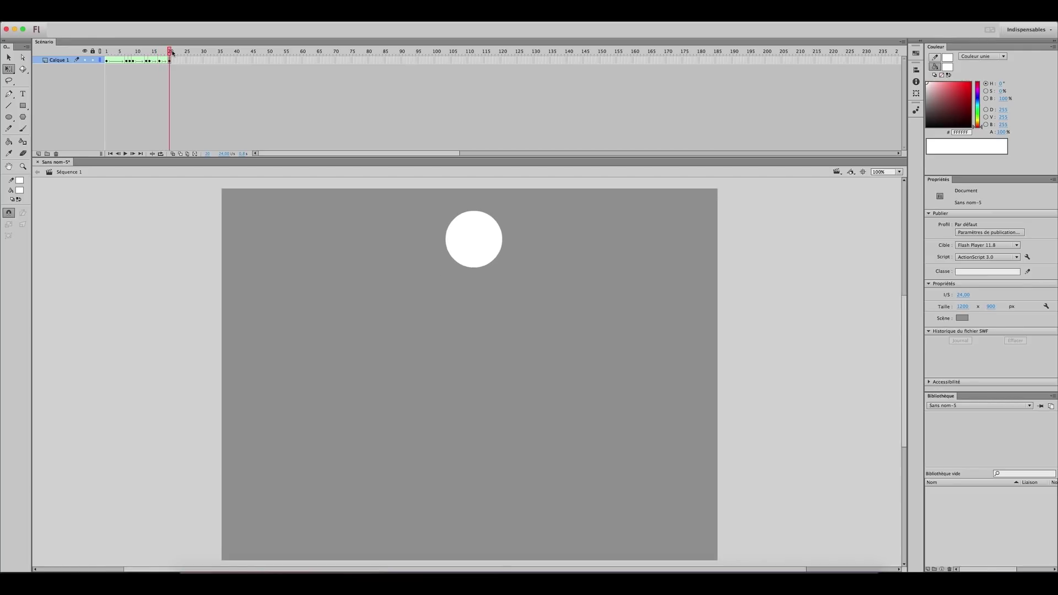
pyautogui.press(',')
pyautogui.press(',')
pyautogui.click(181, 154)
pyautogui.press('.')
pyautogui.press(',')
pyautogui.press(',')
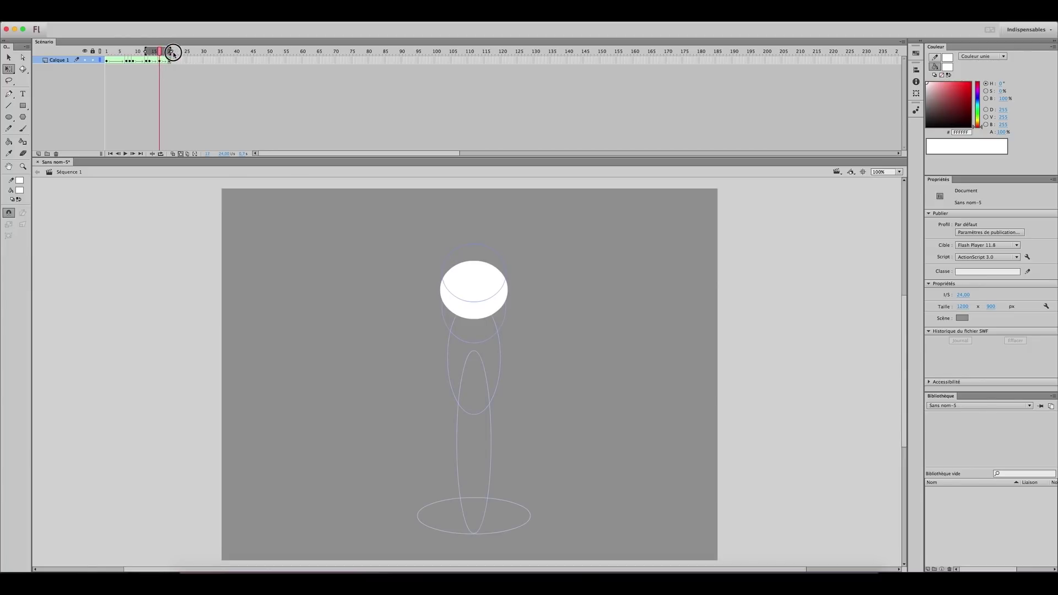
pyautogui.click(479, 311)
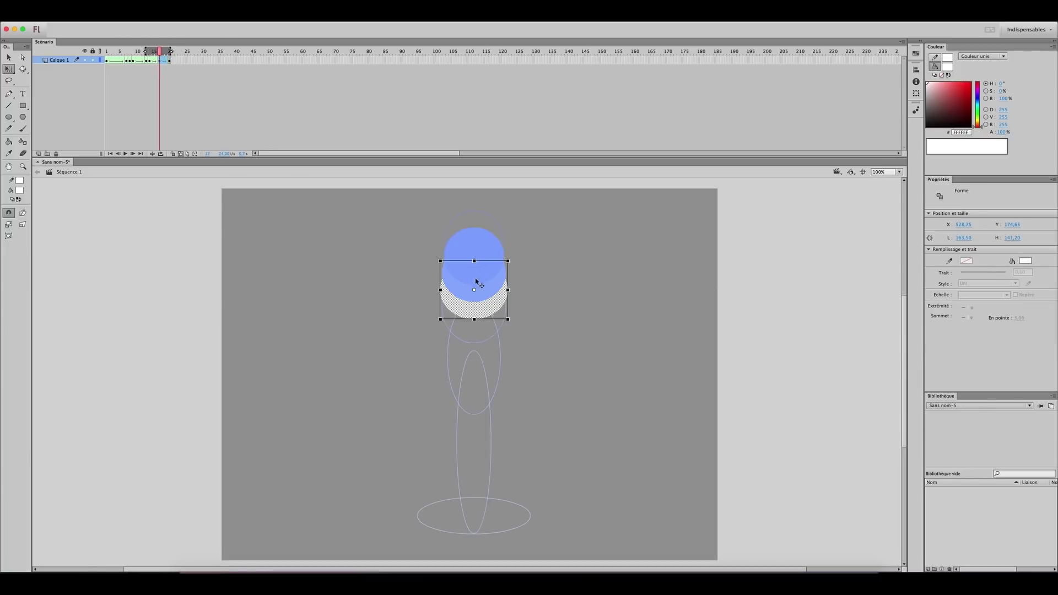
pyautogui.moveTo(489, 304); pyautogui.dragTo(486, 284)
pyautogui.click(548, 275)
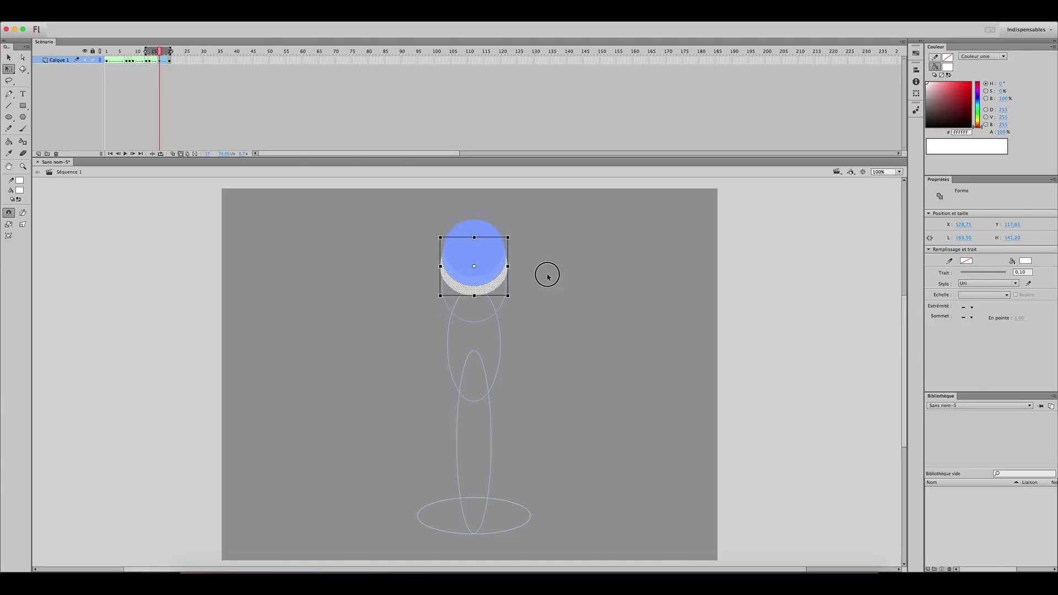
pyautogui.click(180, 153)
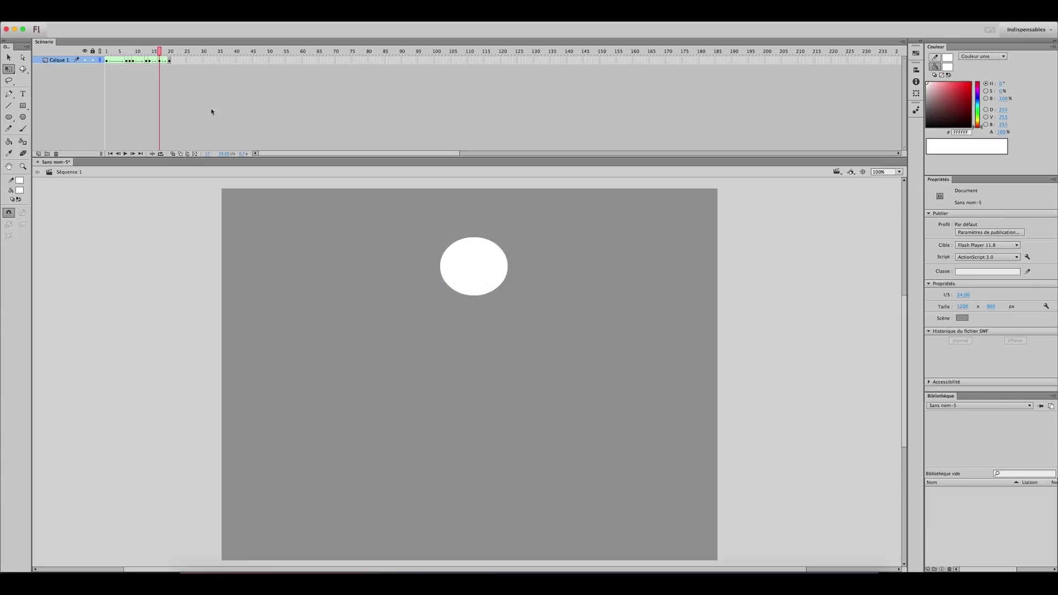
# Nudge the ball at frame 17 slightly higher and play back the bounce.
pyautogui.click(155, 61)
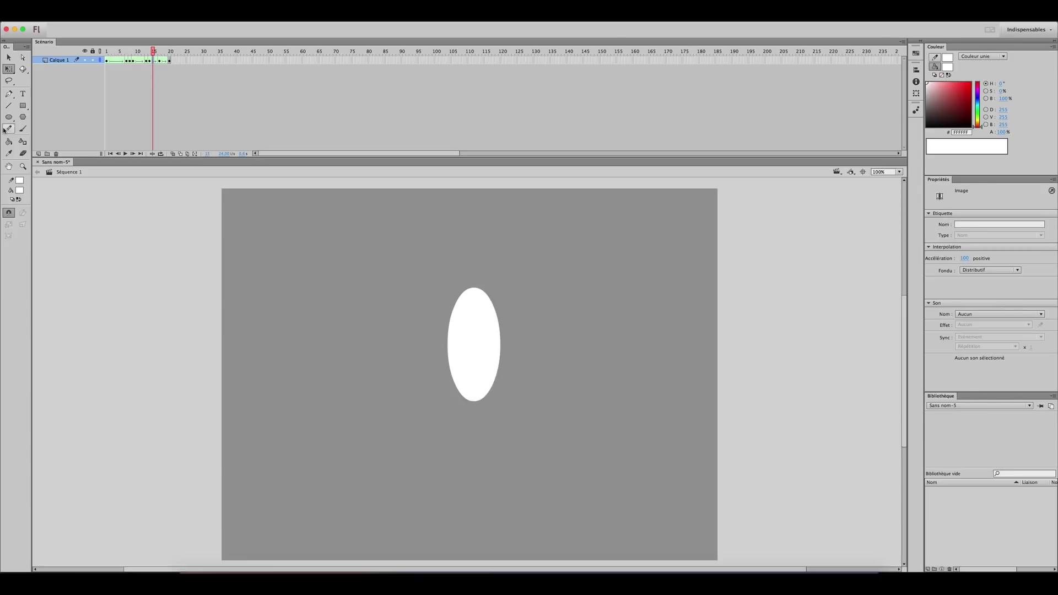
pyautogui.click(182, 70)
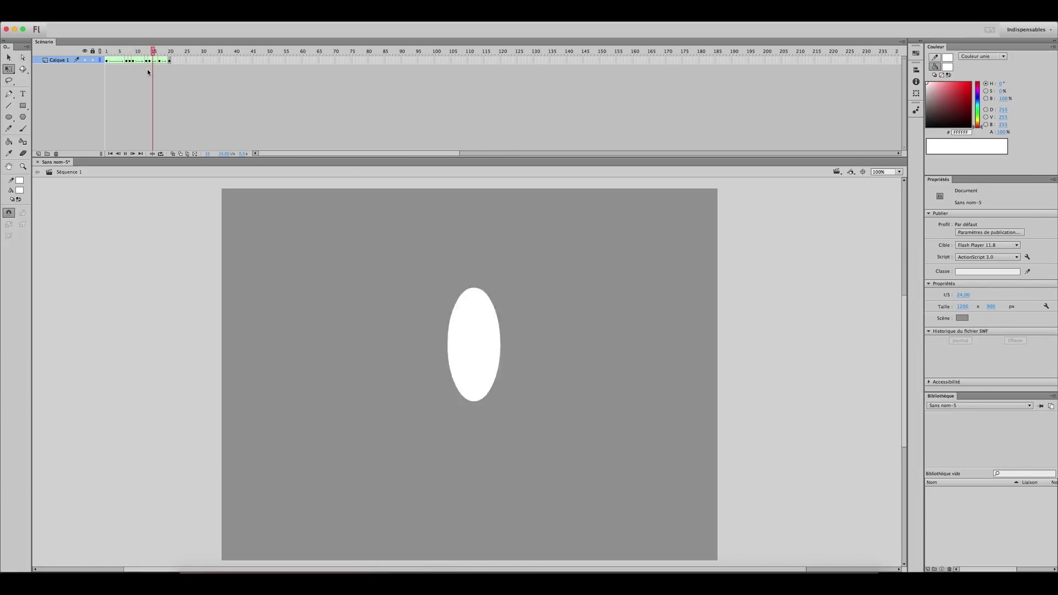
pyautogui.click(160, 61)
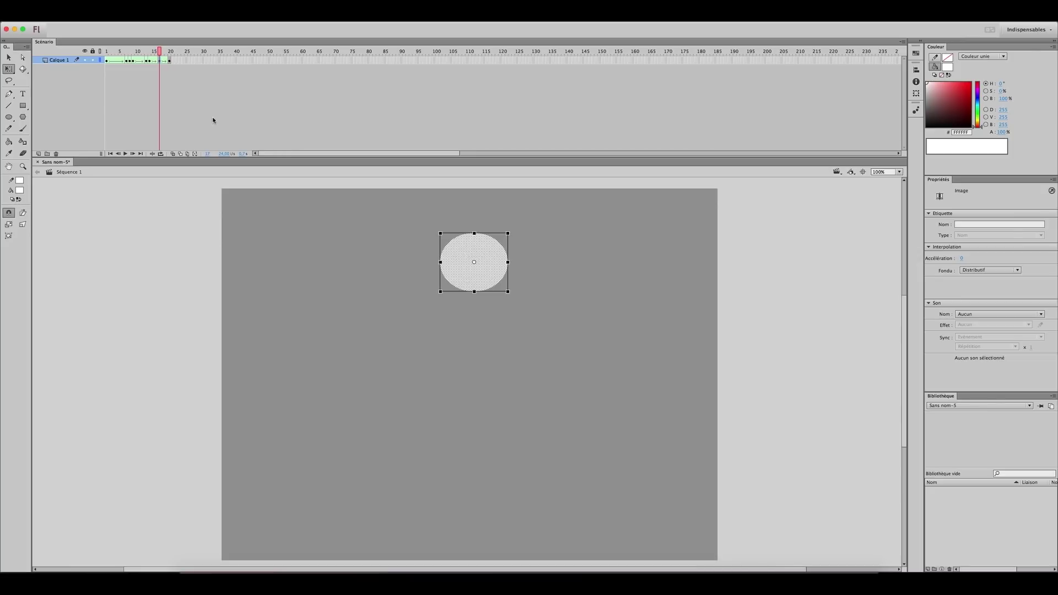
pyautogui.press('Return')
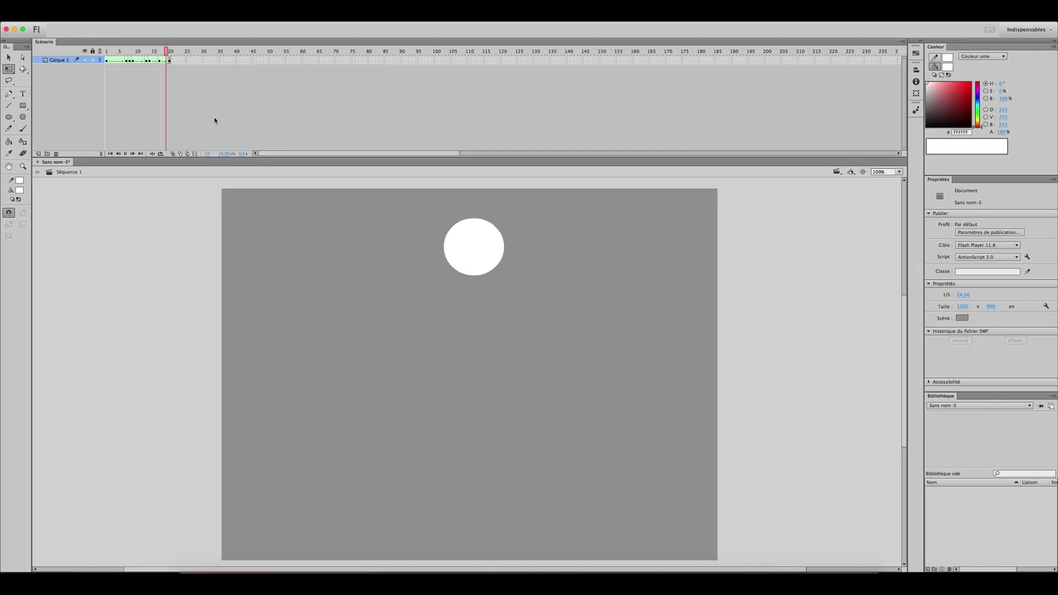
pyautogui.press('Return')
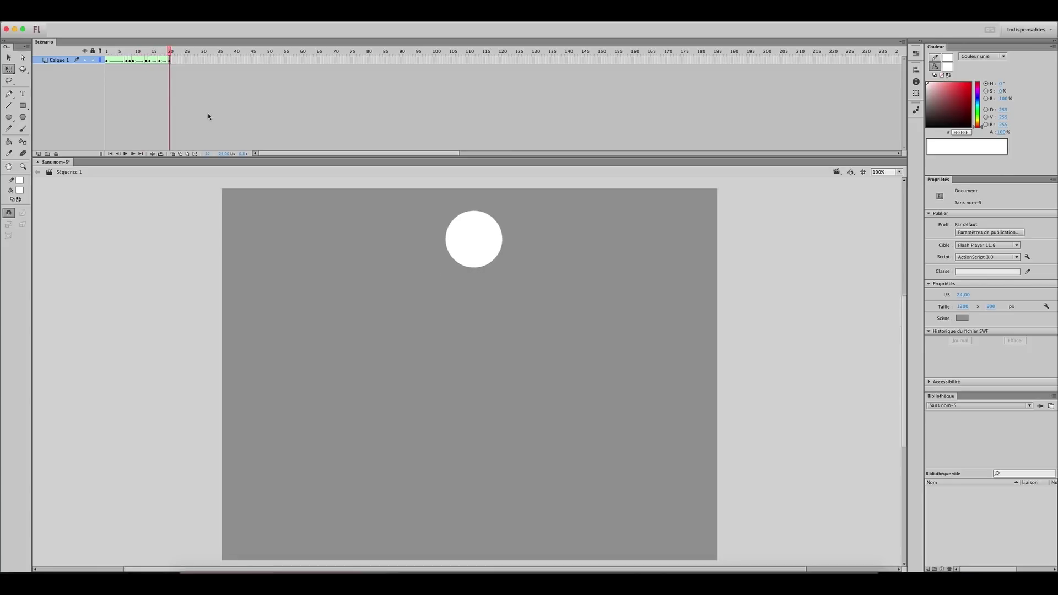
pyautogui.click(160, 60)
pyautogui.click(473, 231)
pyautogui.press('Return')
pyautogui.press('Return')
pyautogui.press('Return')
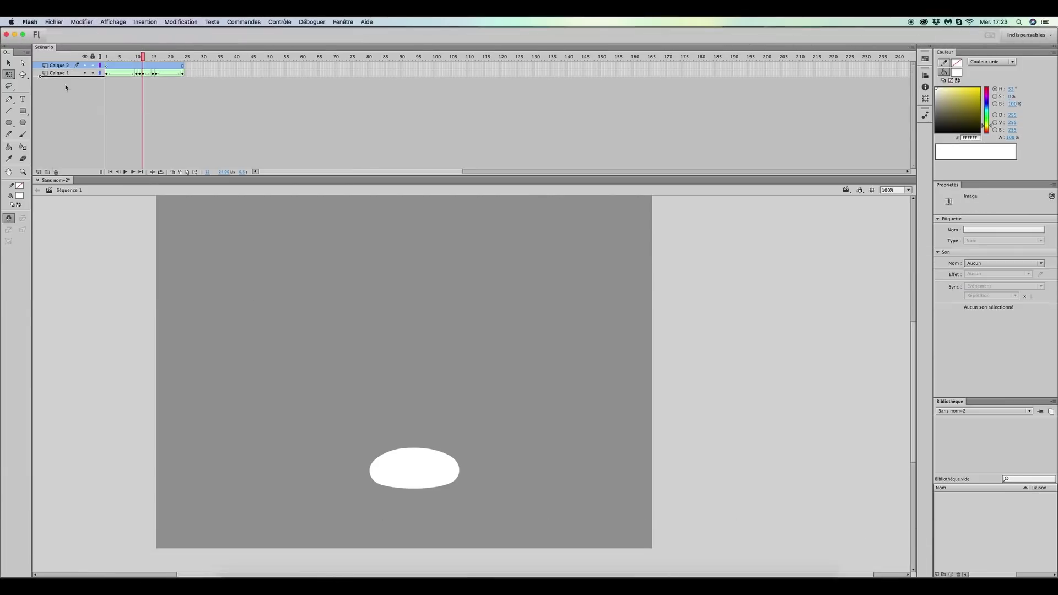
# Place the empty layer beneath the ball layer and name the two layers ombre and Balle.
pyautogui.doubleClick(59, 65)
pyautogui.write('Balle')
pyautogui.doubleClick(60, 72)
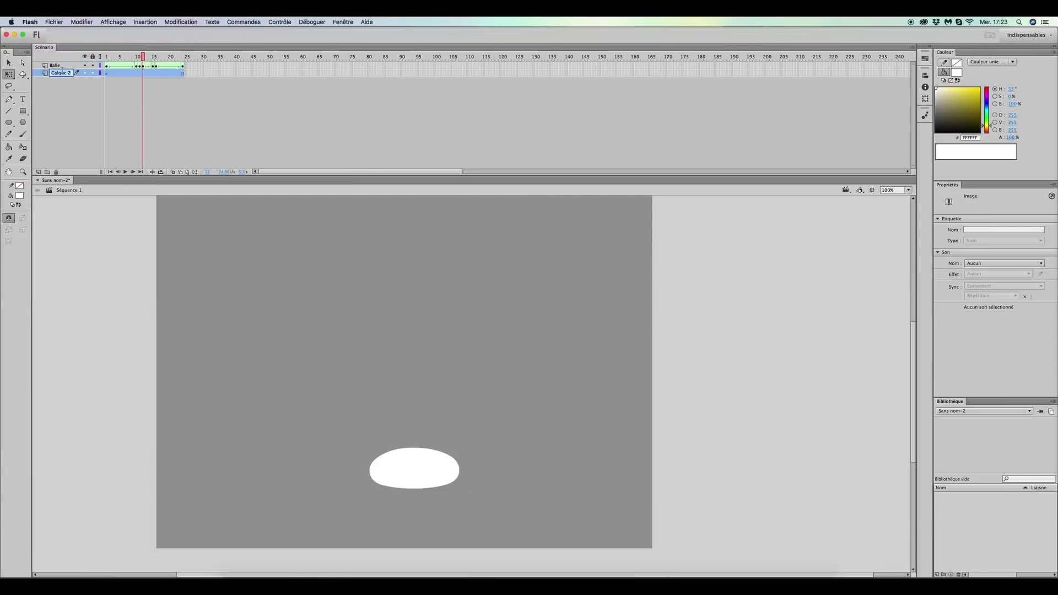
pyautogui.write('ombre')
pyautogui.click(119, 98)
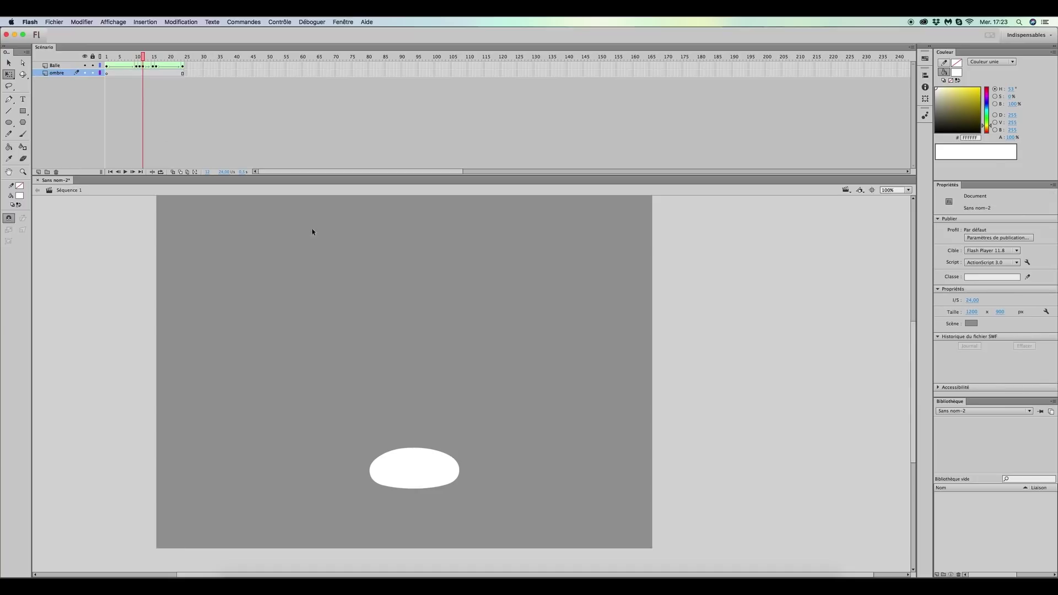
# Draw a wide, flat oval under the ball on the ombre layer and fill it with a black radial gradient fading to 0% alpha.
pyautogui.press('o')
pyautogui.moveTo(324, 472); pyautogui.dragTo(500, 505)
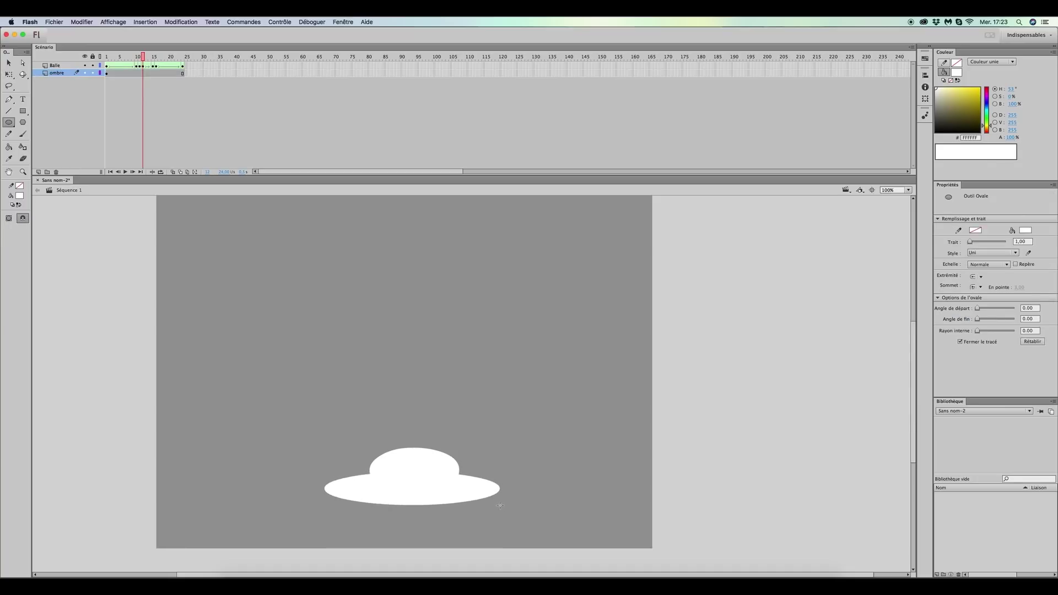
pyautogui.press('v')
pyautogui.click(469, 490)
pyautogui.click(992, 62)
pyautogui.click(997, 94)
pyautogui.click(1017, 158)
pyautogui.moveTo(949, 117); pyautogui.dragTo(936, 133)
pyautogui.click(1010, 138)
pyautogui.write('0')
pyautogui.press('Return')
# Fit the radial gradient to the shadow oval with Gradient Transform so it fades out towards the edges.
pyautogui.press('f')
pyautogui.click(424, 495)
pyautogui.moveTo(499, 488); pyautogui.dragTo(477, 494)
pyautogui.press('super+z')
pyautogui.click(477, 493)
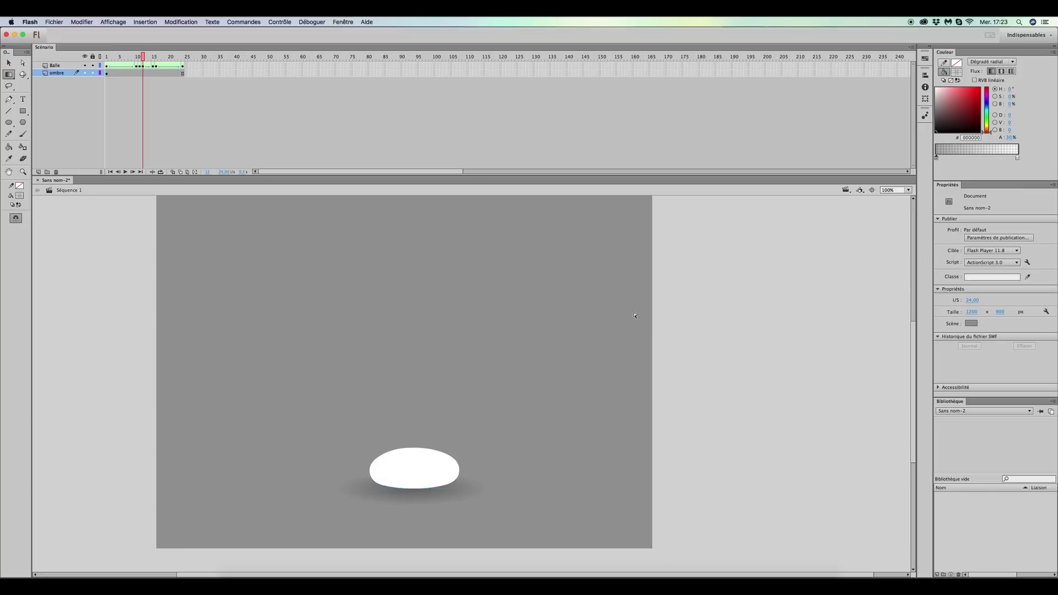
# Apply a shape tween to the ombre layer and insert a shadow keyframe at frame 9.
pyautogui.rightClick(111, 73)
pyautogui.click(110, 79)
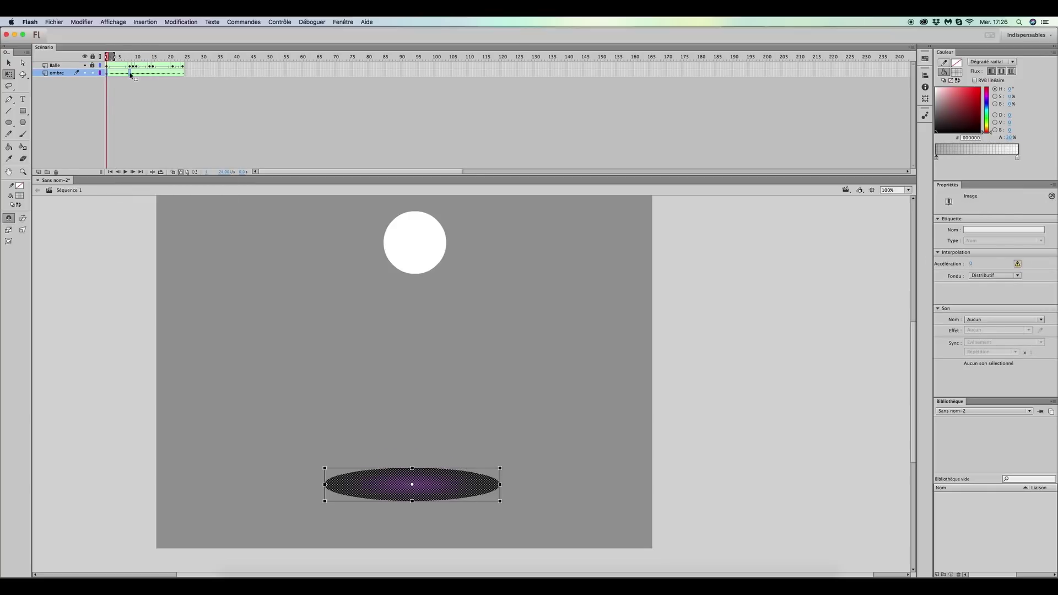
pyautogui.click(132, 75)
pyautogui.press('F6')
pyautogui.click(289, 253)
# Turn on onion skin outlines and shrink the shadow oval at frame 1.
pyautogui.click(106, 73)
pyautogui.click(180, 172)
pyautogui.click(107, 57)
pyautogui.click(107, 74)
pyautogui.moveTo(501, 468); pyautogui.dragTo(465, 473)
pyautogui.click(485, 461)
# Copy the shadow keyframes along the ombre layer to frames 14 and 24, and play back the animation.
pyautogui.click(108, 73)
pyautogui.click(107, 73)
pyautogui.moveTo(106, 73); pyautogui.dragTo(153, 74)
pyautogui.click(126, 73)
pyautogui.click(133, 74)
pyautogui.press('Return')
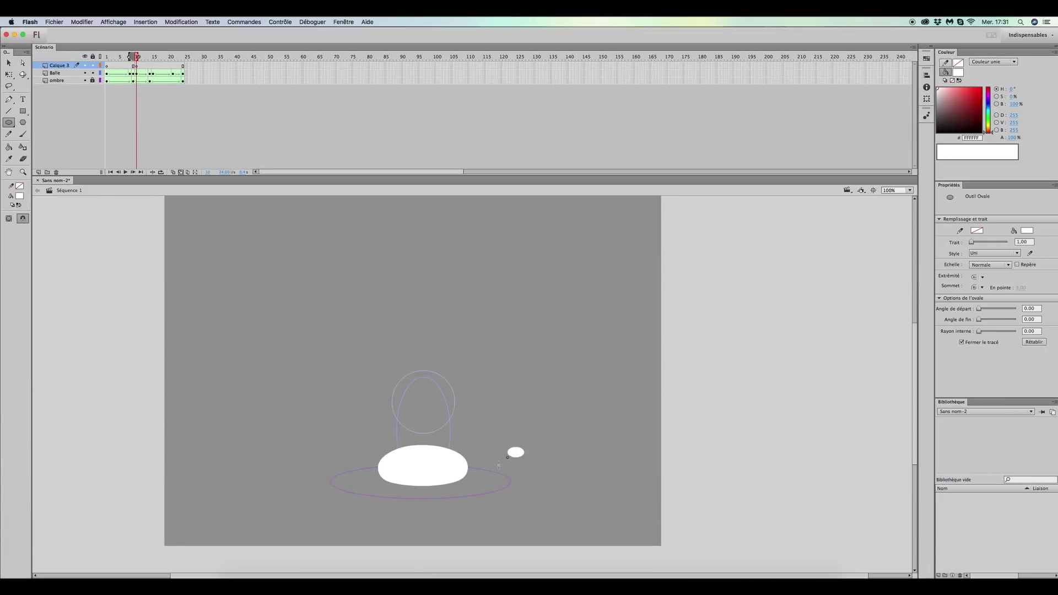
# Draw small white circles around the squashed ball at frame 10 and bend the right-hand and upper-left ones into irregular droplets.
pyautogui.moveTo(499, 465); pyautogui.dragTo(498, 471)
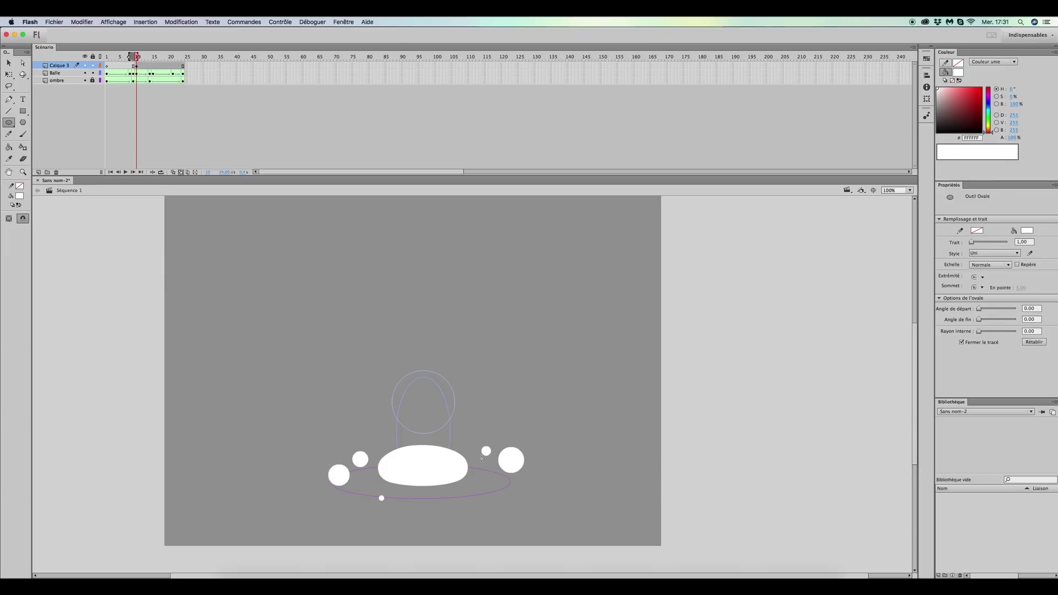
pyautogui.moveTo(285, 389); pyautogui.dragTo(574, 512)
pyautogui.press('v')
pyautogui.moveTo(699, 383); pyautogui.dragTo(730, 380)
pyautogui.moveTo(648, 356)
pyautogui.mouseDown()
pyautogui.moveTo(671, 337)
pyautogui.moveTo(683, 341)
pyautogui.mouseUp()
pyautogui.press('q')
pyautogui.click(666, 358)
pyautogui.click(645, 344)
pyautogui.press('o')
pyautogui.press('v')
pyautogui.moveTo(292, 398); pyautogui.dragTo(282, 386)
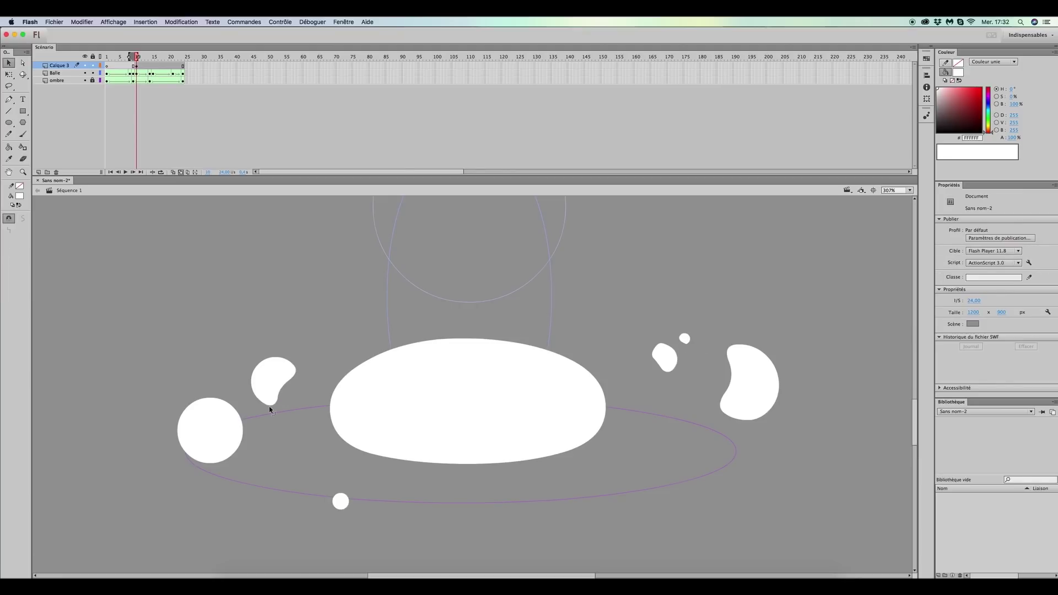
# Reshape the large circle at the far left of the splash into an irregular, bean-shaped droplet.
pyautogui.moveTo(243, 439); pyautogui.dragTo(185, 403)
pyautogui.moveTo(179, 449)
pyautogui.mouseDown()
pyautogui.moveTo(167, 454)
pyautogui.moveTo(196, 452)
pyautogui.mouseUp()
pyautogui.press('q')
pyautogui.click(196, 437)
pyautogui.click(167, 457)
pyautogui.moveTo(236, 404); pyautogui.dragTo(242, 400)
pyautogui.moveTo(229, 456); pyautogui.dragTo(232, 455)
# Add a new layer and brush curved white arrows beside the droplets to mark their upward movement.
pyautogui.press('b')
pyautogui.click(38, 172)
pyautogui.moveTo(176, 479)
pyautogui.mouseDown()
pyautogui.moveTo(122, 385)
pyautogui.moveTo(153, 358)
pyautogui.mouseUp()
pyautogui.moveTo(532, 495); pyautogui.dragTo(548, 491)
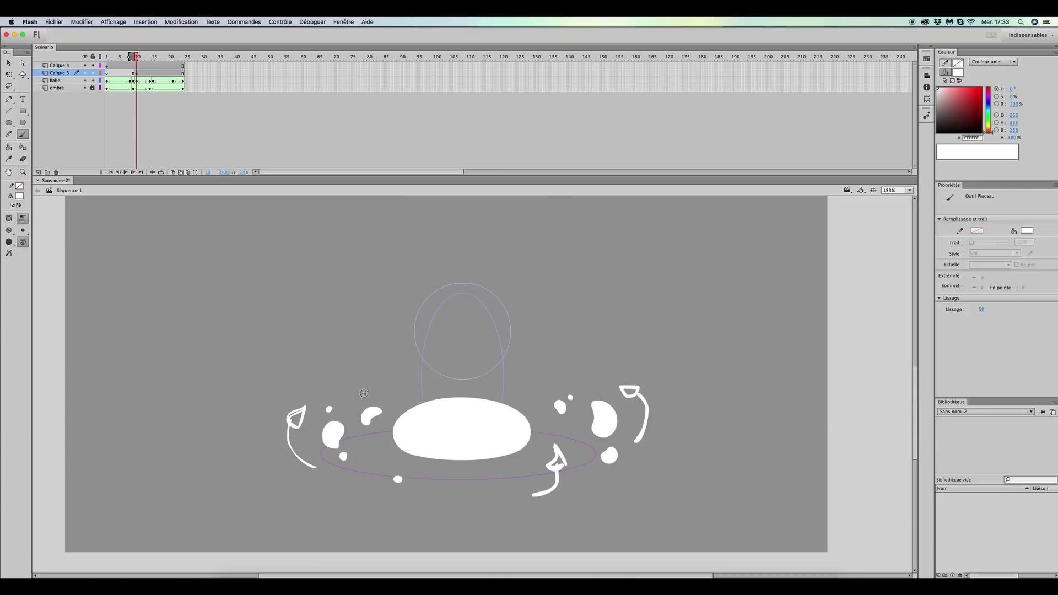
# At frame 11, move the large right-hand droplet up and outward and shrink the droplets to the right of the ball.
pyautogui.moveTo(627, 443); pyautogui.dragTo(668, 441)
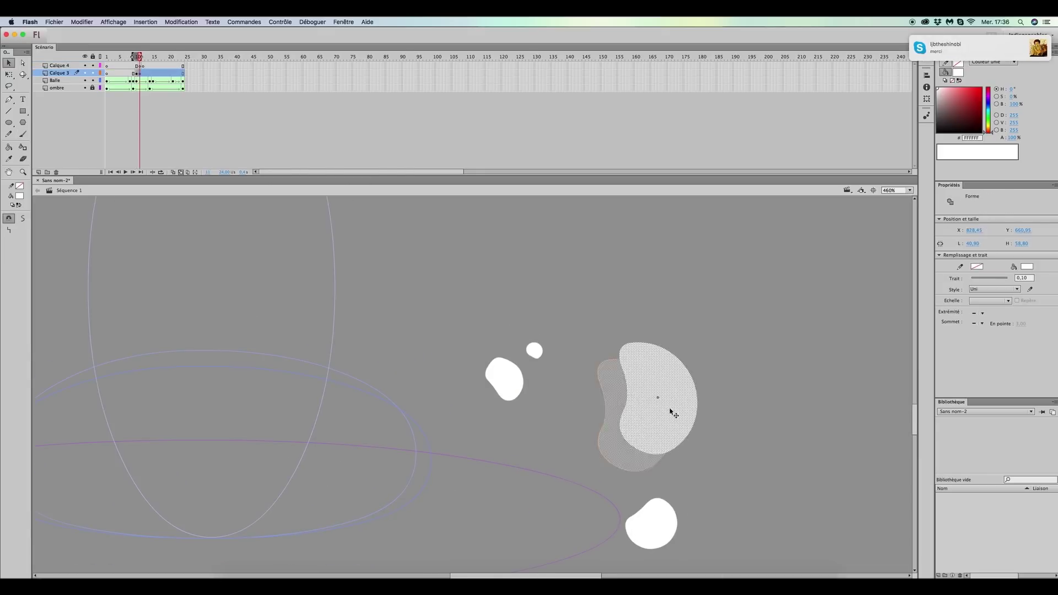
pyautogui.press('q')
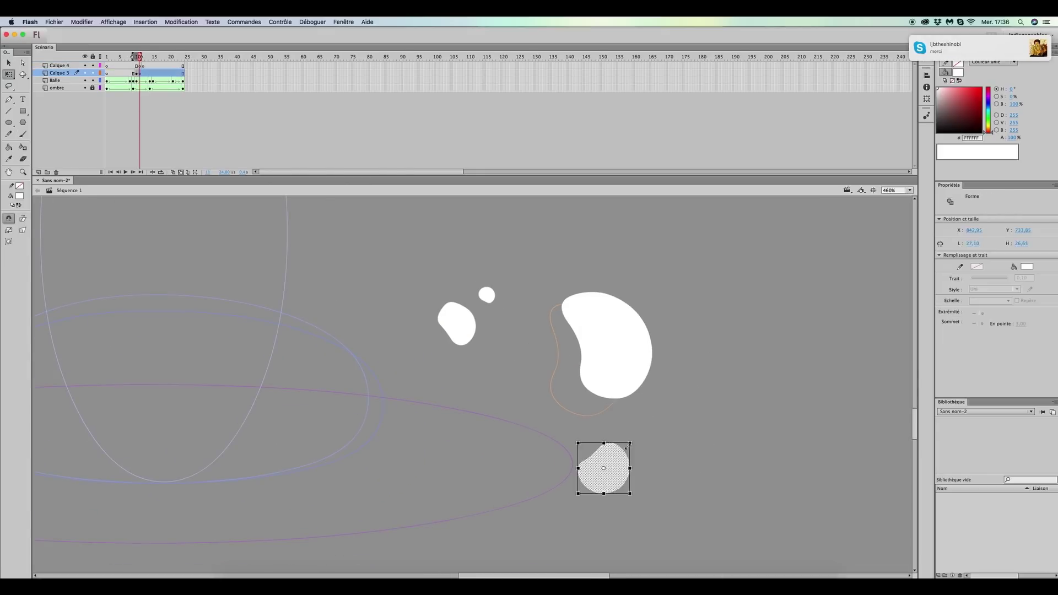
pyautogui.moveTo(629, 443); pyautogui.dragTo(617, 436)
pyautogui.click(487, 296)
pyautogui.moveTo(491, 300); pyautogui.dragTo(496, 293)
pyautogui.click(457, 325)
pyautogui.moveTo(475, 346); pyautogui.dragTo(469, 321)
pyautogui.click(611, 347)
pyautogui.moveTo(653, 399); pyautogui.dragTo(644, 389)
# Shrink and shift outward the droplets below and to the left of the ball at frame 11.
pyautogui.press('super+minus')
pyautogui.keyDown('super'); pyautogui.click(469, 431); pyautogui.keyUp('super')
pyautogui.click(558, 426)
pyautogui.moveTo(573, 426)
pyautogui.mouseDown()
pyautogui.moveTo(567, 419)
pyautogui.moveTo(553, 444)
pyautogui.moveTo(553, 423)
pyautogui.mouseUp()
pyautogui.keyDown('super'); pyautogui.click(389, 352); pyautogui.keyUp('super')
pyautogui.moveTo(372, 362); pyautogui.dragTo(496, 439)
pyautogui.click(470, 375)
pyautogui.moveTo(504, 335); pyautogui.dragTo(498, 344)
pyautogui.moveTo(500, 340); pyautogui.dragTo(516, 360)
pyautogui.click(506, 391)
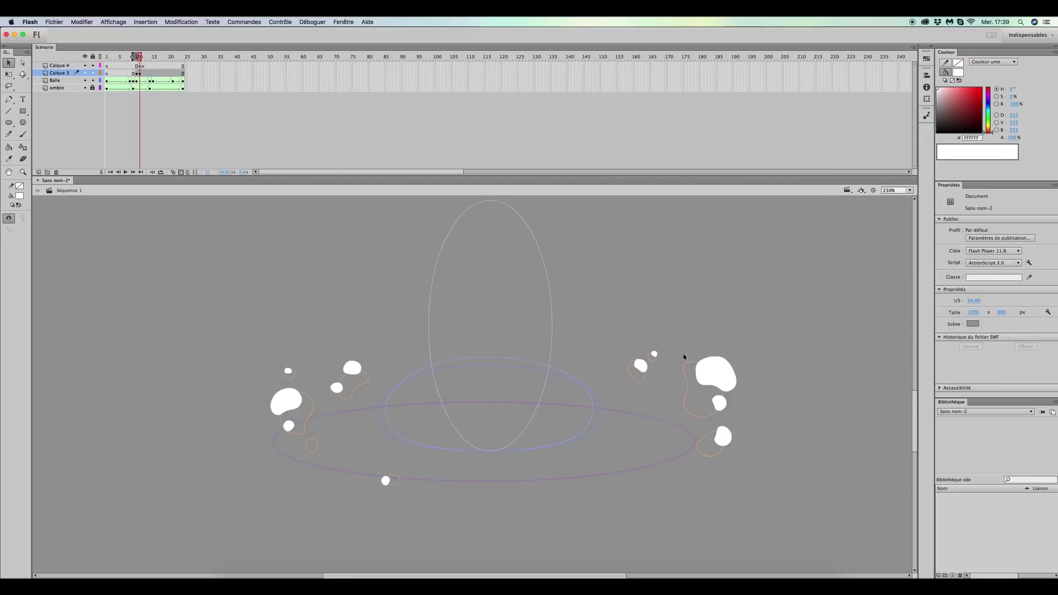
# Redraw the droplets at frame 13 as smaller white circles slightly farther outward.
pyautogui.press('o')
pyautogui.press('super+z')
pyautogui.moveTo(733, 379); pyautogui.dragTo(715, 360)
pyautogui.moveTo(726, 394); pyautogui.dragTo(721, 399)
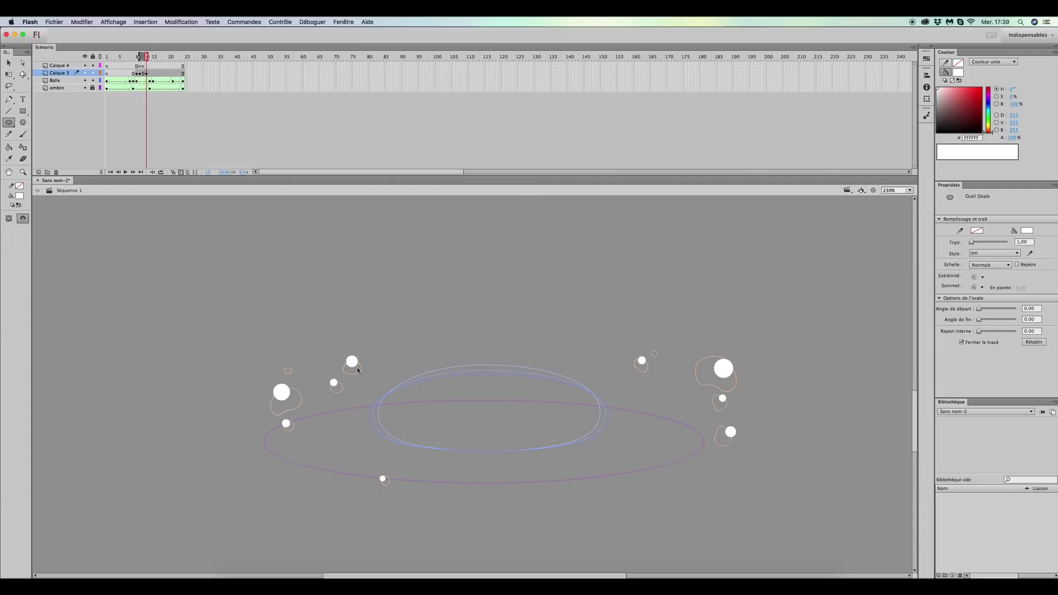
# Insert a blank keyframe two frames further on and draw even smaller droplet circles, then play back the animation.
pyautogui.press('.')
pyautogui.press('.')
pyautogui.press('F7')
pyautogui.moveTo(722, 368); pyautogui.dragTo(734, 357)
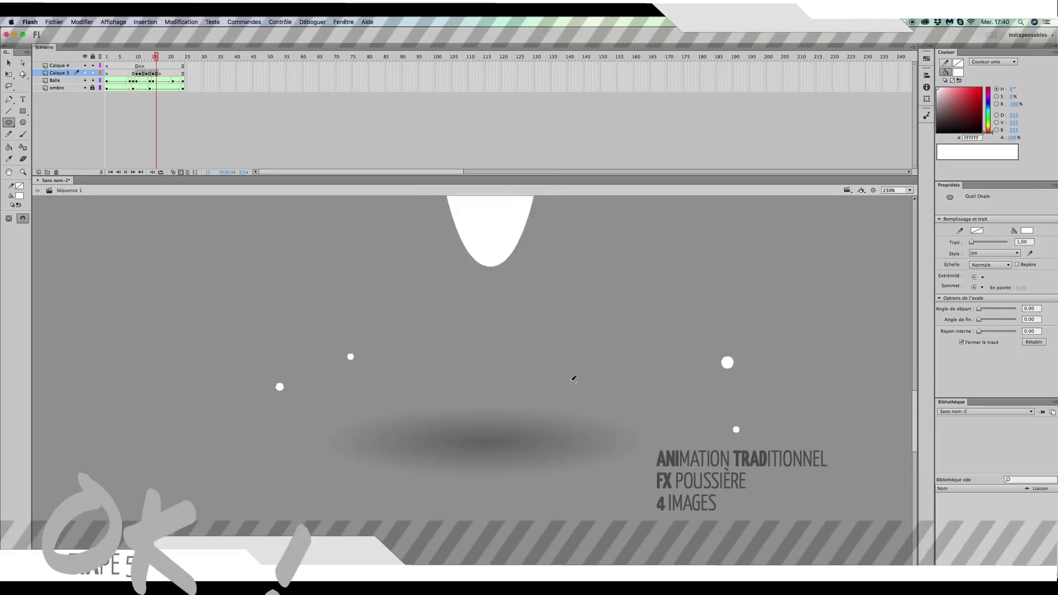
pyautogui.click(447, 346)
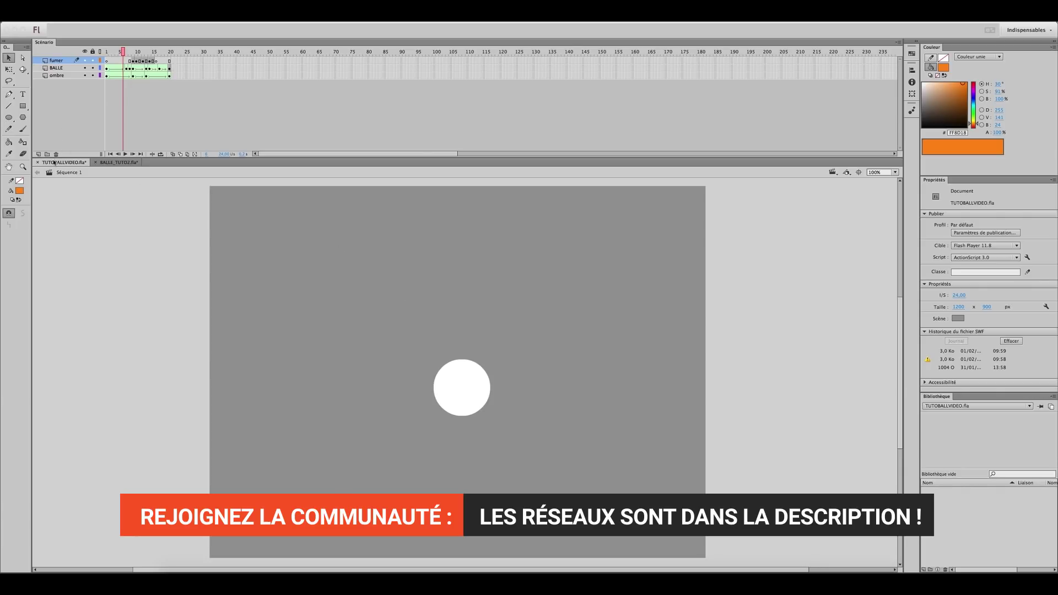
# In TUTOBALLVIDEO.fla, add a new layer and draw an orange circle about 155 px wide up and right of the white ball.
pyautogui.click(38, 155)
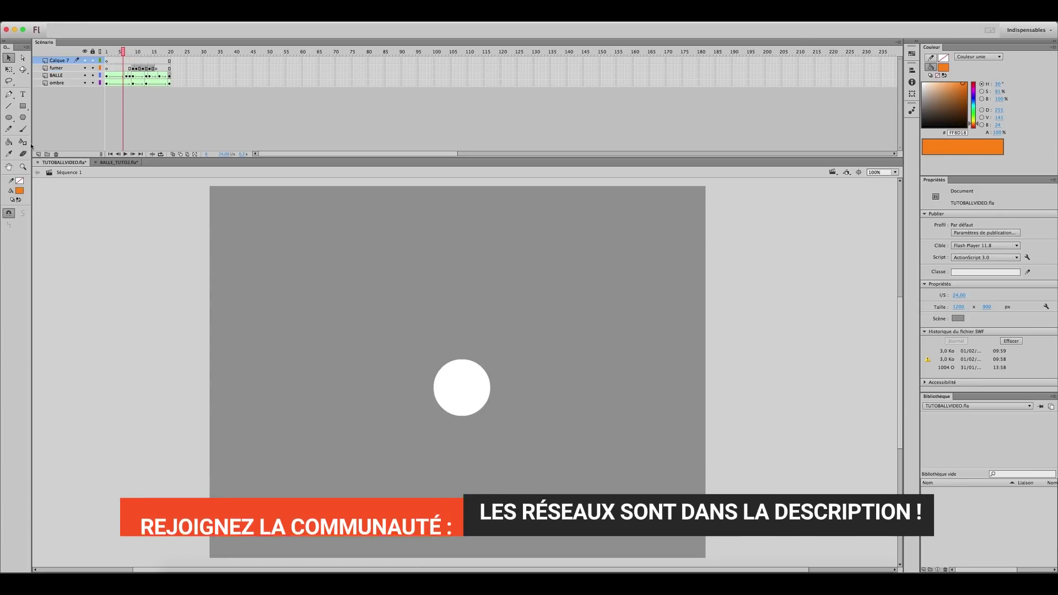
pyautogui.click(9, 116)
pyautogui.moveTo(547, 267); pyautogui.dragTo(613, 329)
pyautogui.press('v')
pyautogui.click(585, 277)
# Convert the orange circle into a Graphique symbol named Balle.
pyautogui.rightClick(579, 299)
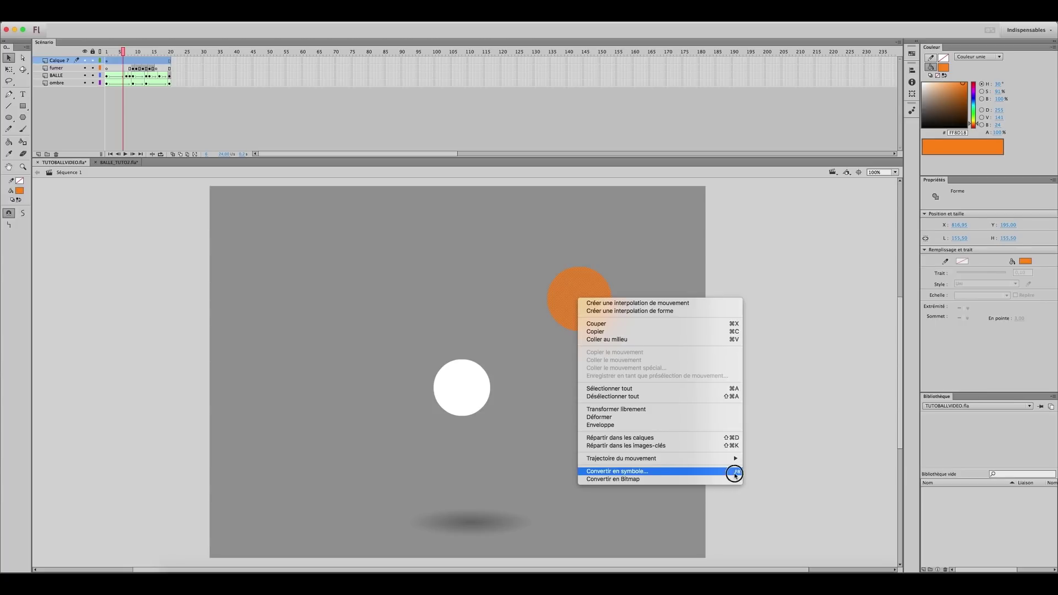
pyautogui.click(734, 472)
pyautogui.write('Balle')
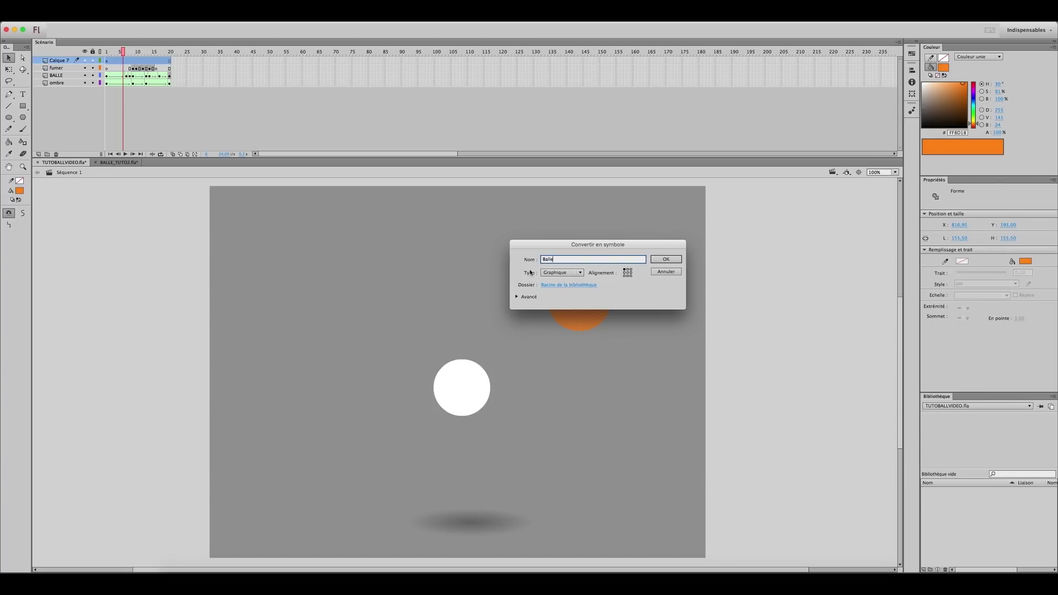
pyautogui.click(579, 274)
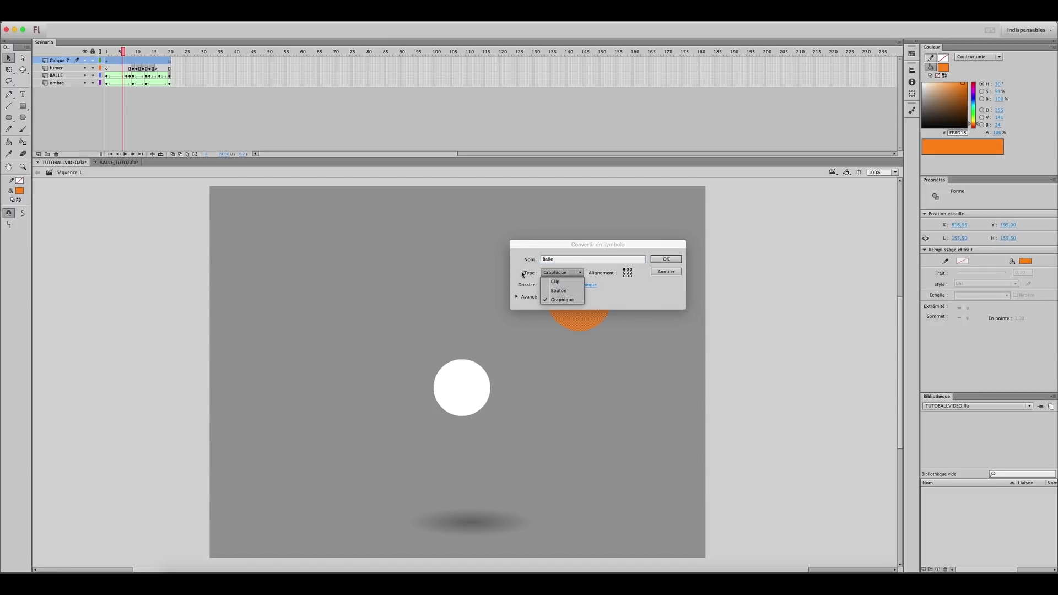
pyautogui.click(569, 302)
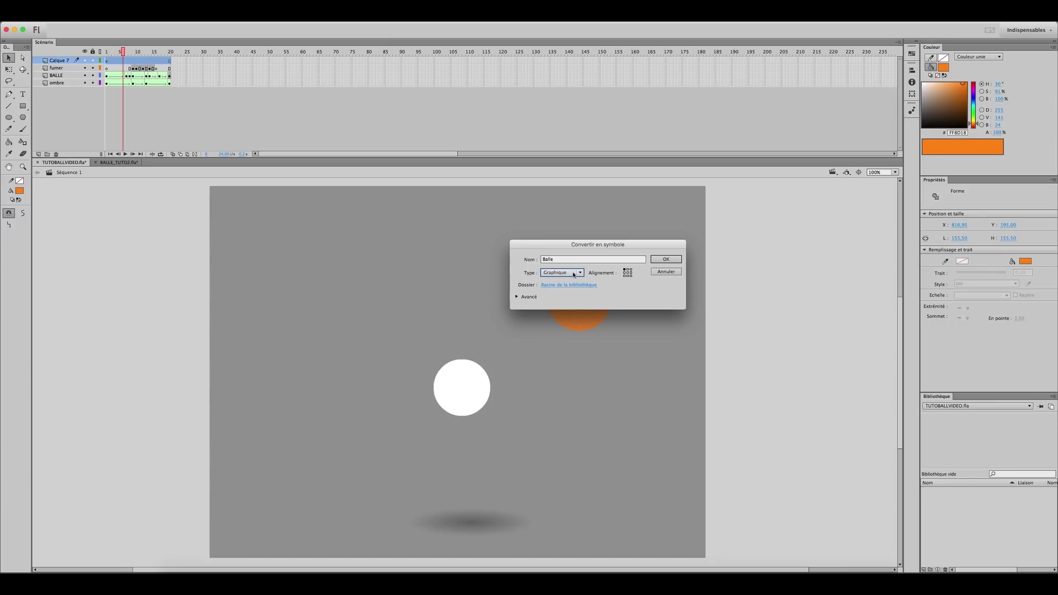
pyautogui.click(667, 259)
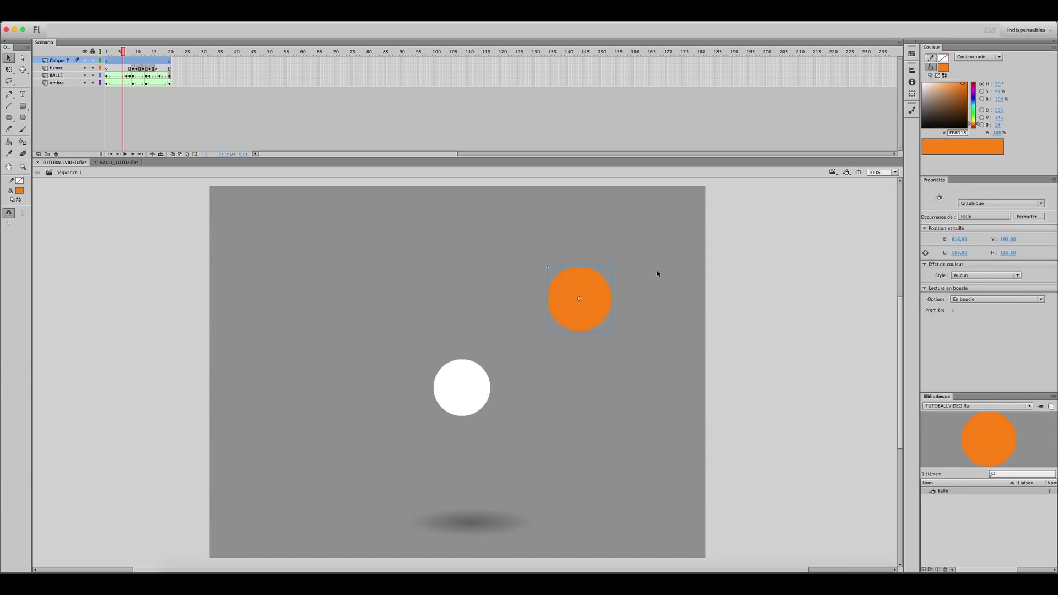
# Move the Balle symbol a short distance left and play back the animation.
pyautogui.click(672, 279)
pyautogui.moveTo(605, 302)
pyautogui.mouseDown()
pyautogui.moveTo(595, 262)
pyautogui.moveTo(598, 302)
pyautogui.mouseUp()
pyautogui.moveTo(602, 324); pyautogui.dragTo(572, 311)
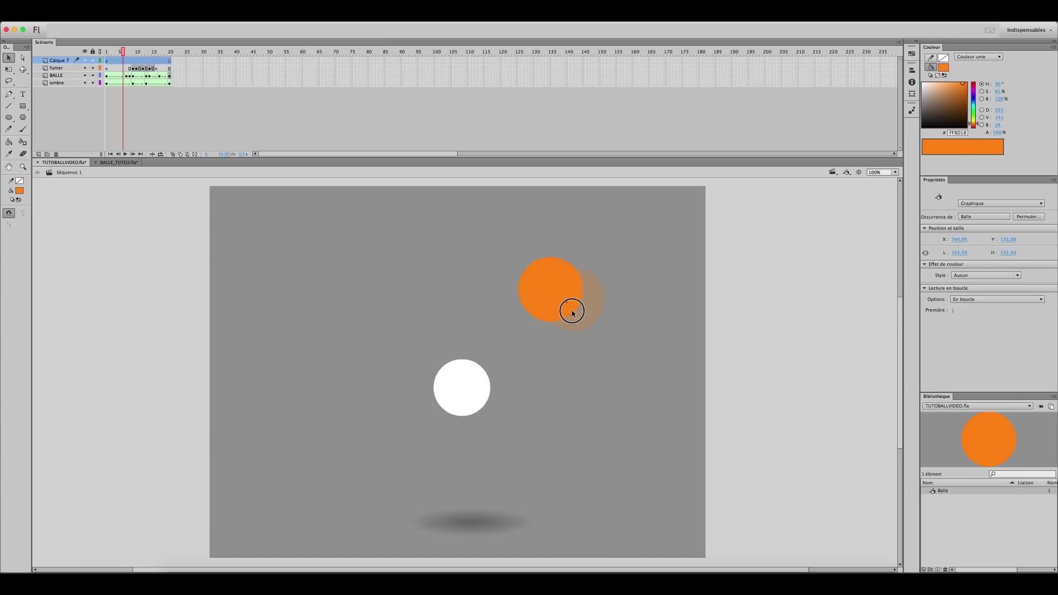
pyautogui.click(628, 310)
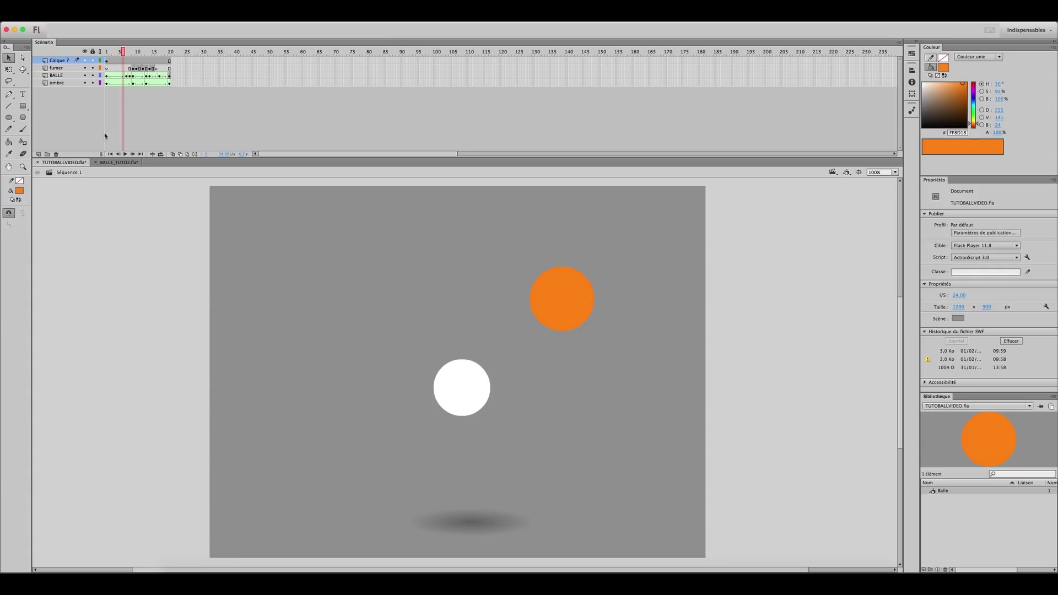
pyautogui.moveTo(120, 59); pyautogui.dragTo(84, 58)
pyautogui.press('Return')
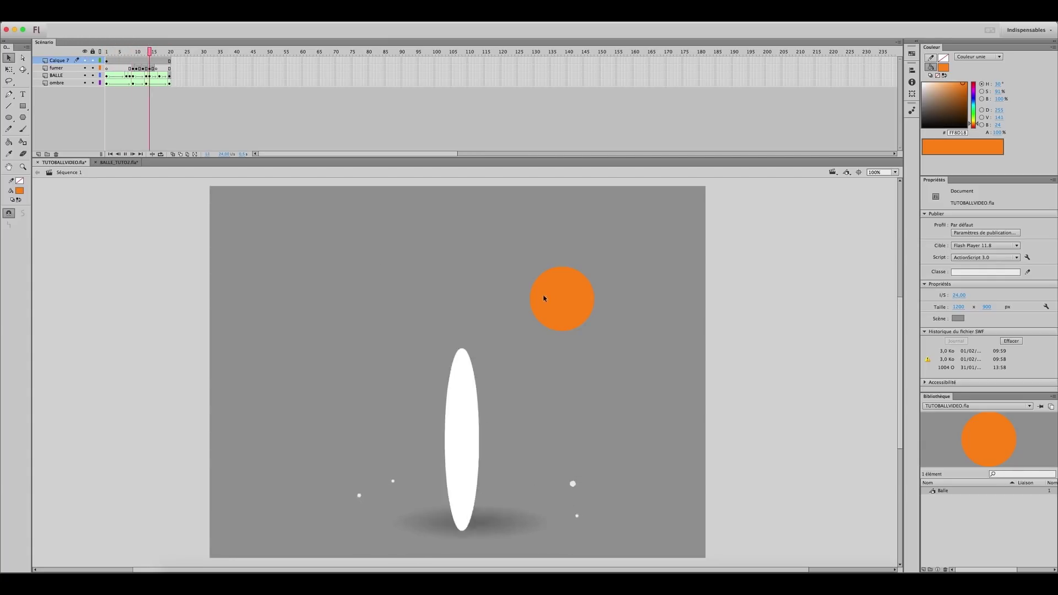
# Open the Balle symbol for editing and bend the seam lines at the ball's upper-right edge into a curve.
pyautogui.click(569, 307)
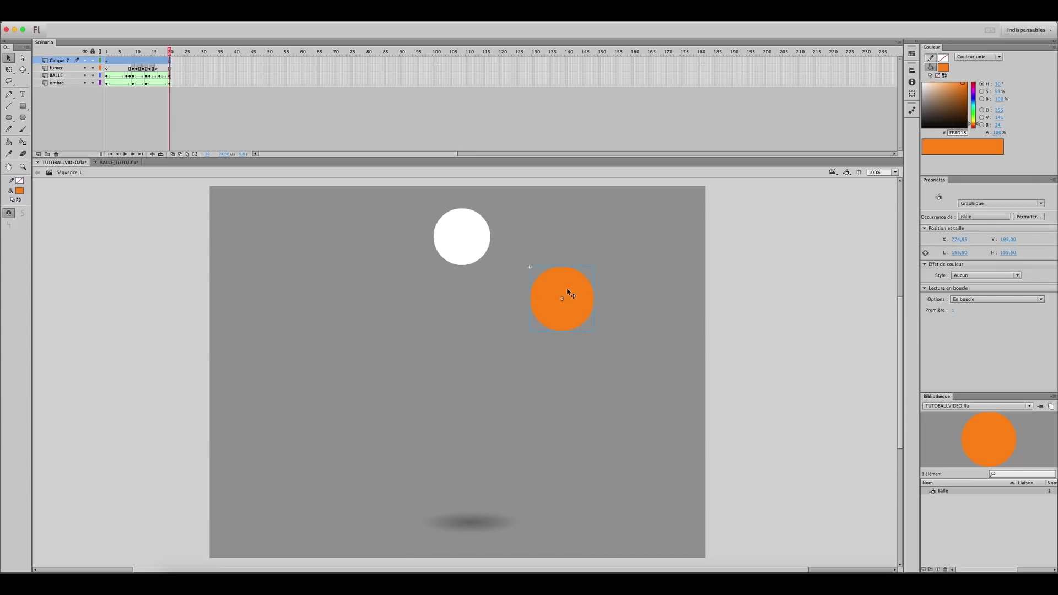
pyautogui.doubleClick(571, 303)
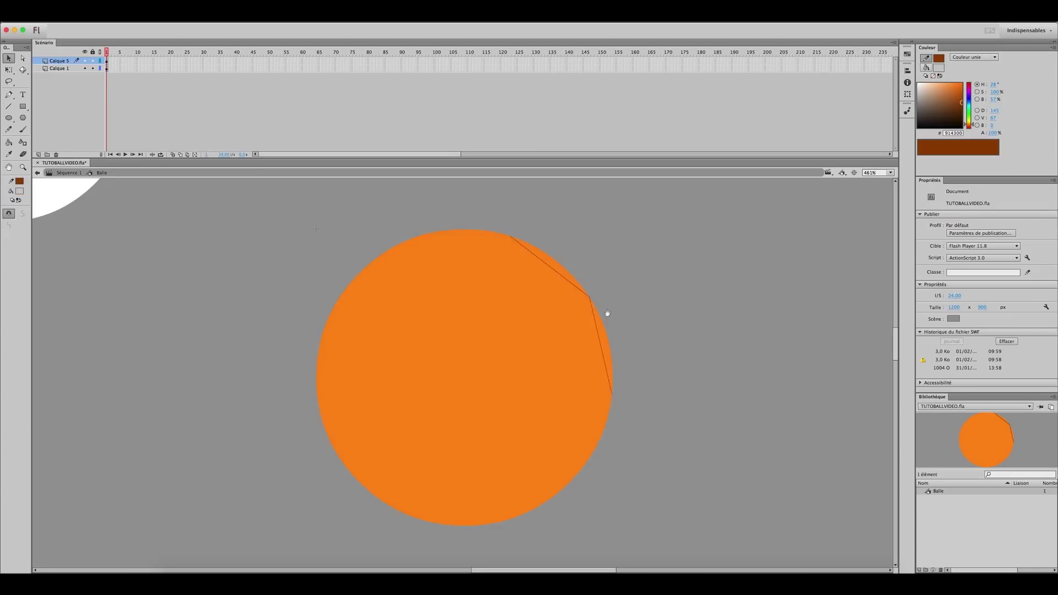
pyautogui.moveTo(608, 310); pyautogui.dragTo(578, 273)
# Insert a blank keyframe at frame 3 and, with onion skinning on, draw a curved seam from the ball's top to its lower right.
pyautogui.click(113, 62)
pyautogui.press('F7')
pyautogui.click(173, 155)
pyautogui.moveTo(470, 226); pyautogui.dragTo(580, 475)
pyautogui.moveTo(513, 308); pyautogui.dragTo(555, 323)
pyautogui.moveTo(561, 358); pyautogui.dragTo(579, 354)
# Insert a blank keyframe at frame 5 and draw a curved seam running down through the middle of the ball.
pyautogui.press('.')
pyautogui.press('F5')
pyautogui.press('F5')
pyautogui.press('F7')
pyautogui.press('n')
pyautogui.moveTo(415, 238); pyautogui.dragTo(522, 514)
pyautogui.press('v')
pyautogui.moveTo(465, 367); pyautogui.dragTo(451, 368)
pyautogui.moveTo(436, 324); pyautogui.dragTo(426, 327)
pyautogui.moveTo(474, 458); pyautogui.dragTo(465, 463)
# Insert a blank keyframe at frame 7 and draw the seam curved toward the ball's lower-left edge.
pyautogui.press('F5')
pyautogui.press('F5')
pyautogui.press('F7')
pyautogui.press('n')
pyautogui.moveTo(350, 288); pyautogui.dragTo(449, 521)
pyautogui.press('v')
pyautogui.moveTo(398, 402); pyautogui.dragTo(363, 413)
pyautogui.click(398, 459)
pyautogui.moveTo(398, 459); pyautogui.dragTo(371, 442)
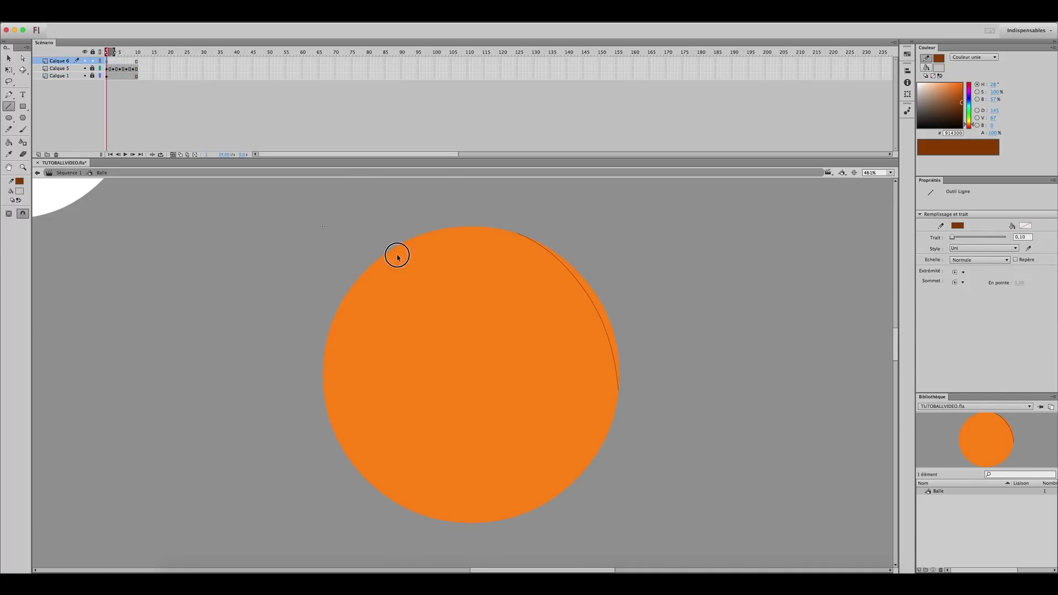
# On Calque 6, draw a line across the ball's top at frame 1 and an arched crosswise seam in a blank keyframe at frame 3.
pyautogui.moveTo(396, 253)
pyautogui.mouseDown()
pyautogui.moveTo(511, 249)
pyautogui.moveTo(499, 233)
pyautogui.moveTo(533, 243)
pyautogui.mouseUp()
pyautogui.press('.')
pyautogui.press('.')
pyautogui.click(524, 239)
pyautogui.press('F7')
pyautogui.press('n')
pyautogui.moveTo(597, 296); pyautogui.dragTo(341, 307)
pyautogui.press('v')
pyautogui.moveTo(521, 299); pyautogui.dragTo(529, 260)
pyautogui.moveTo(411, 287); pyautogui.dragTo(404, 276)
# Insert a blank keyframe at frame 5 of Calque 6 and draw a slightly arched seam across the ball's middle.
pyautogui.press('.')
pyautogui.press('.')
pyautogui.press('F7')
pyautogui.press('n')
pyautogui.moveTo(323, 382); pyautogui.dragTo(620, 375)
pyautogui.press('v')
pyautogui.moveTo(480, 380); pyautogui.dragTo(483, 359)
pyautogui.moveTo(567, 363); pyautogui.dragTo(566, 356)
# Insert a blank keyframe at frame 7 of Calque 6 and draw a seam across the lower ball, bowed downward.
pyautogui.press('.')
pyautogui.press('.')
pyautogui.press('F7')
pyautogui.press('n')
pyautogui.moveTo(346, 455); pyautogui.dragTo(581, 475)
pyautogui.press('v')
pyautogui.moveTo(463, 469); pyautogui.dragTo(453, 508)
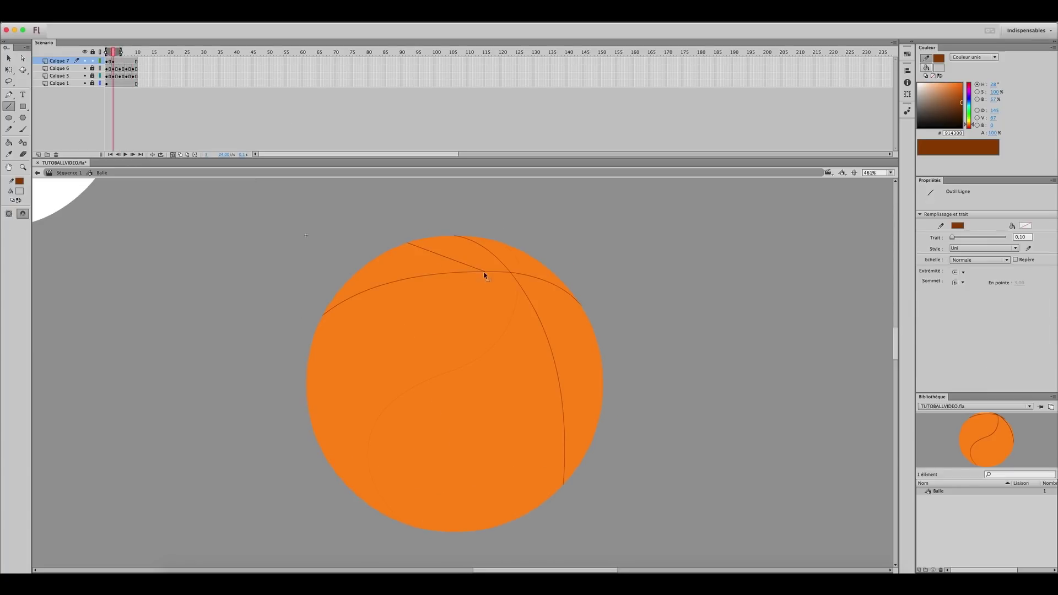
# On Calque 7 at frame 3, draw an S-shaped seam from the ball's top edge down to its lower-left edge.
pyautogui.moveTo(485, 272); pyautogui.dragTo(379, 488)
pyautogui.moveTo(379, 487)
pyautogui.mouseDown()
pyautogui.moveTo(399, 521)
pyautogui.moveTo(383, 507)
pyautogui.mouseUp()
pyautogui.press('v')
pyautogui.moveTo(432, 380); pyautogui.dragTo(447, 379)
pyautogui.moveTo(410, 433); pyautogui.dragTo(395, 414)
pyautogui.moveTo(455, 353); pyautogui.dragTo(486, 340)
pyautogui.moveTo(446, 379); pyautogui.dragTo(444, 404)
pyautogui.moveTo(397, 521); pyautogui.dragTo(386, 516)
pyautogui.moveTo(375, 485); pyautogui.dragTo(379, 481)
pyautogui.moveTo(445, 404); pyautogui.dragTo(440, 404)
pyautogui.moveTo(462, 264); pyautogui.dragTo(464, 255)
pyautogui.moveTo(486, 272); pyautogui.dragTo(481, 271)
pyautogui.moveTo(407, 243); pyautogui.dragTo(388, 251)
# Draw a second curved seam along the ball's upper-right edge at frame 3 and refine the S-shaped seam's curve.
pyautogui.press('n')
pyautogui.moveTo(603, 380); pyautogui.dragTo(536, 278)
pyautogui.moveTo(536, 279); pyautogui.dragTo(528, 254)
pyautogui.press('v')
pyautogui.moveTo(532, 266); pyautogui.dragTo(528, 265)
pyautogui.moveTo(569, 328); pyautogui.dragTo(574, 320)
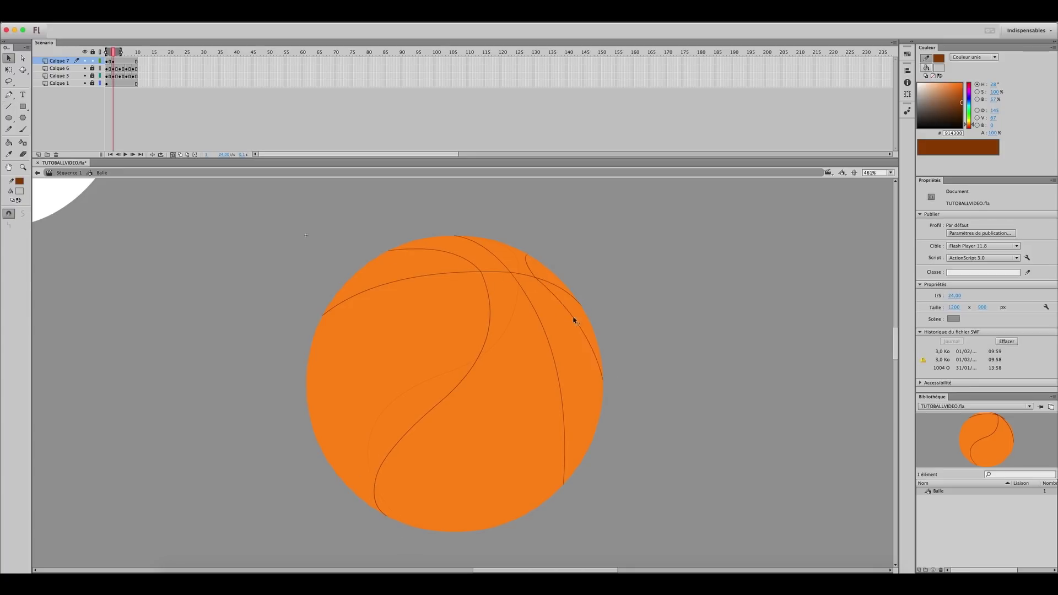
pyautogui.moveTo(482, 272); pyautogui.dragTo(475, 271)
pyautogui.moveTo(487, 329); pyautogui.dragTo(484, 328)
# In a blank keyframe at frame 5 of Calque 7, lay out the two side seams from straight segments and bend them into curves.
pyautogui.press('.')
pyautogui.press('.')
pyautogui.press('F7')
pyautogui.press('n')
pyautogui.moveTo(439, 362)
pyautogui.mouseDown()
pyautogui.moveTo(476, 269)
pyautogui.moveTo(512, 246)
pyautogui.mouseUp()
pyautogui.moveTo(439, 362); pyautogui.dragTo(531, 470)
pyautogui.moveTo(530, 471); pyautogui.dragTo(573, 472)
pyautogui.moveTo(375, 367); pyautogui.dragTo(338, 292)
pyautogui.moveTo(375, 368); pyautogui.dragTo(363, 466)
pyautogui.moveTo(363, 465)
pyautogui.mouseDown()
pyautogui.moveTo(363, 502)
pyautogui.moveTo(352, 467)
pyautogui.mouseUp()
pyautogui.press('v')
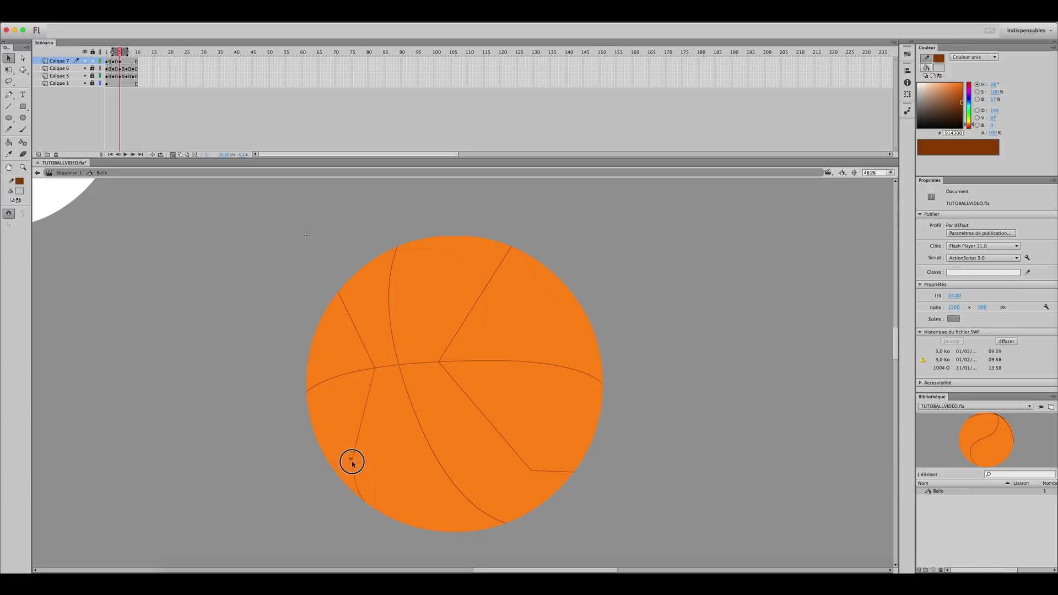
pyautogui.moveTo(372, 421); pyautogui.dragTo(361, 420)
pyautogui.moveTo(475, 304); pyautogui.dragTo(442, 293)
# Insert a blank keyframe at frame 7 of Calque 7 and draw a curved seam from the ball's bottom edge up to its centre.
pyautogui.press('.')
pyautogui.press('.')
pyautogui.press('.')
pyautogui.press('.')
pyautogui.click(126, 61)
pyautogui.press('F7')
pyautogui.press('n')
pyautogui.moveTo(414, 499); pyautogui.dragTo(513, 521)
pyautogui.moveTo(415, 499)
pyautogui.mouseDown()
pyautogui.moveTo(447, 319)
pyautogui.moveTo(445, 328)
pyautogui.mouseUp()
pyautogui.press('v')
pyautogui.moveTo(423, 445); pyautogui.dragTo(388, 448)
pyautogui.moveTo(460, 509); pyautogui.dragTo(459, 525)
# Continue the frame 7 seam in a curve toward the ball's upper right and add a short seam at its lower-left edge.
pyautogui.press('n')
pyautogui.moveTo(445, 328); pyautogui.dragTo(571, 297)
pyautogui.press('v')
pyautogui.moveTo(509, 312); pyautogui.dragTo(506, 289)
pyautogui.moveTo(573, 296); pyautogui.dragTo(490, 240)
pyautogui.moveTo(481, 273); pyautogui.dragTo(491, 274)
pyautogui.press('n')
pyautogui.moveTo(324, 453); pyautogui.dragTo(382, 514)
pyautogui.press('v')
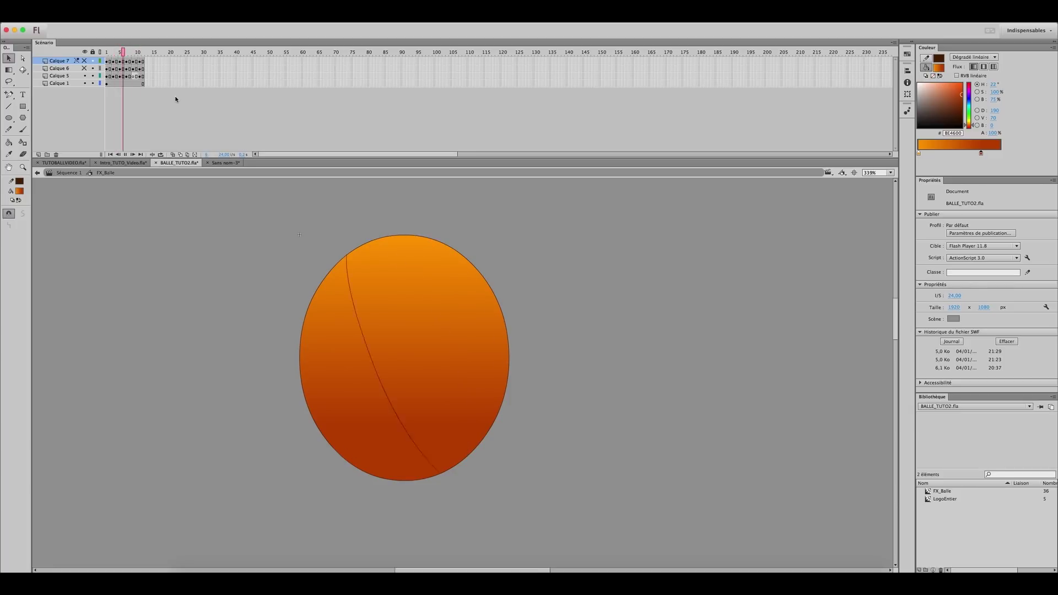
# In BALLE_TUTO2.fla, play the FX_Balle symbol's animation while toggling the visibility of its seam layers.
pyautogui.press('Return')
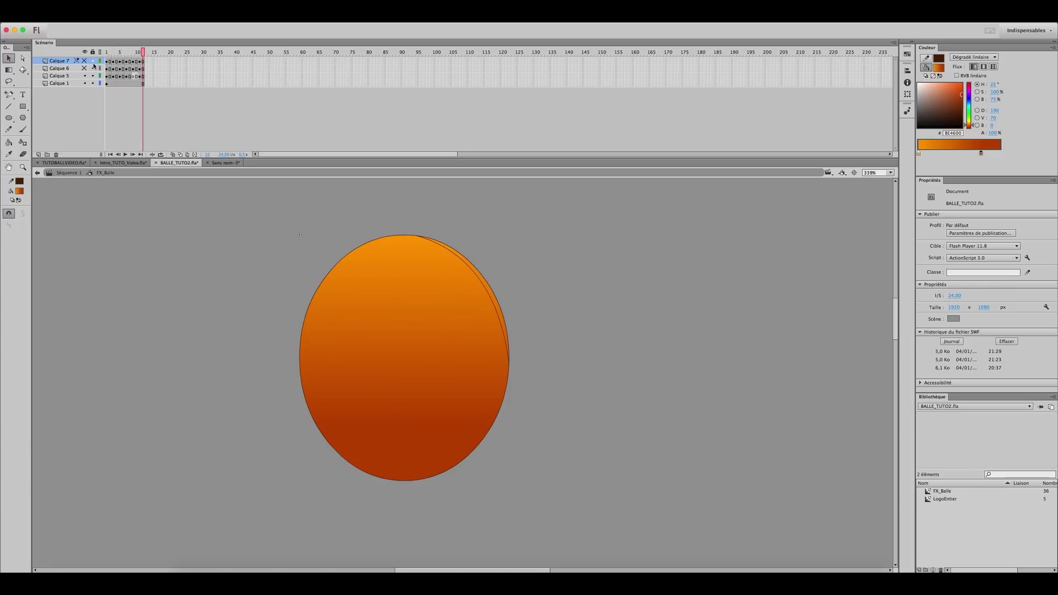
pyautogui.press('Return')
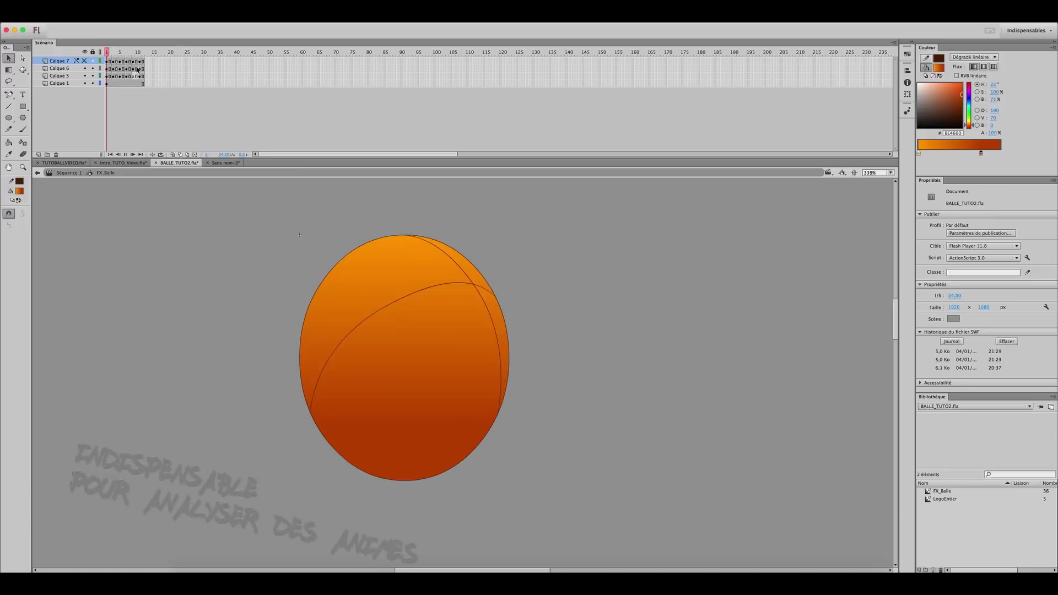
pyautogui.click(86, 75)
pyautogui.click(86, 75)
pyautogui.click(85, 61)
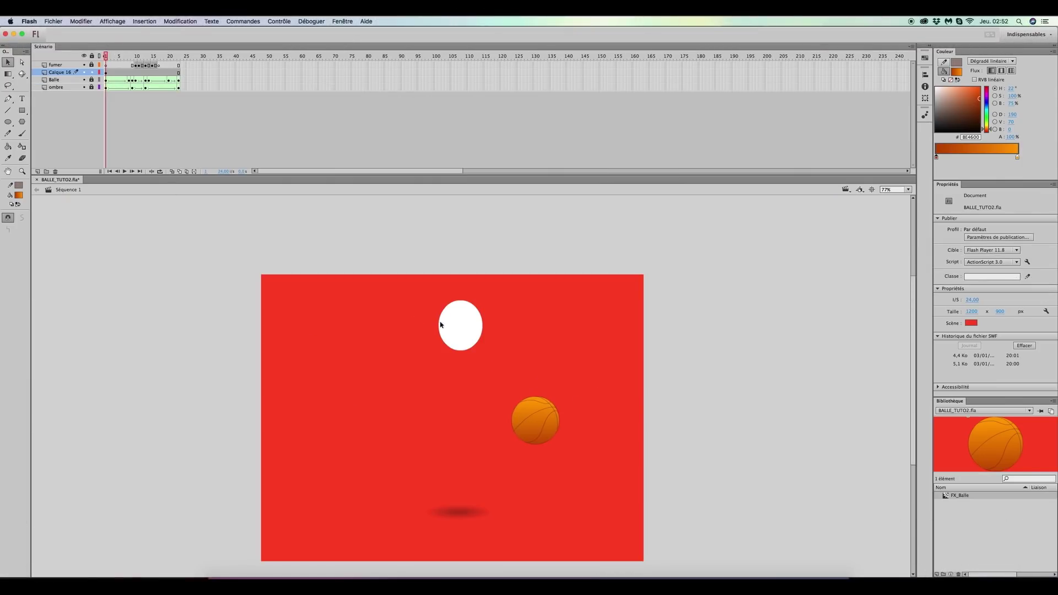
# Place the basketball over the white ball at frame 1, show Calque 16 as outlines, and resize the basketball to match the white ball.
pyautogui.moveTo(532, 420); pyautogui.dragTo(472, 339)
pyautogui.keyDown('super'); pyautogui.click(464, 362); pyautogui.keyUp('super')
pyautogui.press('q')
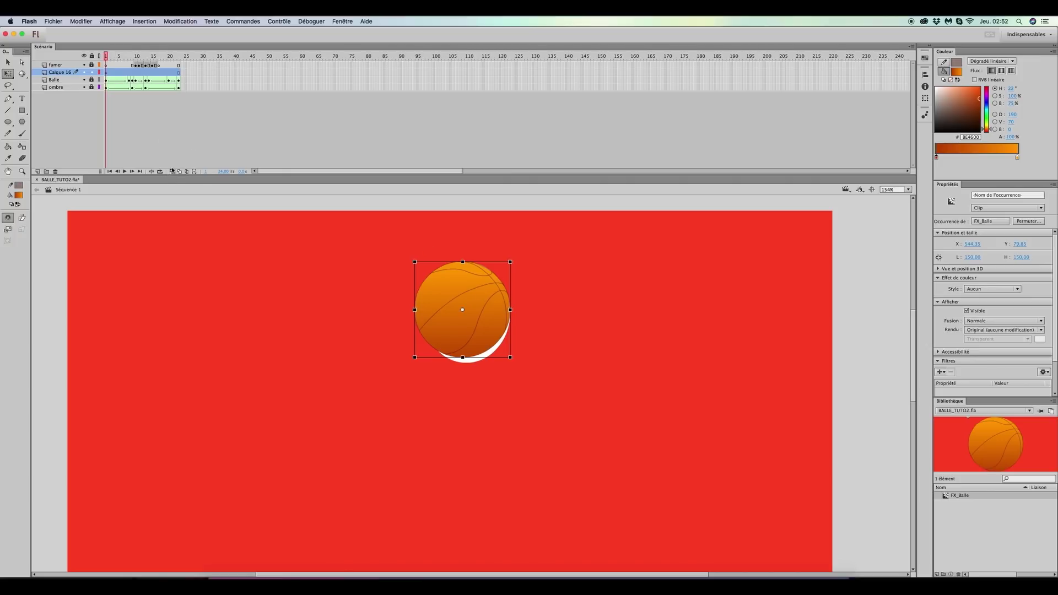
pyautogui.click(100, 72)
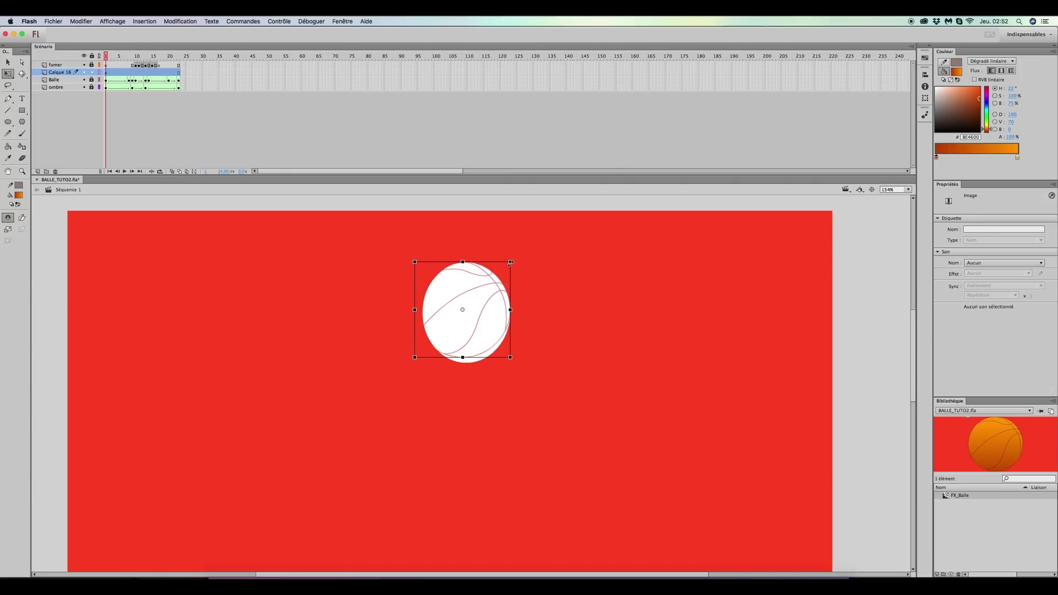
pyautogui.doubleClick(100, 72)
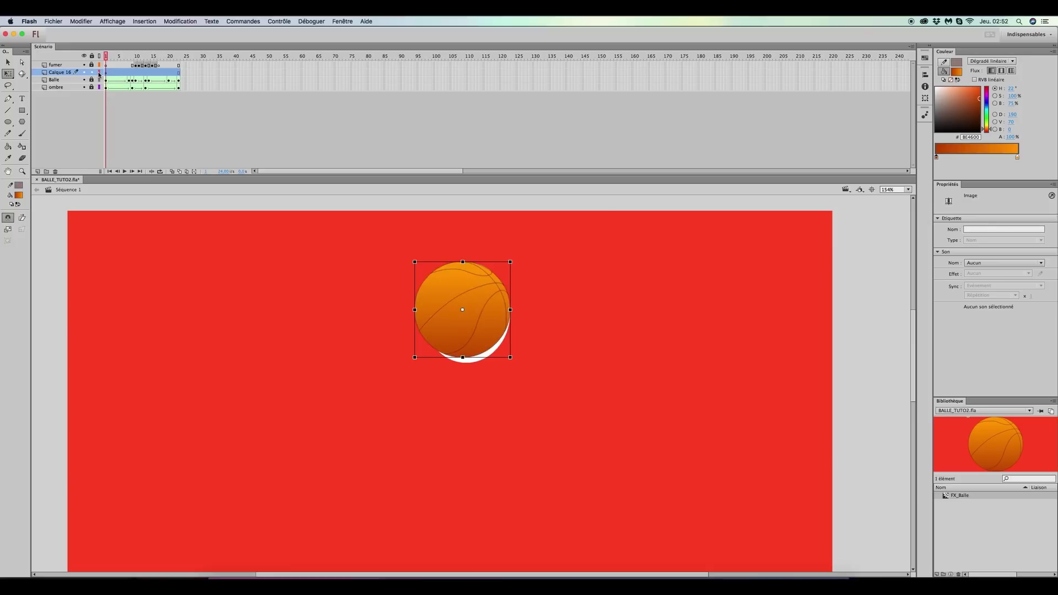
pyautogui.click(490, 336)
pyautogui.click(516, 366)
pyautogui.click(604, 252)
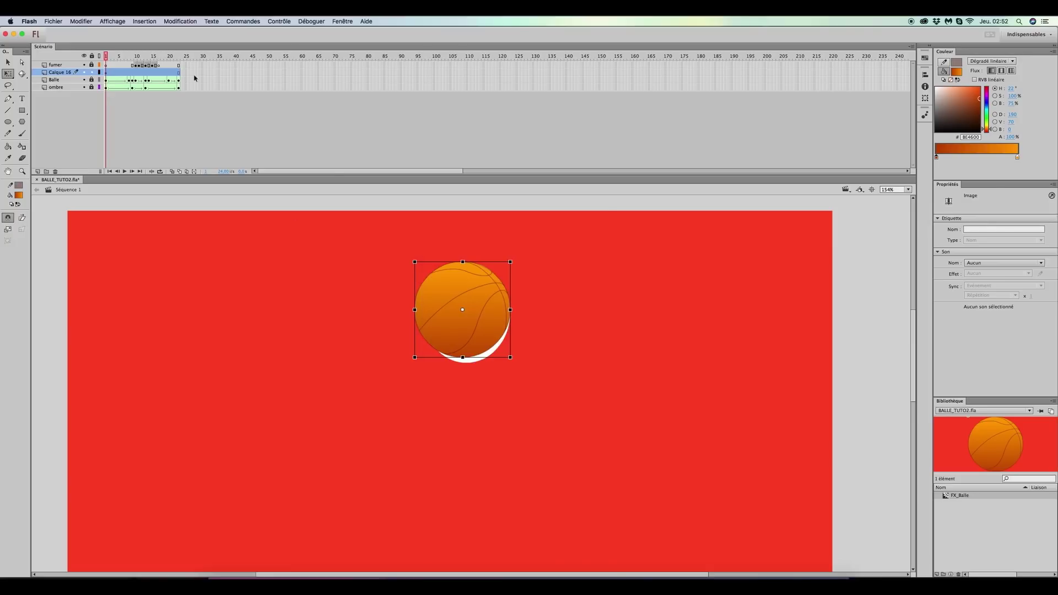
pyautogui.click(100, 72)
pyautogui.moveTo(414, 357); pyautogui.dragTo(423, 363)
# Add a classic tween to Calque 16 and, in a keyframe at frame 8, move and resize the basketball to fit the white ball.
pyautogui.rightClick(107, 73)
pyautogui.click(129, 72)
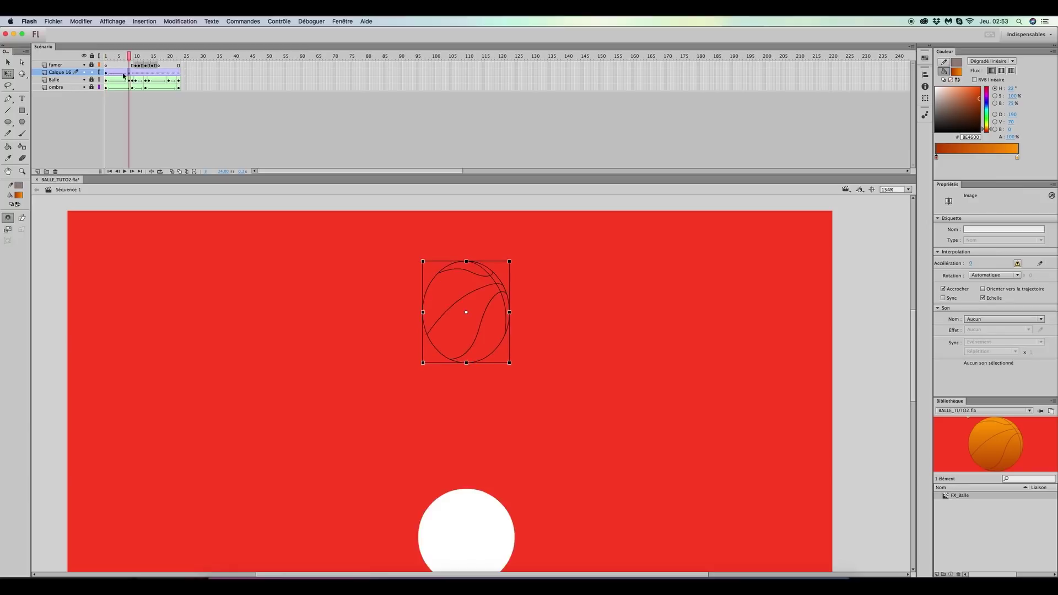
pyautogui.press('F6')
pyautogui.moveTo(129, 56); pyautogui.dragTo(123, 114)
pyautogui.click(129, 73)
pyautogui.moveTo(573, 454); pyautogui.dragTo(527, 365)
pyautogui.moveTo(432, 246); pyautogui.dragTo(469, 447)
pyautogui.moveTo(421, 396); pyautogui.dragTo(420, 400)
pyautogui.moveTo(421, 495); pyautogui.dragTo(421, 496)
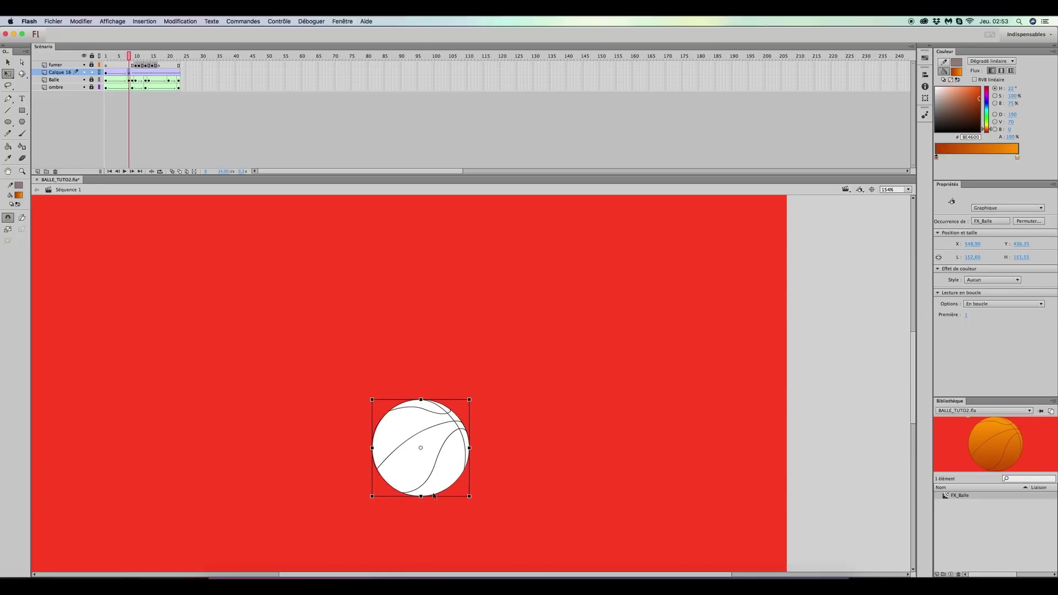
pyautogui.click(529, 474)
# Play the animation from frame 1 and step to frame 8 to compare the basketball with the white ball.
pyautogui.click(106, 73)
pyautogui.click(630, 336)
pyautogui.press('Return')
pyautogui.press('.')
pyautogui.press('.')
pyautogui.press('.')
pyautogui.moveTo(565, 432); pyautogui.dragTo(643, 339)
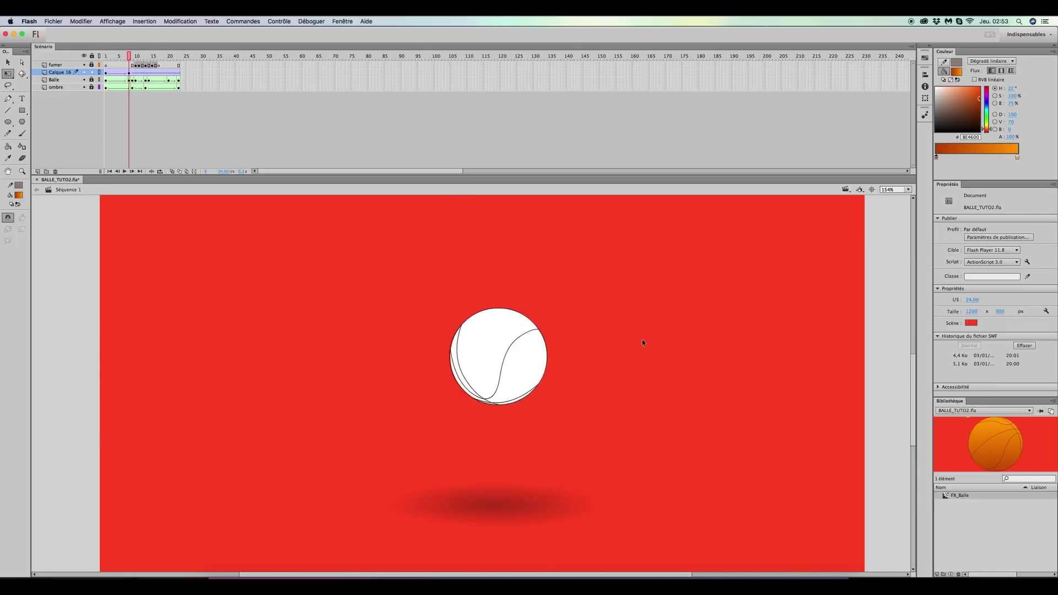
# Insert a keyframe at frame 9 of Calque 16 and reshape the basketball to match the white ball at the shadow.
pyautogui.press('.')
pyautogui.press('F6')
pyautogui.click(500, 404)
pyautogui.moveTo(498, 405); pyautogui.dragTo(499, 511)
pyautogui.moveTo(499, 308); pyautogui.dragTo(499, 344)
pyautogui.moveTo(547, 428); pyautogui.dragTo(540, 427)
pyautogui.click(610, 401)
# Insert a keyframe at frame 10 of Calque 16 and squash and widen the basketball to match the flattened white ball.
pyautogui.press('.')
pyautogui.press('F6')
pyautogui.click(517, 354)
pyautogui.moveTo(499, 344); pyautogui.dragTo(499, 449)
pyautogui.moveTo(540, 480); pyautogui.dragTo(567, 480)
# Insert a keyframe at frame 13 of Calque 16 and flatten the basketball to about 250 × 79 px.
pyautogui.press('.')
pyautogui.press('.')
pyautogui.press('.')
pyautogui.press('F6')
pyautogui.moveTo(499, 448); pyautogui.dragTo(499, 461)
pyautogui.moveTo(568, 487); pyautogui.dragTo(579, 486)
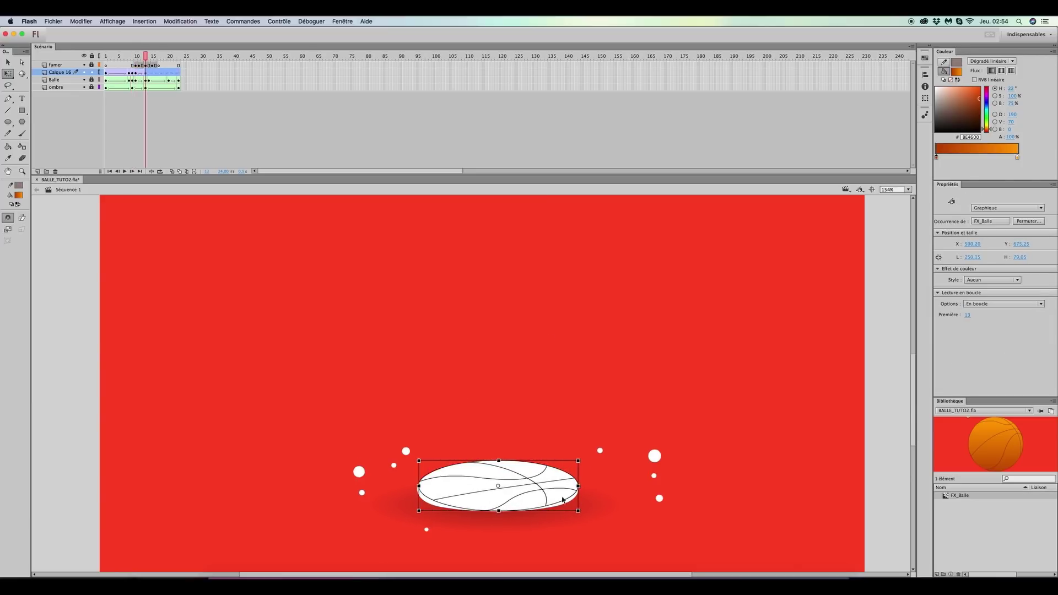
# Insert a keyframe at frame 14 of Calque 16, stretch the basketball upward and narrow it to fit the rebounding ball, and play the animation.
pyautogui.click(547, 406)
pyautogui.press('.')
pyautogui.press('F6')
pyautogui.moveTo(498, 461); pyautogui.dragTo(501, 223)
pyautogui.moveTo(578, 367); pyautogui.dragTo(525, 367)
pyautogui.moveTo(519, 475); pyautogui.dragTo(519, 472)
pyautogui.press('Return')
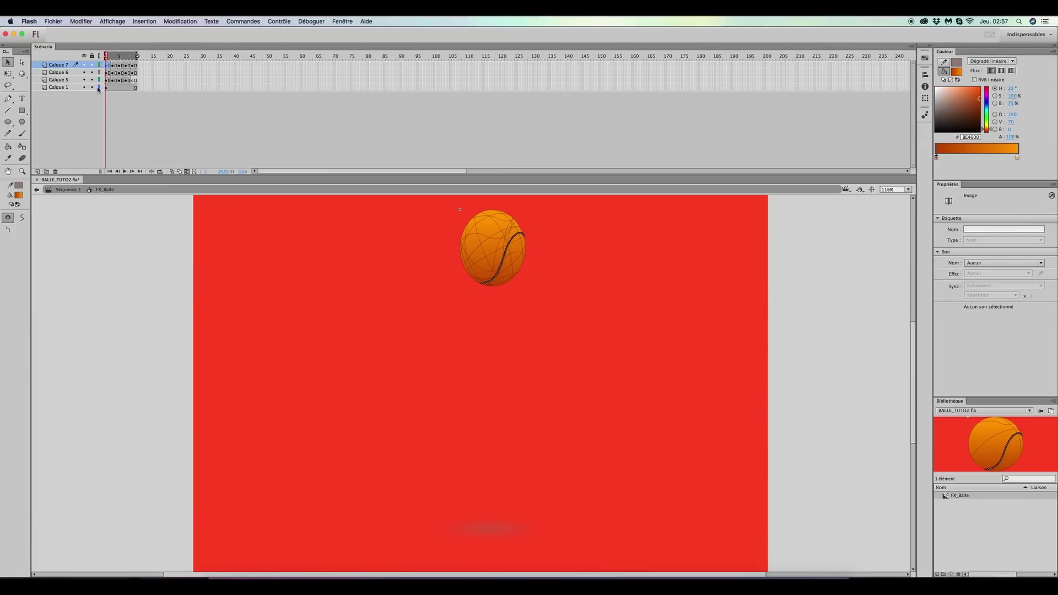
# Inside the FX_Balle symbol, select the seam lines across all frames and set their stroke thickness to 6.
pyautogui.click(92, 87)
pyautogui.press('super+a')
pyautogui.moveTo(554, 262); pyautogui.dragTo(548, 289)
pyautogui.click(92, 87)
pyautogui.press('super+a')
pyautogui.write('6')
pyautogui.press('Return')
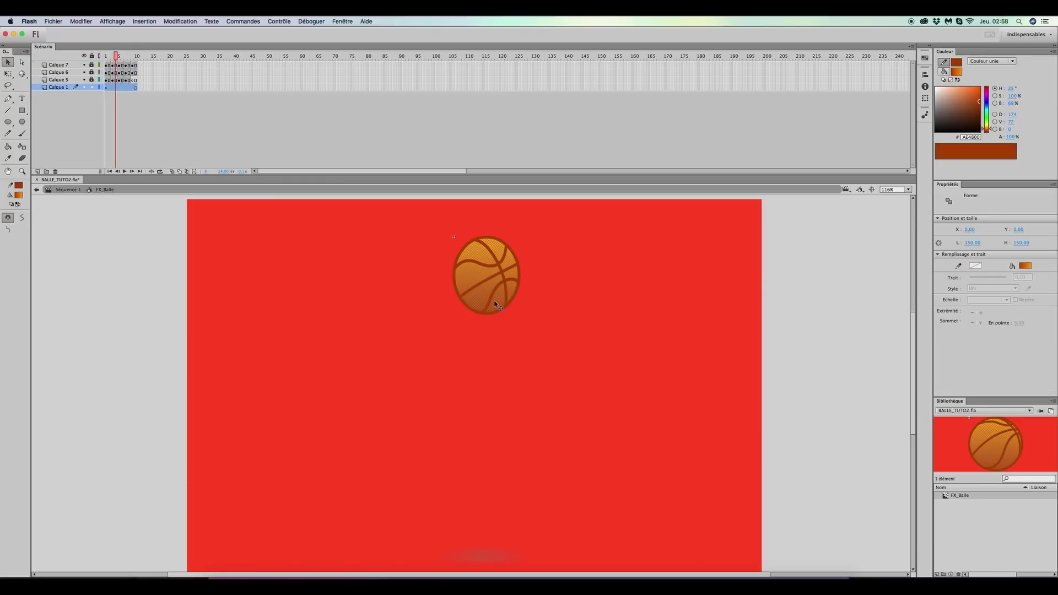
# Change the ball's fill on Calque 1 to a radial gradient running from orange through dark orange to a lighter brown rim.
pyautogui.press('f')
pyautogui.click(493, 301)
pyautogui.click(944, 72)
pyautogui.moveTo(937, 158); pyautogui.dragTo(953, 158)
pyautogui.moveTo(1018, 158); pyautogui.dragTo(990, 130)
pyautogui.click(936, 158)
pyautogui.click(990, 61)
pyautogui.click(989, 96)
pyautogui.moveTo(959, 158); pyautogui.dragTo(1019, 160)
# Enlarge the ball's radial gradient, adjust its orange stop, and shift its centre toward the upper part of the ball.
pyautogui.moveTo(519, 286)
pyautogui.mouseDown()
pyautogui.moveTo(539, 292)
pyautogui.moveTo(528, 288)
pyautogui.mouseUp()
pyautogui.moveTo(964, 159); pyautogui.dragTo(952, 160)
pyautogui.moveTo(486, 275); pyautogui.dragTo(534, 277)
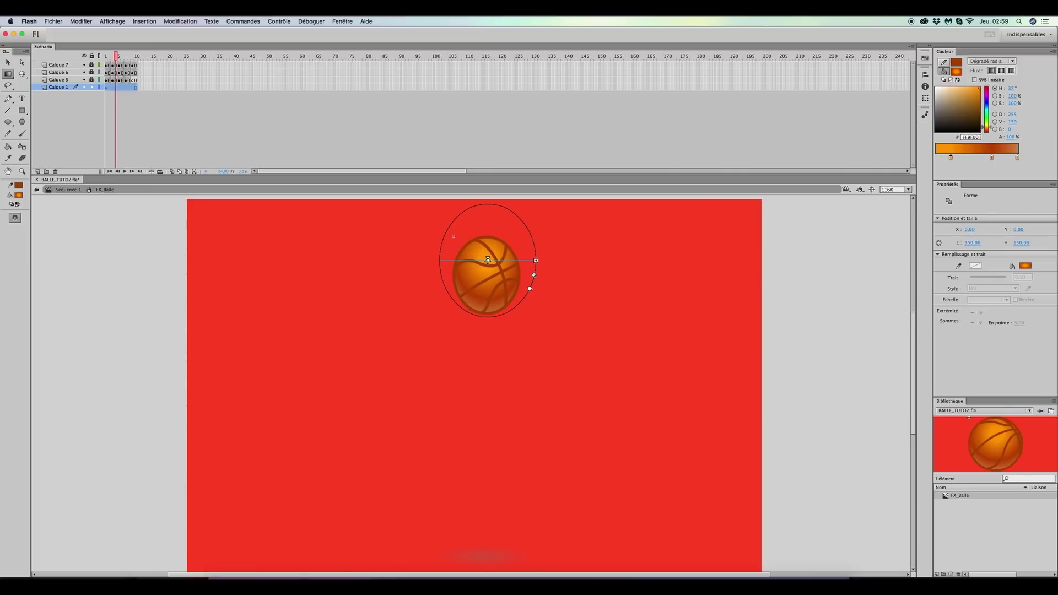
pyautogui.click(602, 282)
pyautogui.press('v')
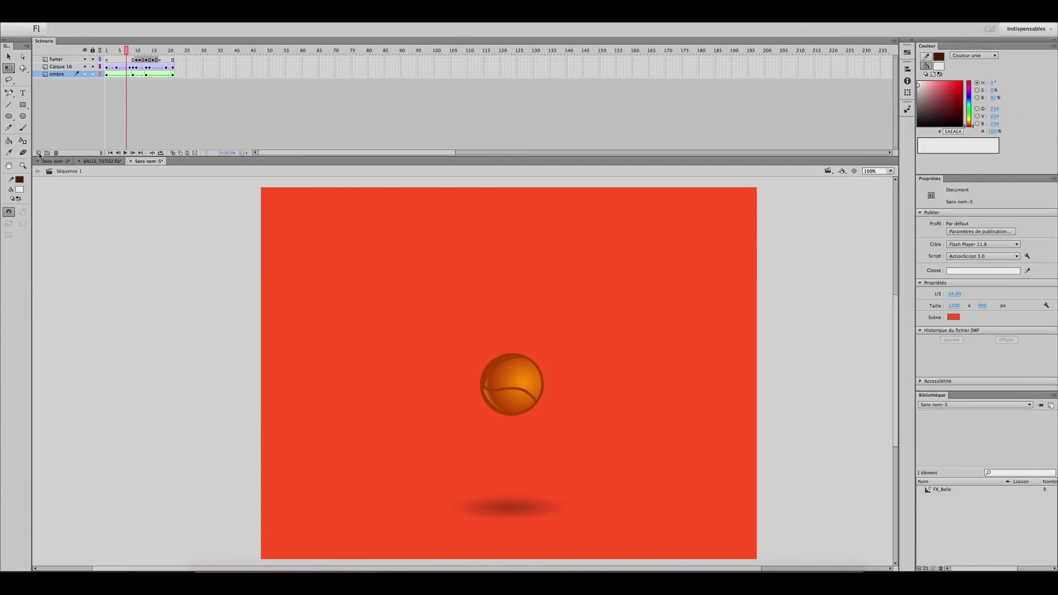
# In the Sans nom-5 document, add a new layer beneath ombre and set the Oval tool to draw without a stroke.
pyautogui.click(38, 153)
pyautogui.moveTo(74, 74); pyautogui.dragTo(37, 101)
pyautogui.click(8, 116)
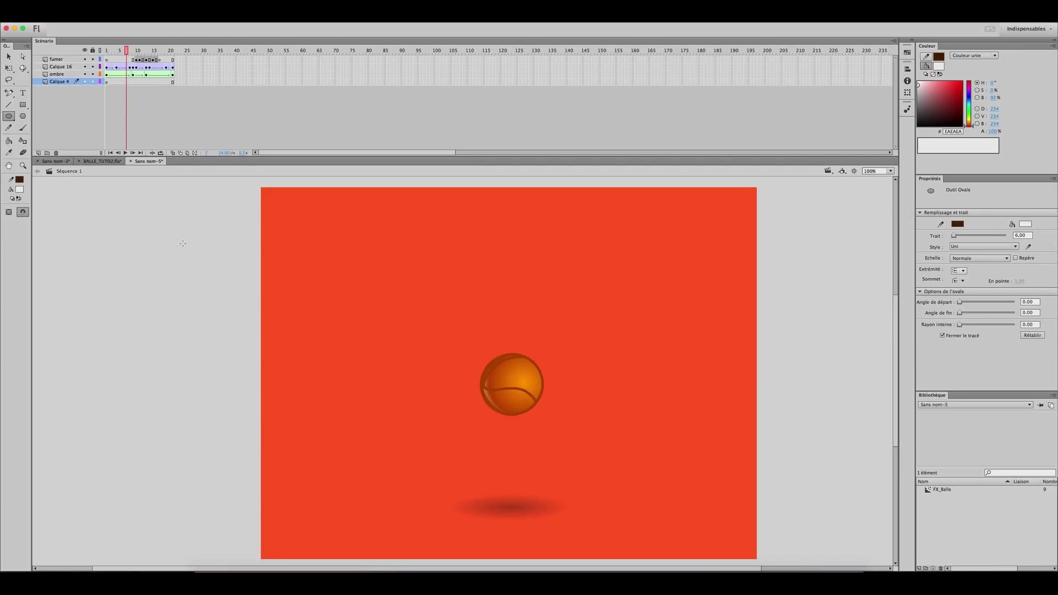
pyautogui.click(20, 180)
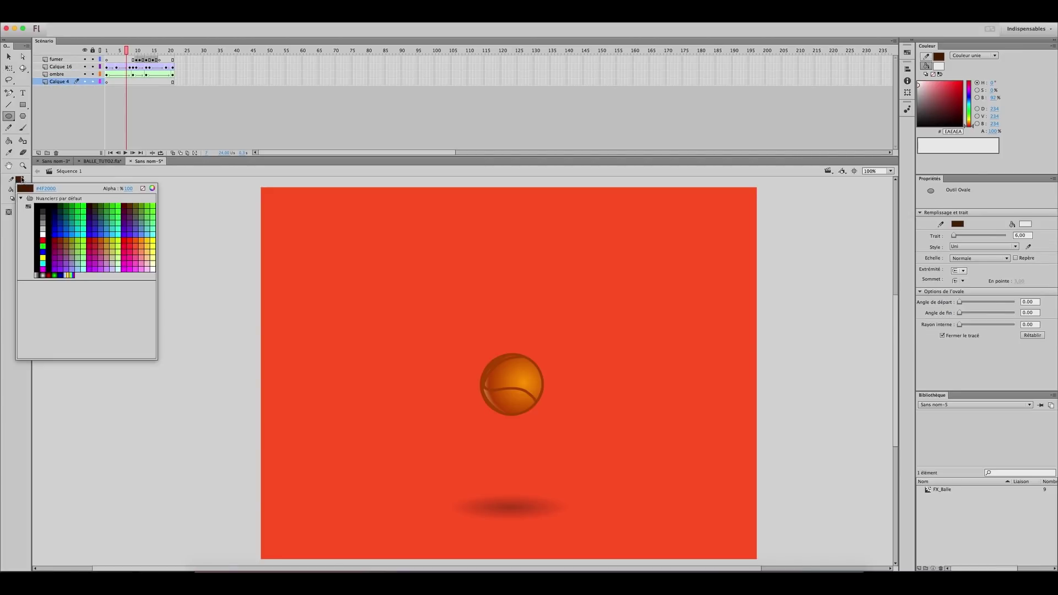
pyautogui.click(143, 188)
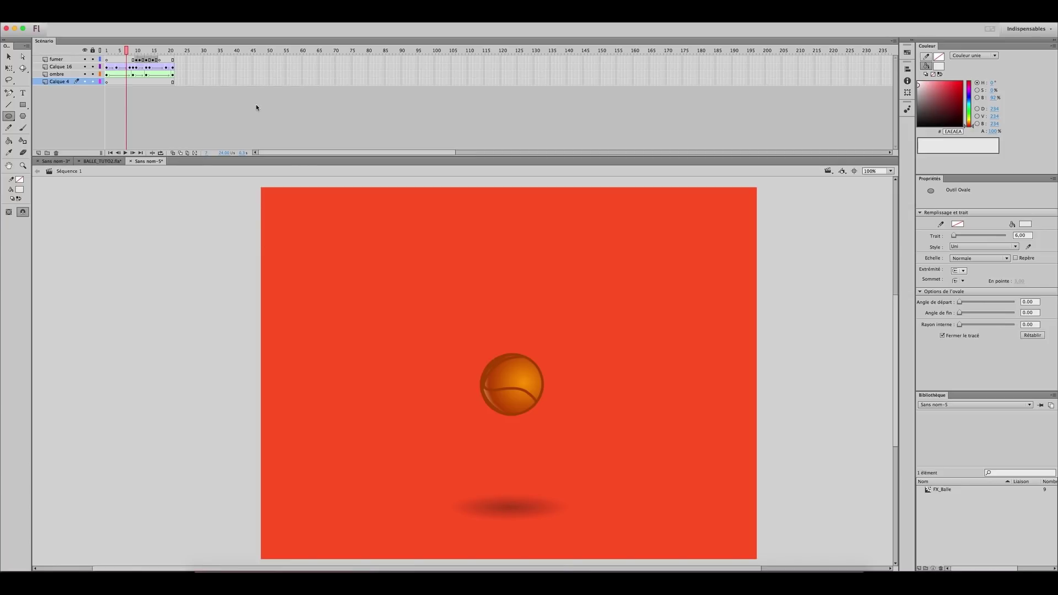
# Draw a light grey ellipse centred on the shadow at frame 10 of Calque 4, keyframe it there, and clear it from the earlier frames.
pyautogui.moveTo(128, 52); pyautogui.dragTo(137, 52)
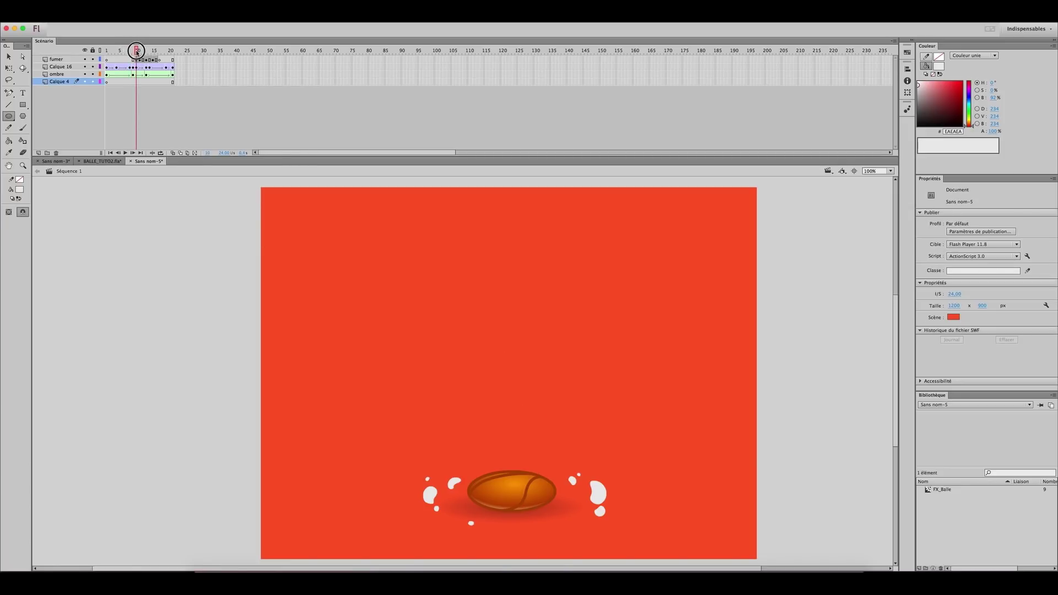
pyautogui.moveTo(511, 505)
pyautogui.mouseDown()
pyautogui.moveTo(591, 502)
pyautogui.moveTo(659, 468)
pyautogui.moveTo(633, 474)
pyautogui.mouseUp()
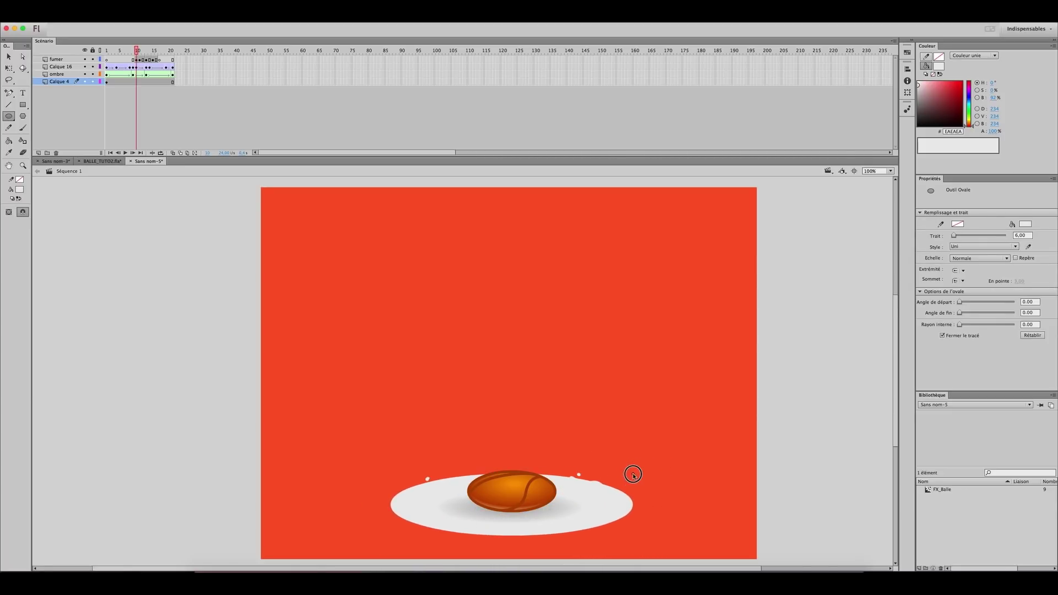
pyautogui.click(137, 83)
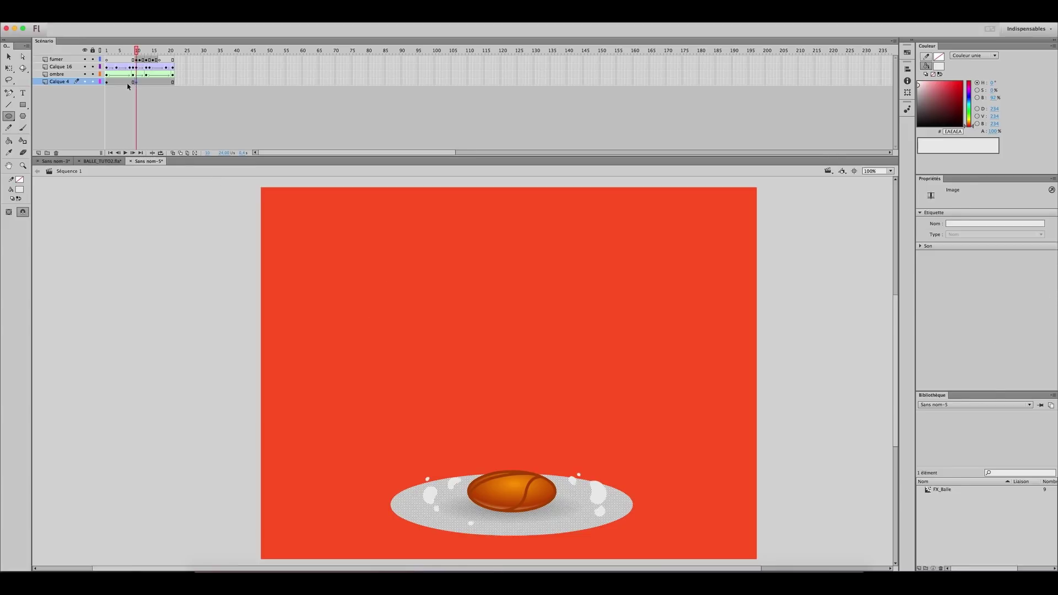
pyautogui.click(113, 83)
pyautogui.press('Delete')
# Create a shape tween on Calque 4 starting from the ellipse keyframe at frame 10.
pyautogui.click(140, 83)
pyautogui.click(144, 83)
pyautogui.rightClick(142, 82)
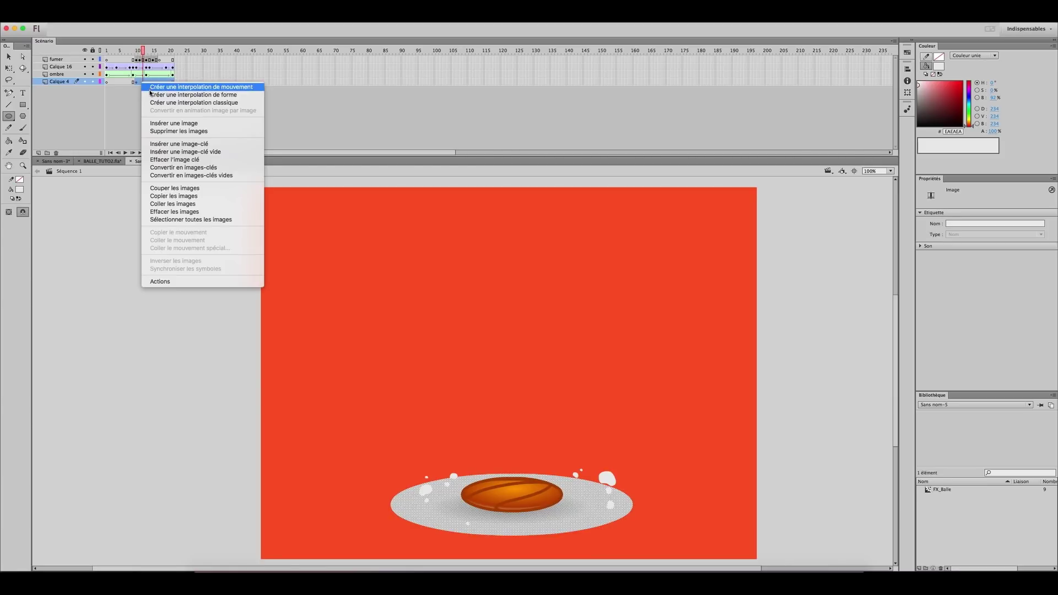
pyautogui.click(148, 95)
pyautogui.click(137, 83)
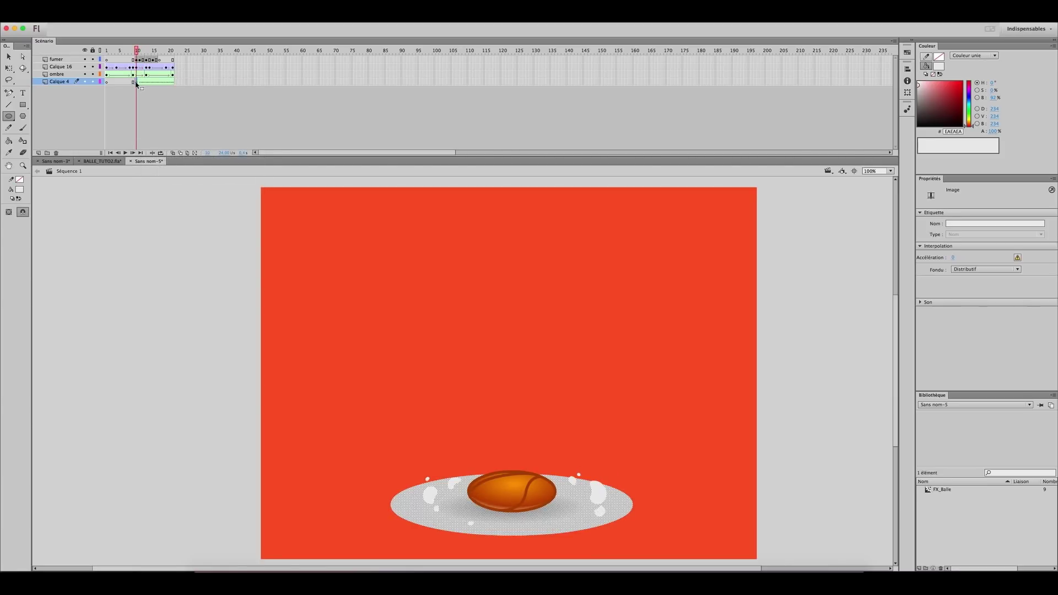
# Insert a keyframe at frame 13 of Calque 4 and scale the ellipse from its centre to about 1336 × 342 px.
pyautogui.click(147, 83)
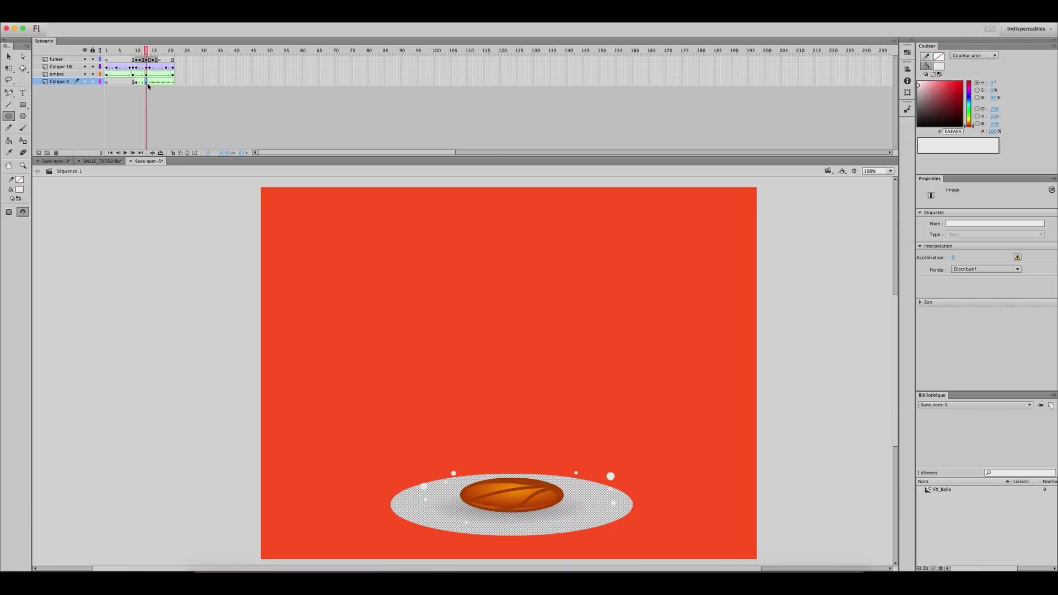
pyautogui.press('q')
pyautogui.moveTo(648, 473); pyautogui.dragTo(870, 435)
pyautogui.click(824, 398)
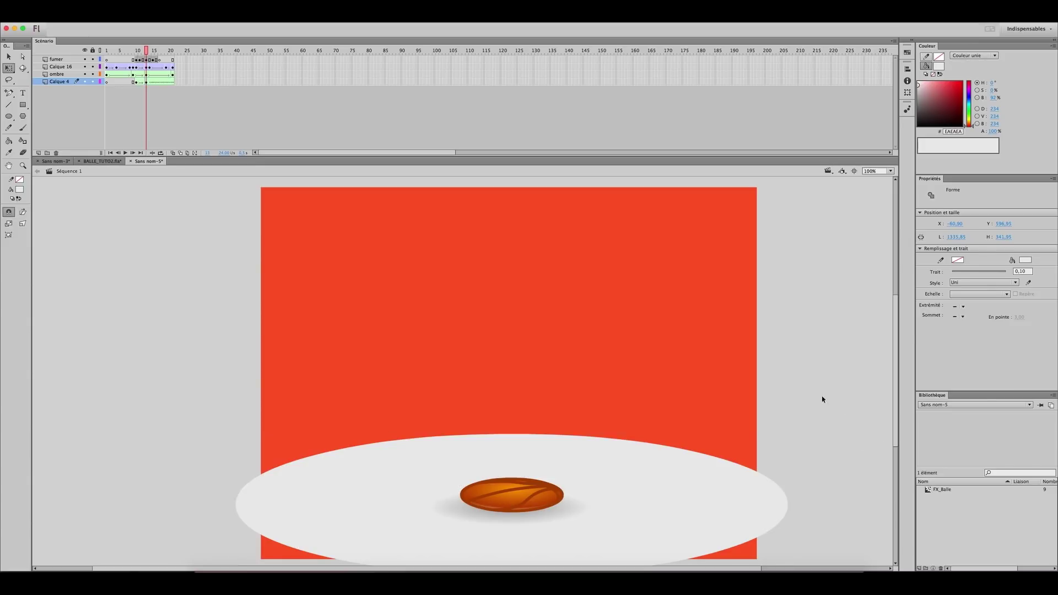
# Insert a keyframe at frame 17 of Calque 4 and enlarge the ellipse to about 1855 px wide, covering most of the stage.
pyautogui.click(146, 82)
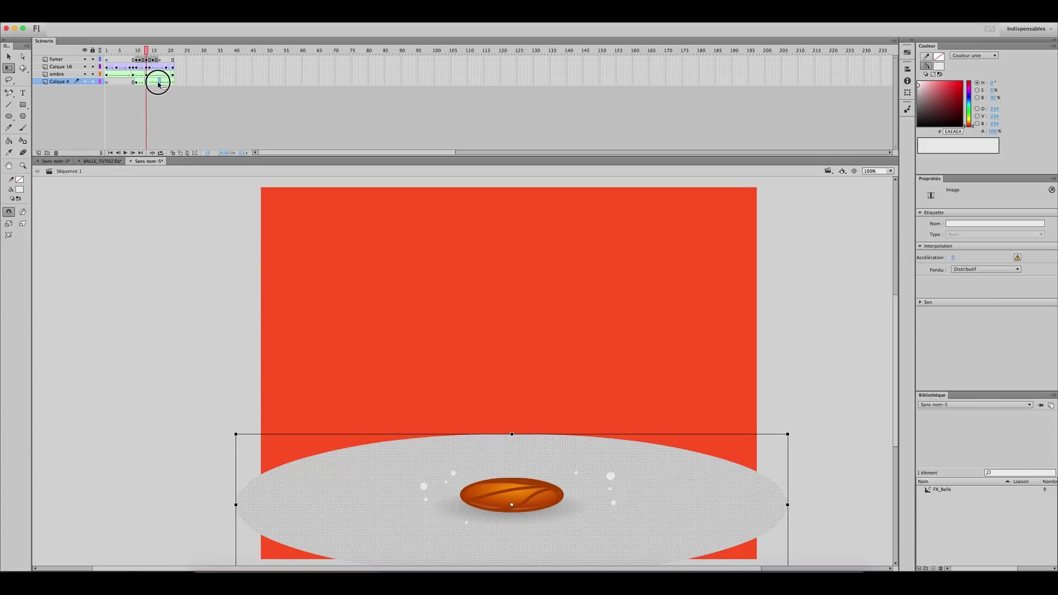
pyautogui.click(159, 83)
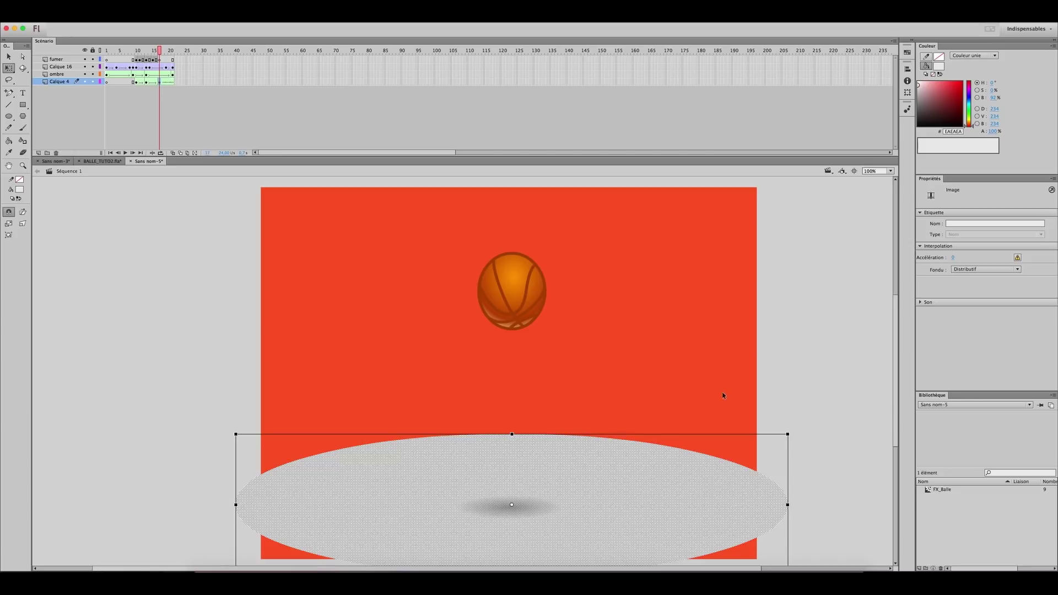
pyautogui.moveTo(787, 434); pyautogui.dragTo(894, 160)
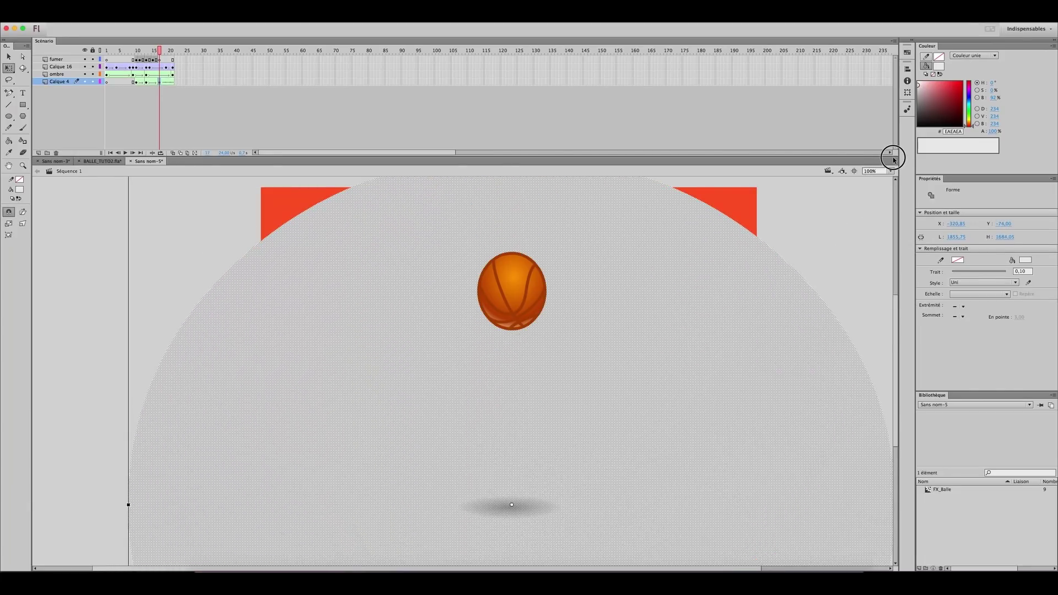
pyautogui.click(195, 115)
# Insert a keyframe at frame 18 of Calque 4 and delete the ellipse from it.
pyautogui.click(163, 82)
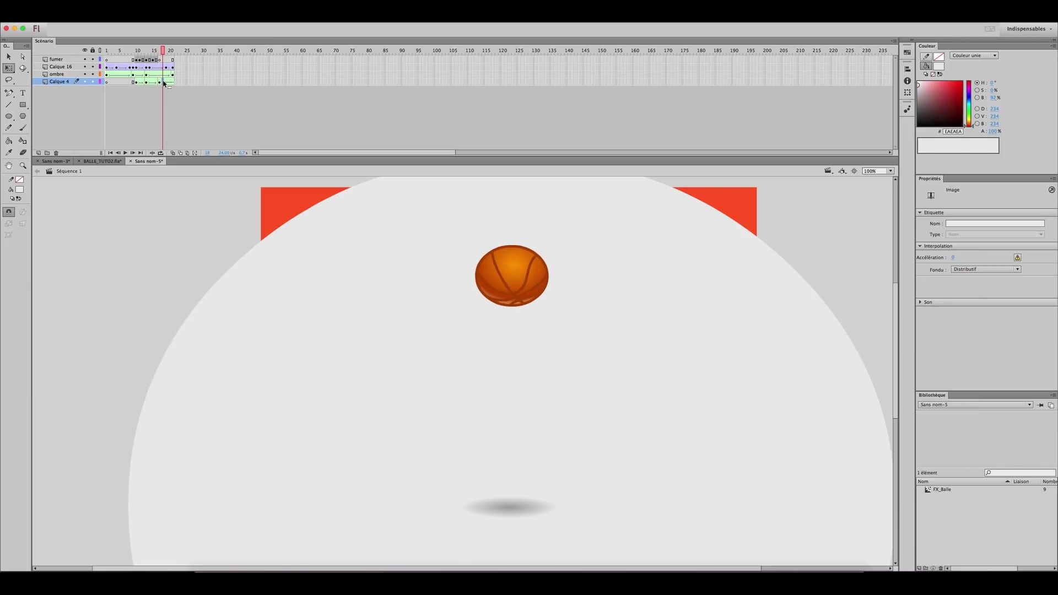
pyautogui.press('F6')
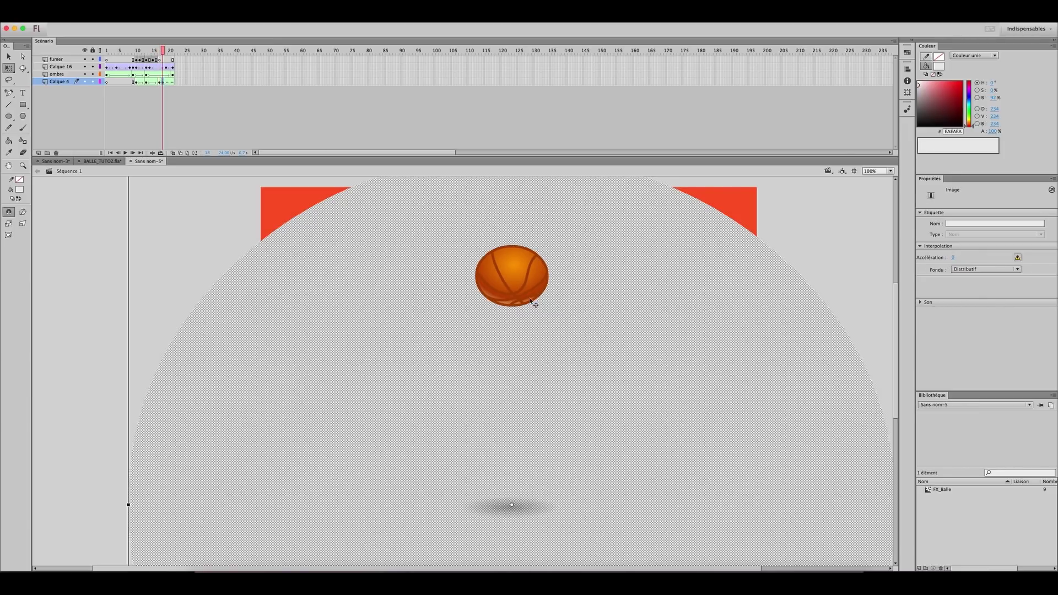
pyautogui.press('Delete')
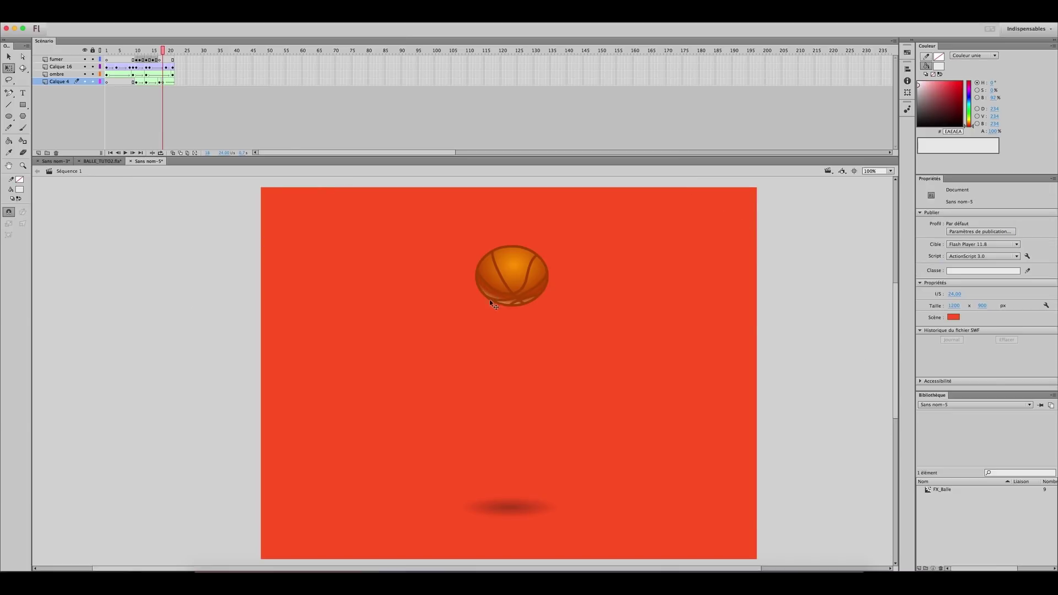
pyautogui.press('r')
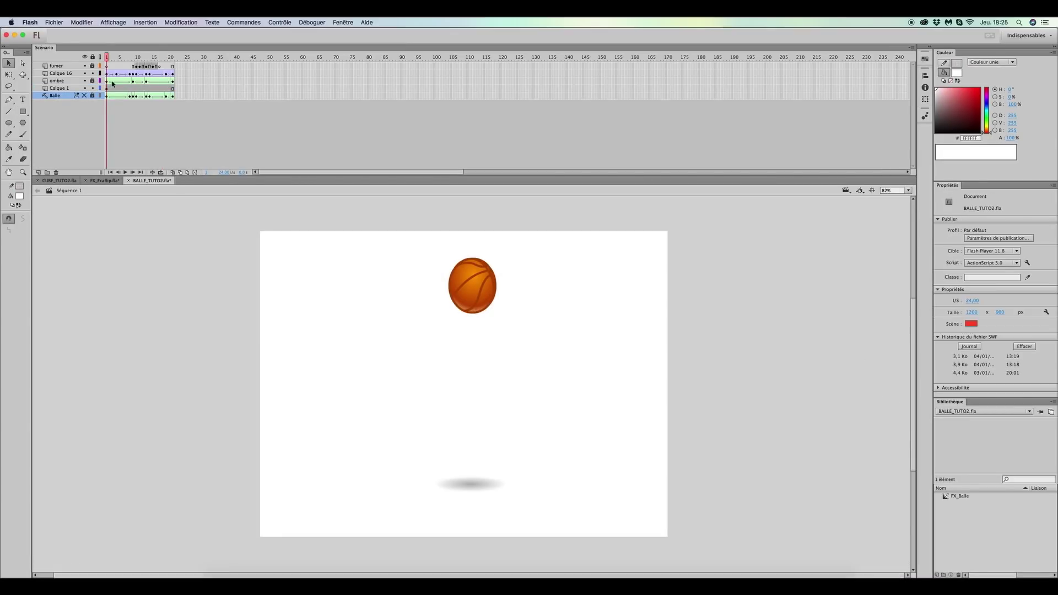
# In BALLE_TUTO2.fla, duplicate the frames of the fumer, Calque 16 and ombre layers so the bounce repeats up to frame 84.
pyautogui.moveTo(107, 82); pyautogui.dragTo(173, 68)
pyautogui.moveTo(127, 82); pyautogui.dragTo(311, 61)
pyautogui.moveTo(255, 82); pyautogui.dragTo(395, 66)
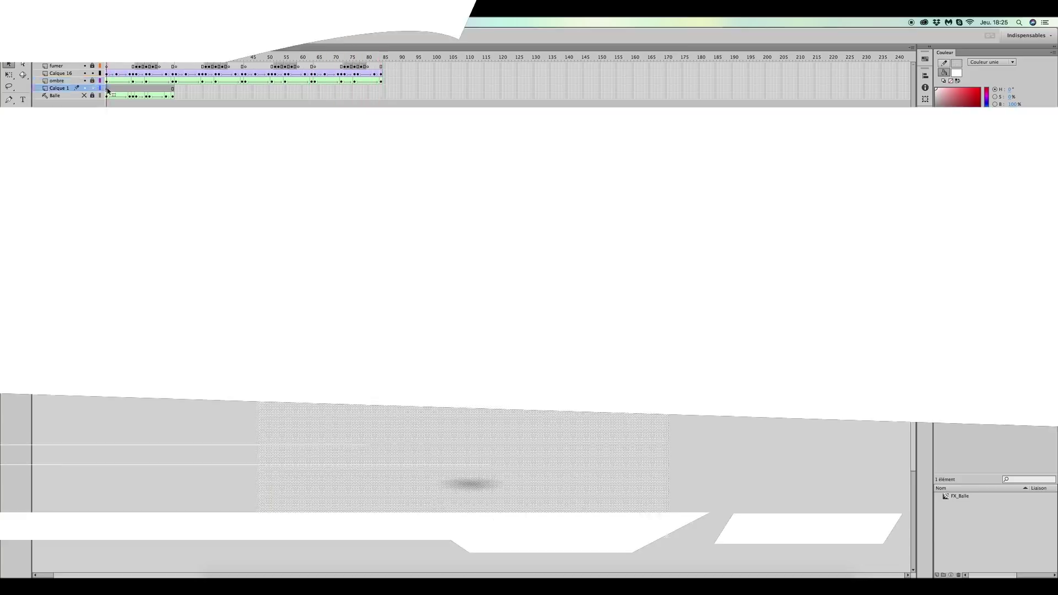